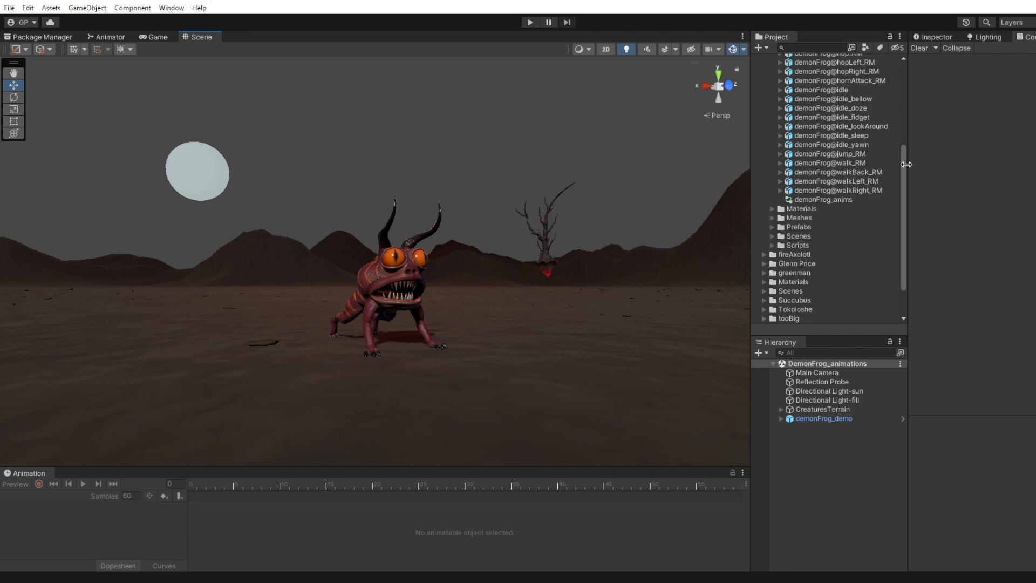
drag(902, 163, 901, 75)
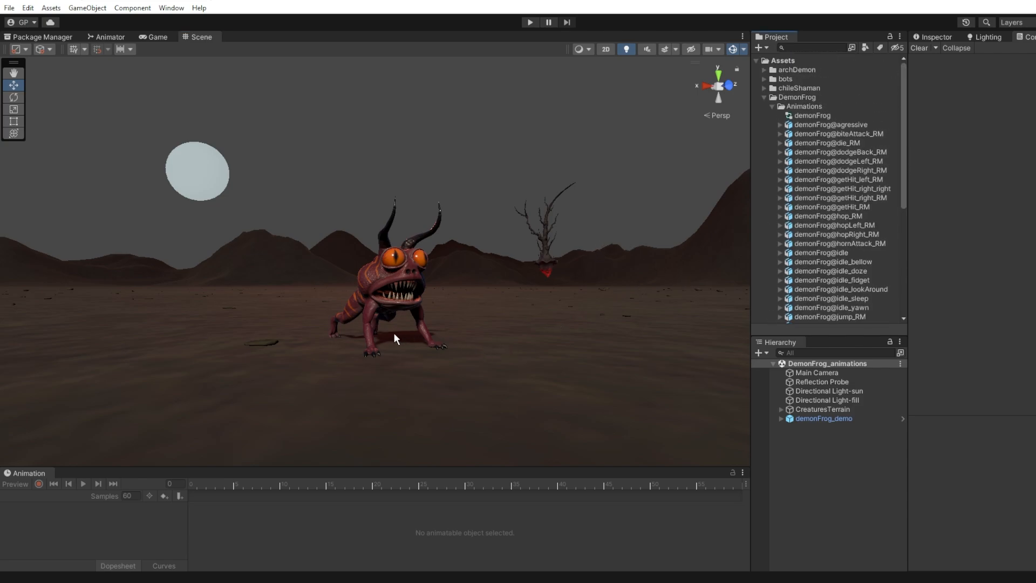
alt+drag(353, 331, 534, 303)
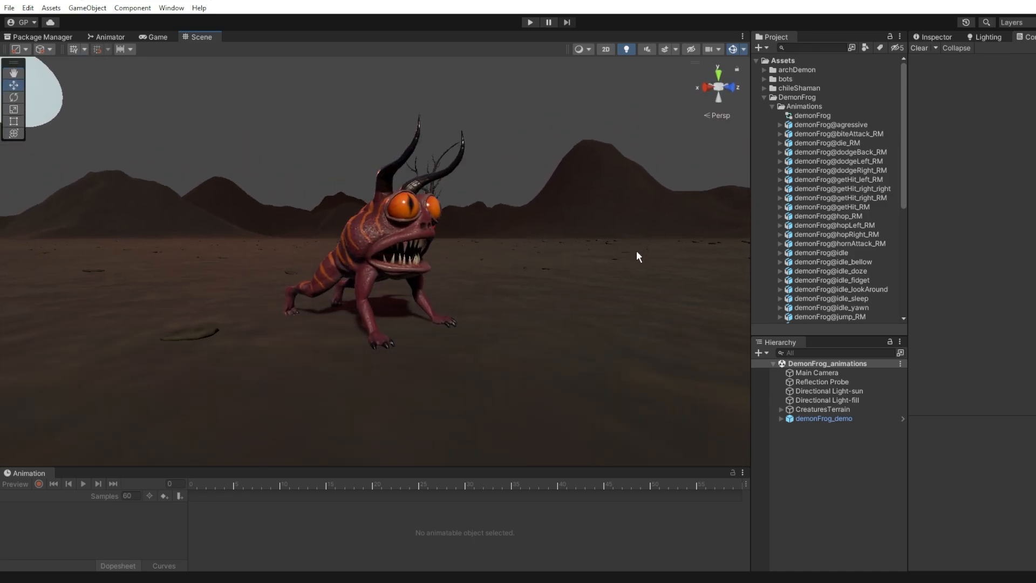
click(109, 38)
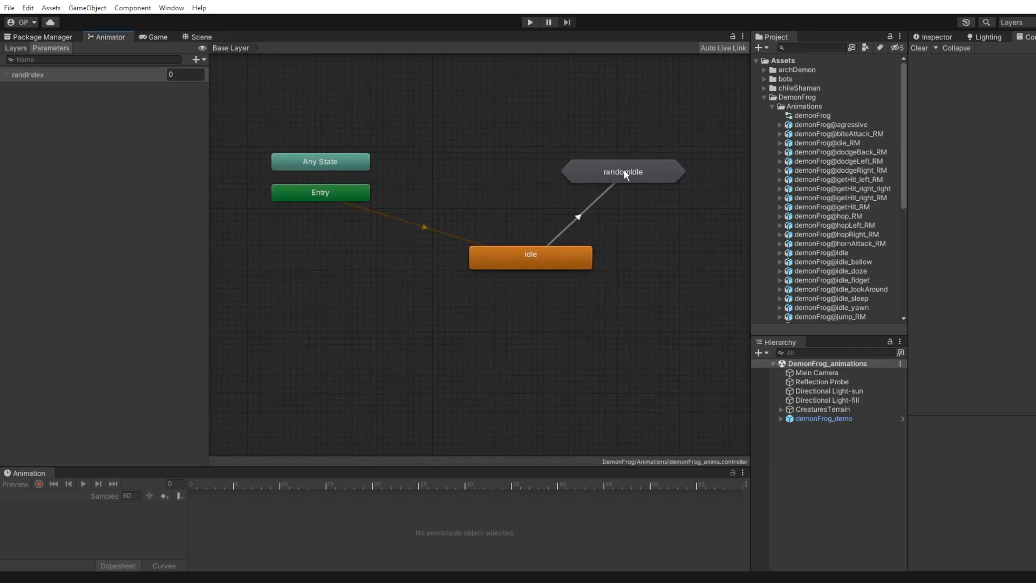
click(198, 38)
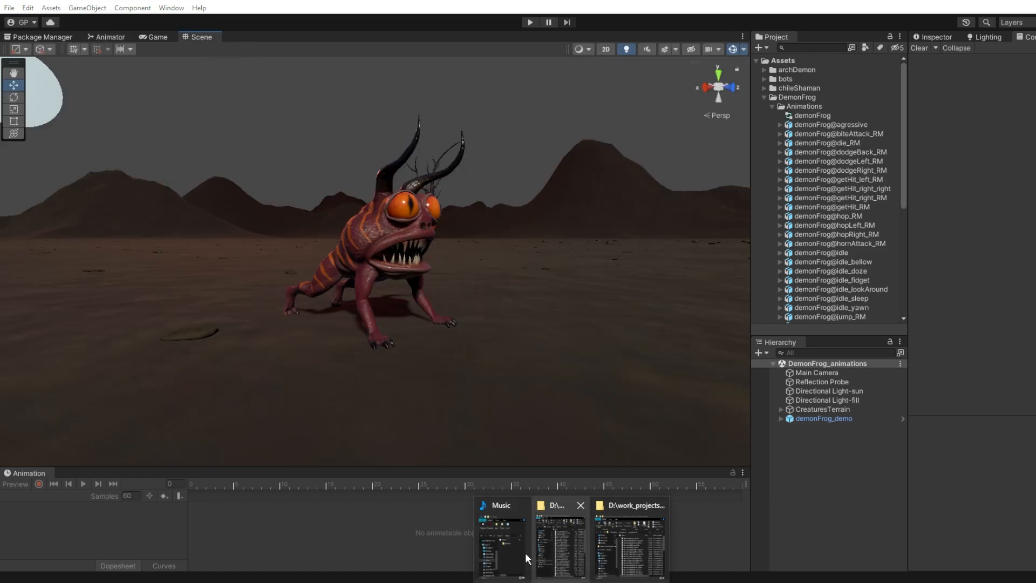
click(548, 555)
mouse_move(566, 578)
click(610, 563)
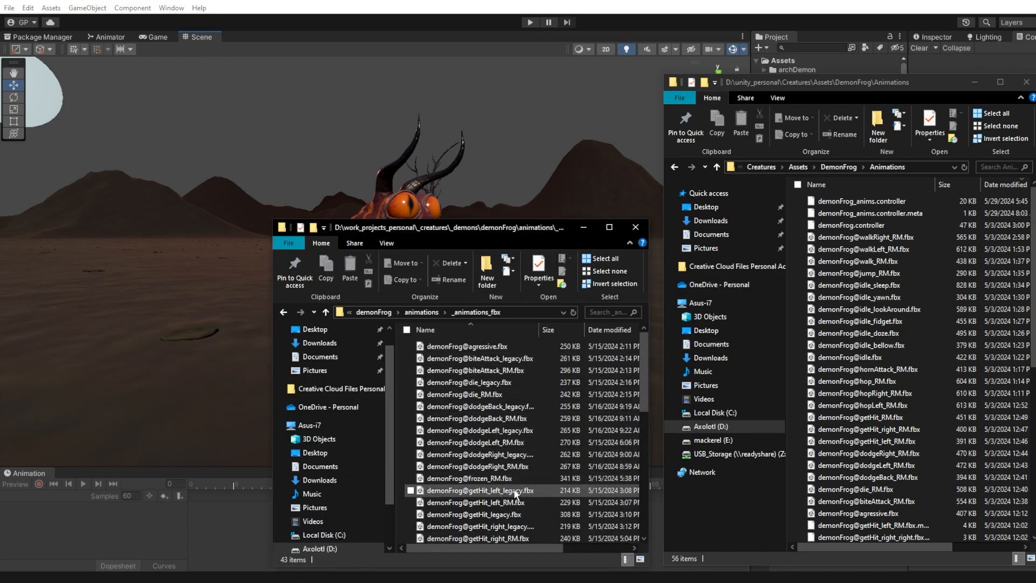
scroll(514, 506, down, 1)
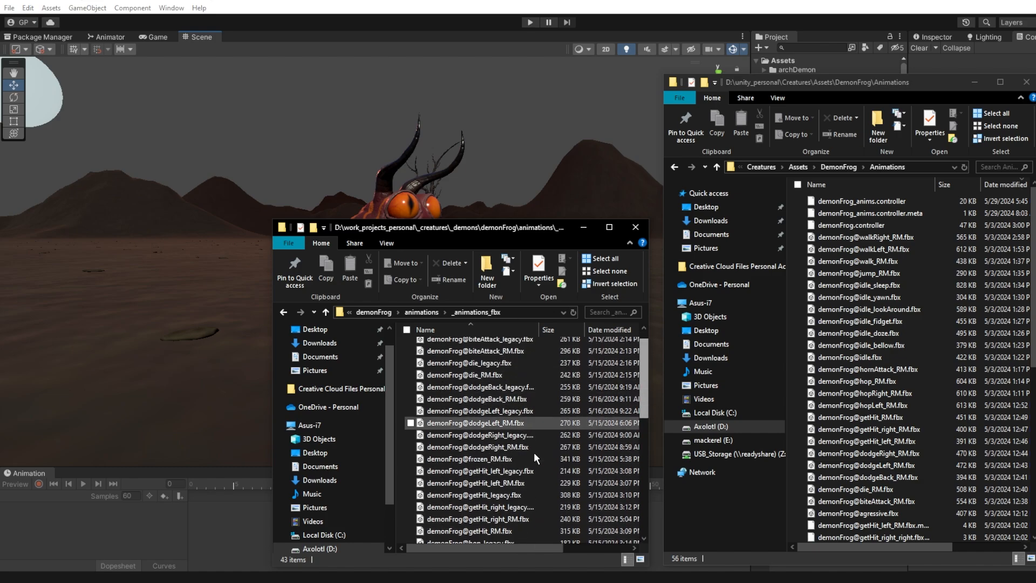
click(477, 458)
right_drag(479, 463, 885, 314)
click(918, 321)
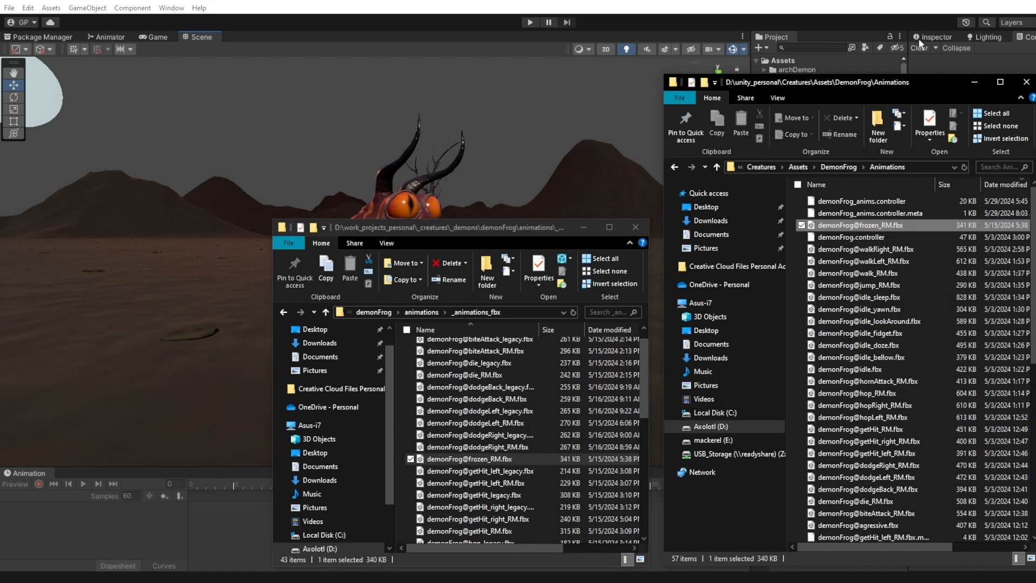
click(906, 2)
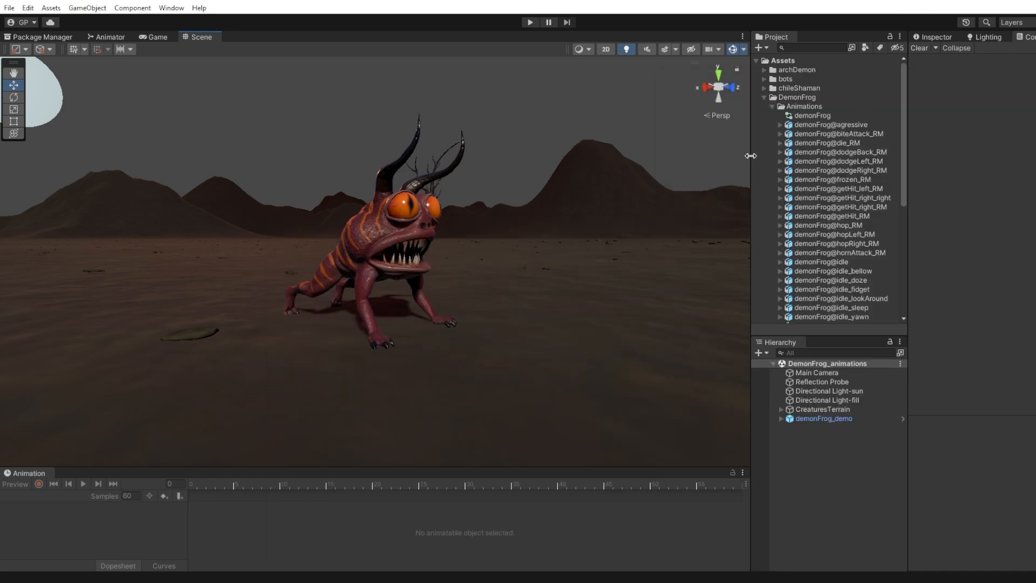
In the demonFrog@frozen_RM model import settings, disable importing blend shapes, visibility, cameras and lights, and turn off Sort Hierarchy By Name
click(839, 178)
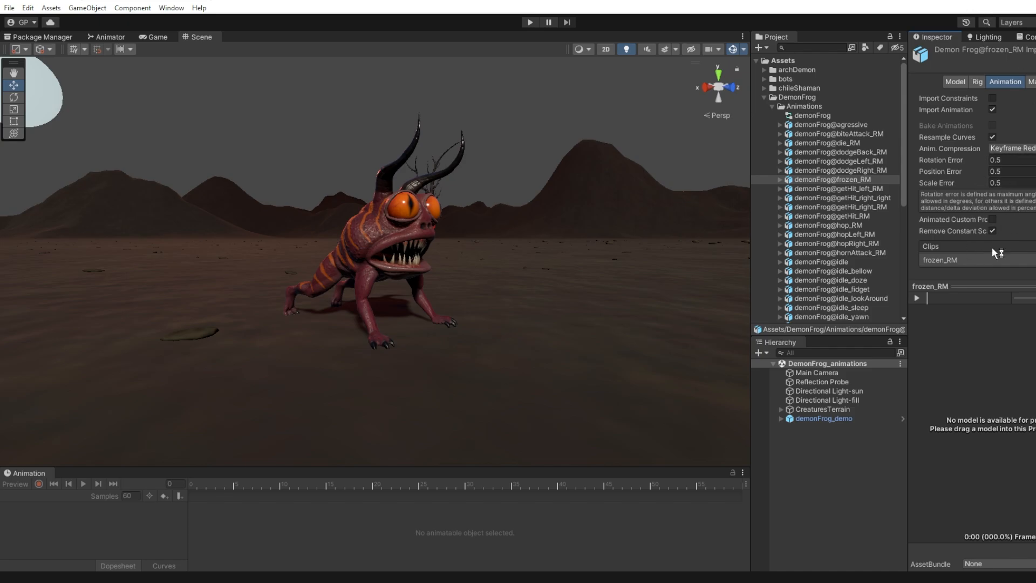
drag(975, 286, 975, 408)
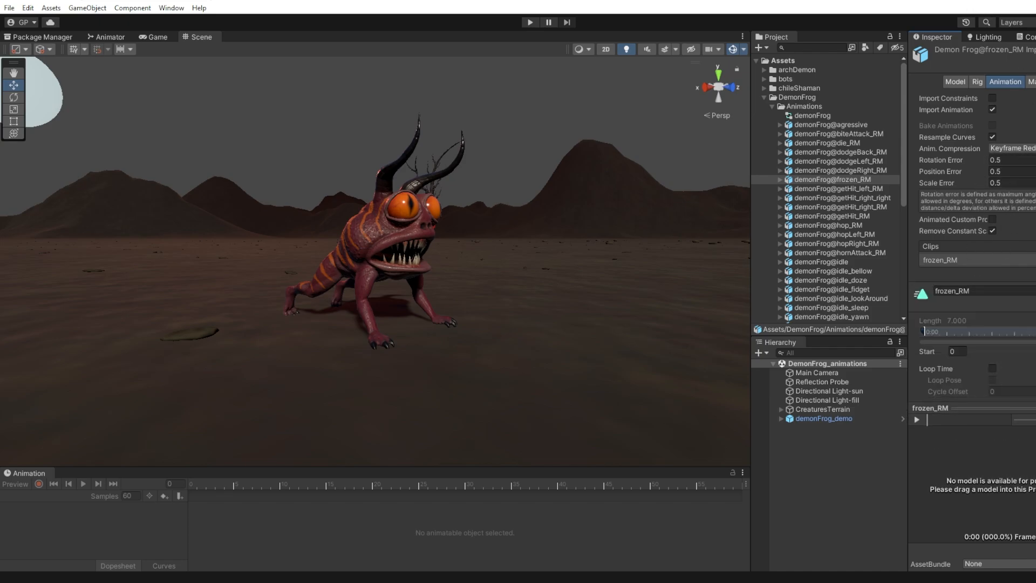
click(955, 82)
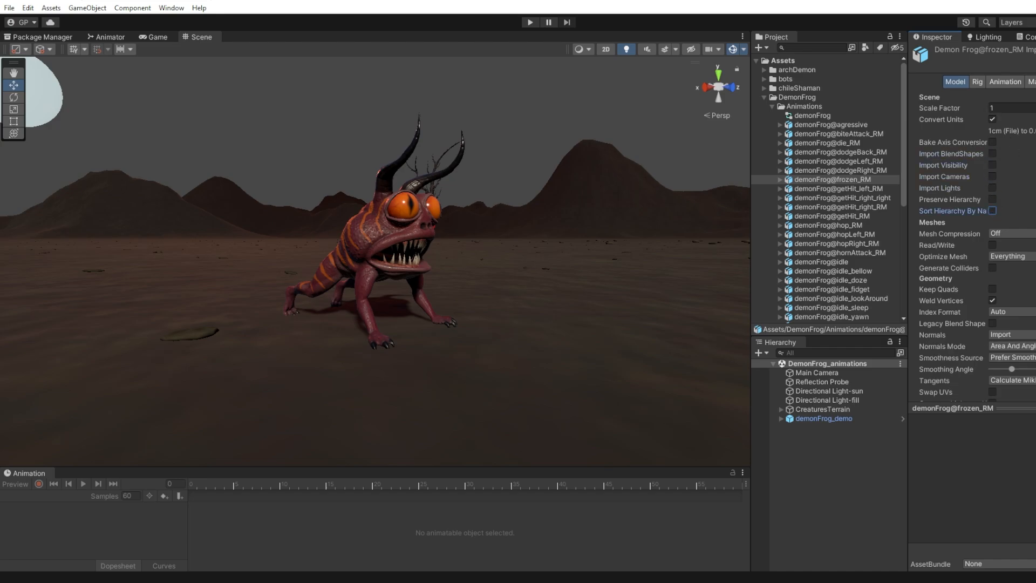
Set the frozen_RM rig's Avatar Definition to copy from another avatar, using demonFrogAvatar from the demonFrog mesh as the source
click(977, 82)
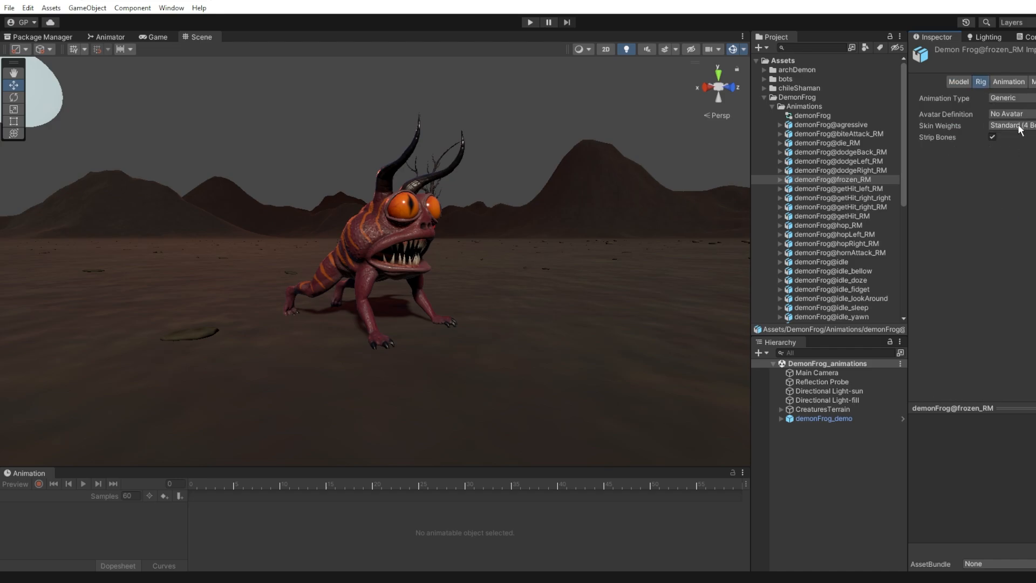
click(1014, 113)
click(1014, 151)
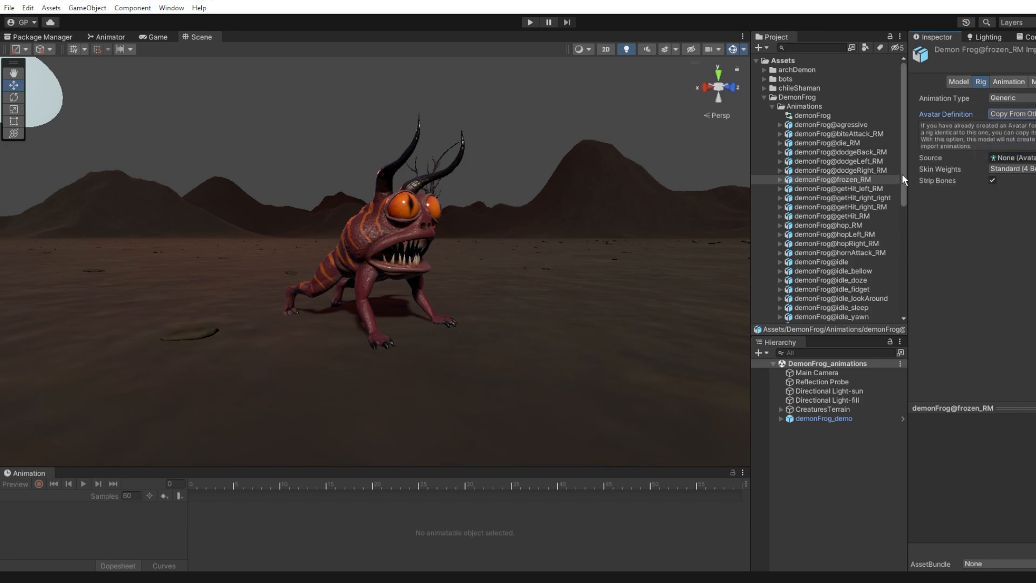
drag(902, 173, 905, 275)
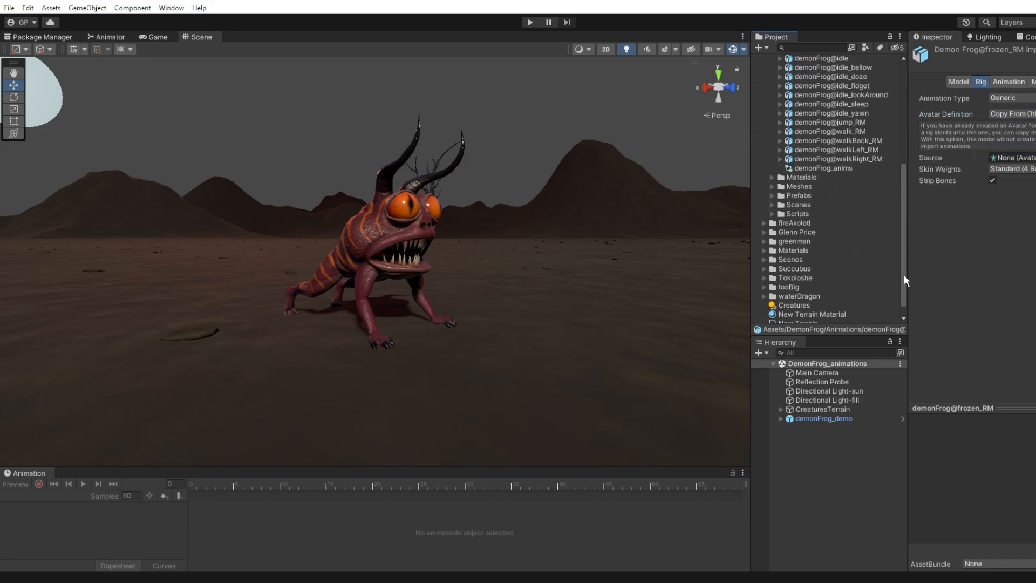
click(771, 186)
click(779, 196)
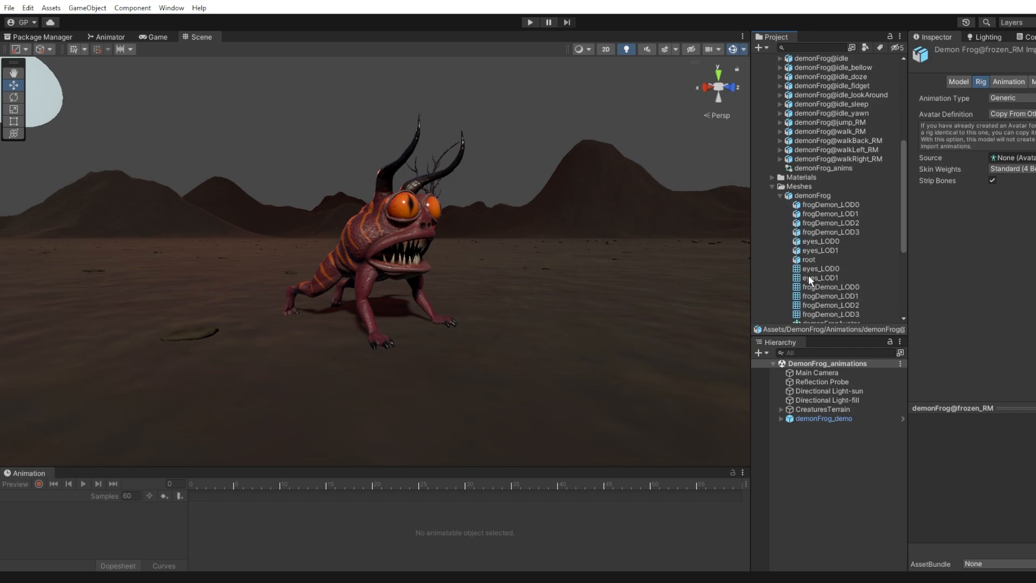
scroll(868, 230, down, 5)
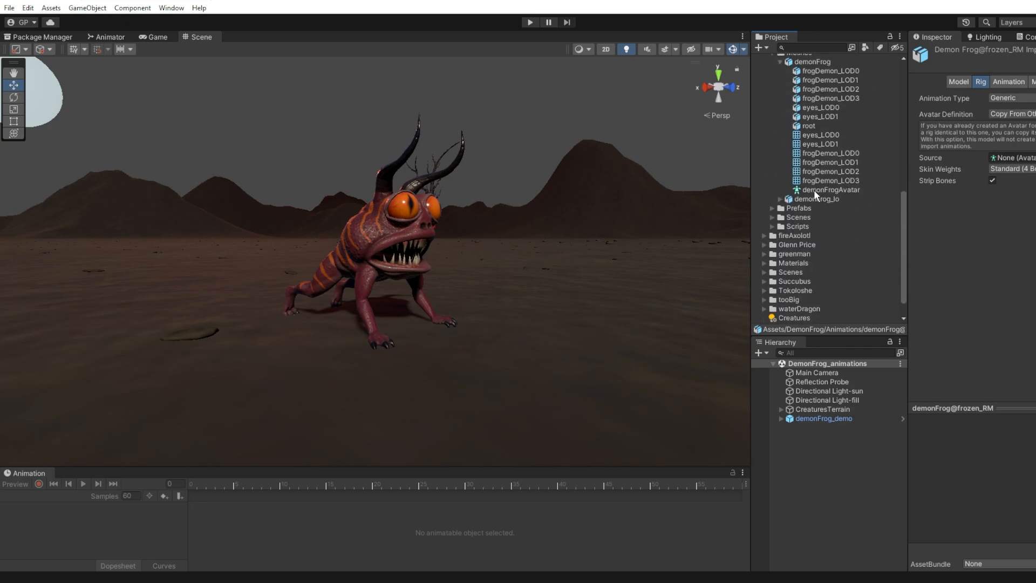
drag(813, 189, 1008, 157)
Enable Bake Into Pose for Root Transform Position (Y) on the frozen_RM animation clip
click(1008, 82)
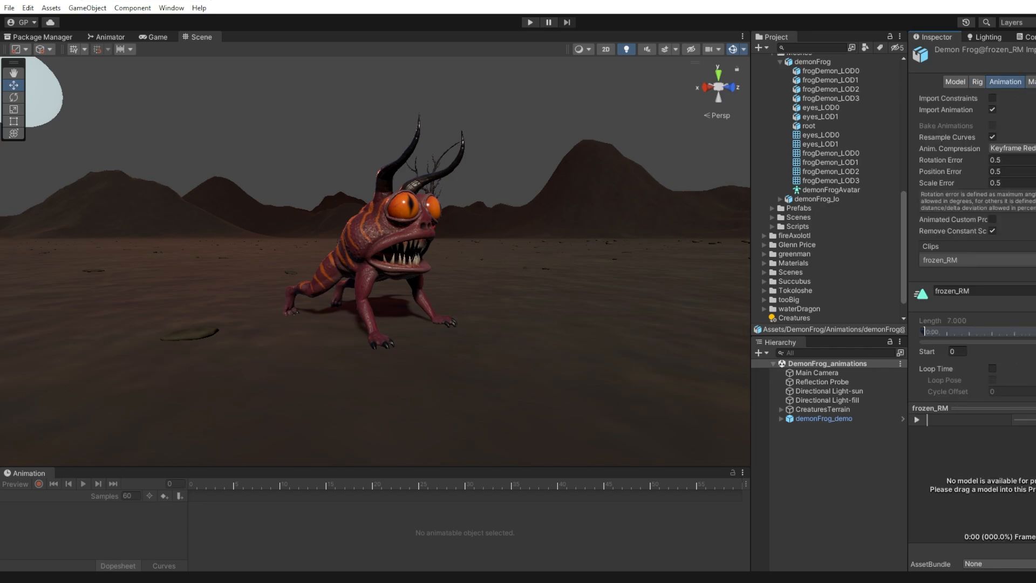
scroll(971, 226, down, 8)
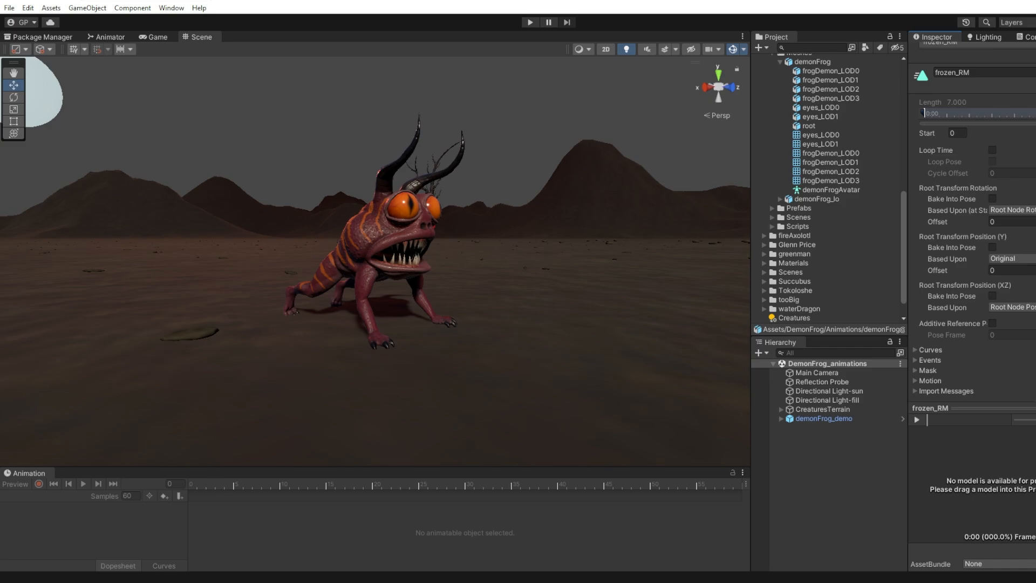
click(992, 247)
scroll(971, 227, down, 1)
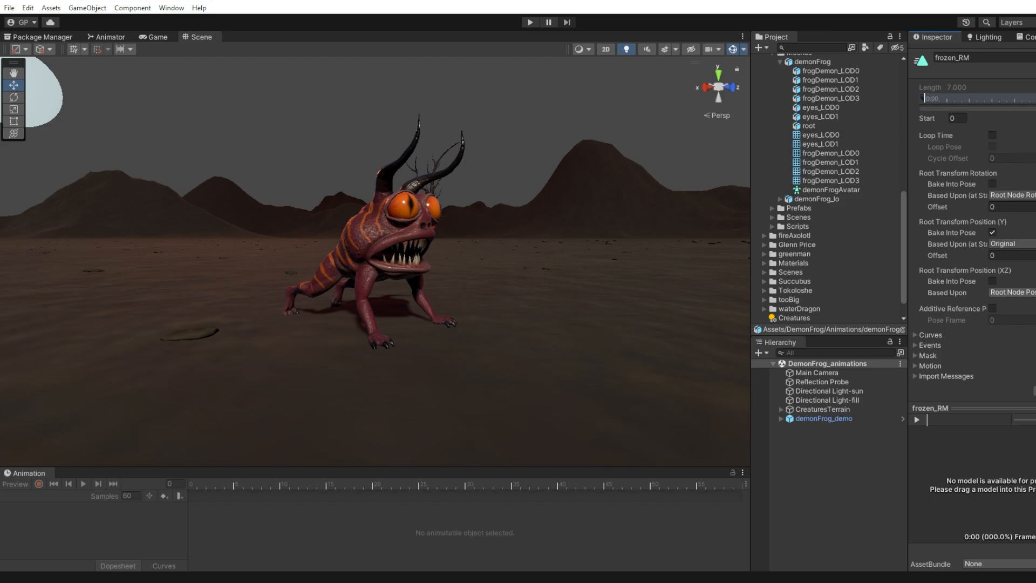
Put the demonFrog model in the clip preview, enlarge the preview area and play the frozen_RM animation
drag(899, 198, 899, 155)
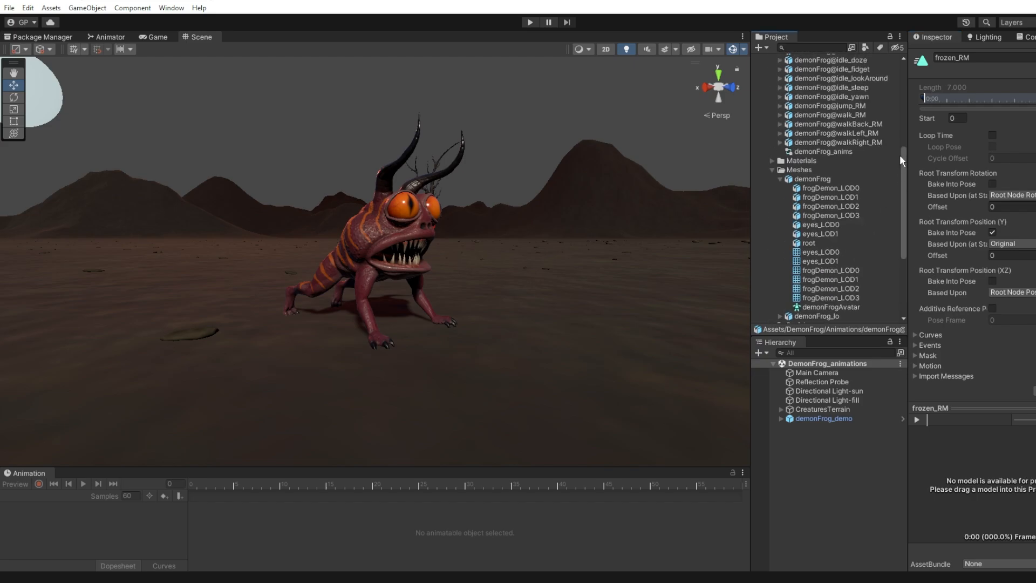
click(780, 179)
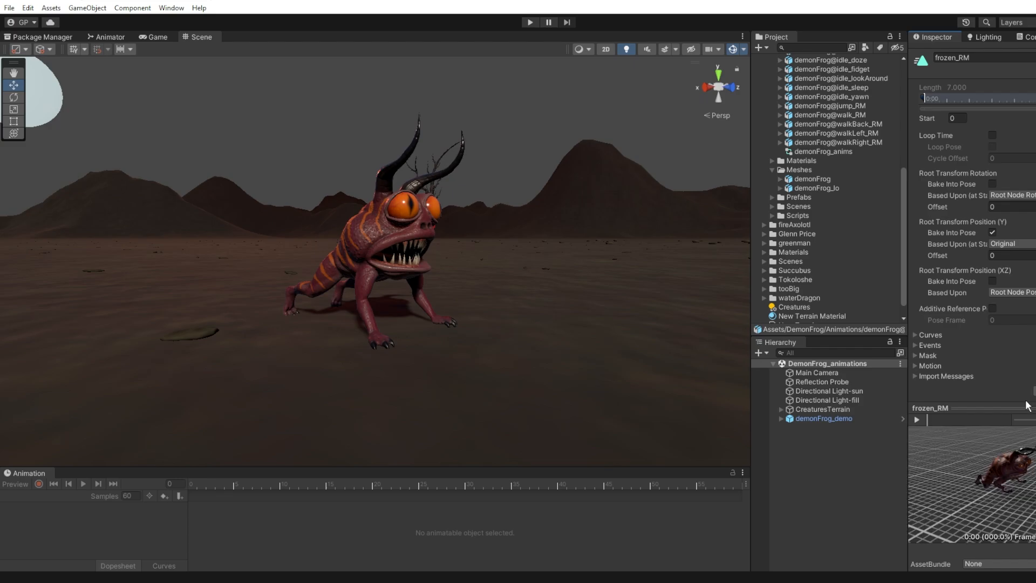
drag(1012, 407, 1012, 222)
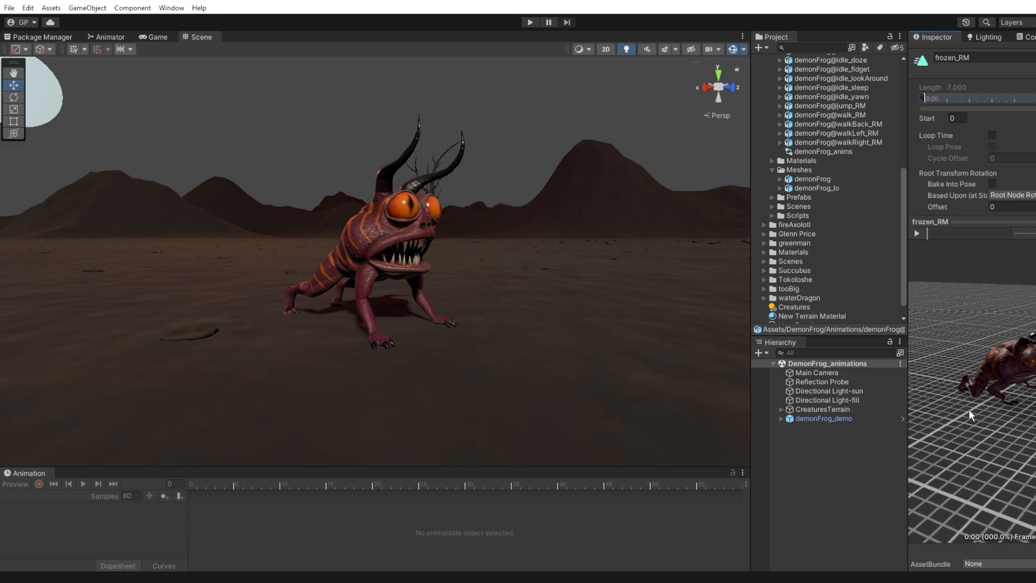
alt+middle_drag(1008, 404, 1007, 478)
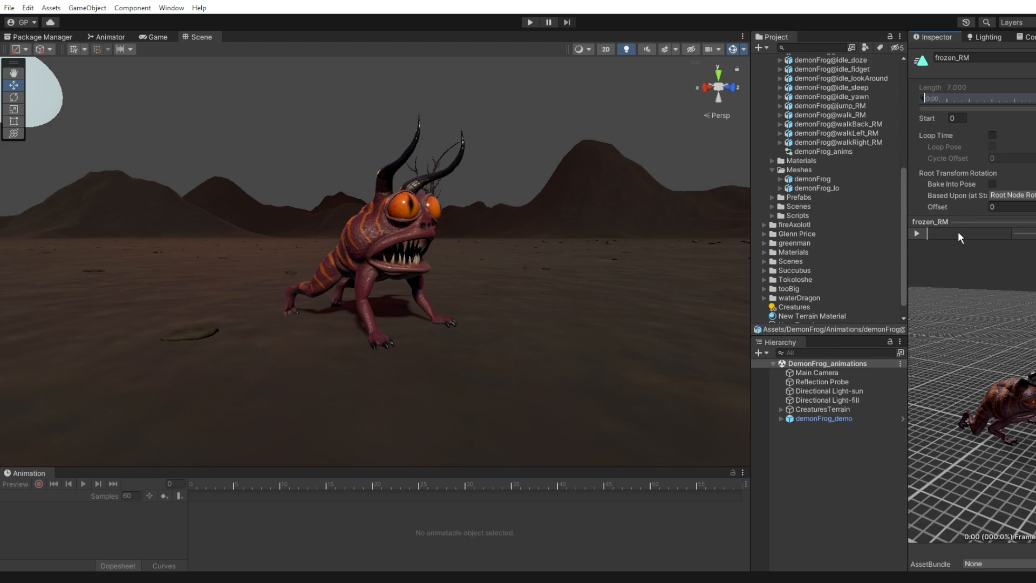
click(916, 233)
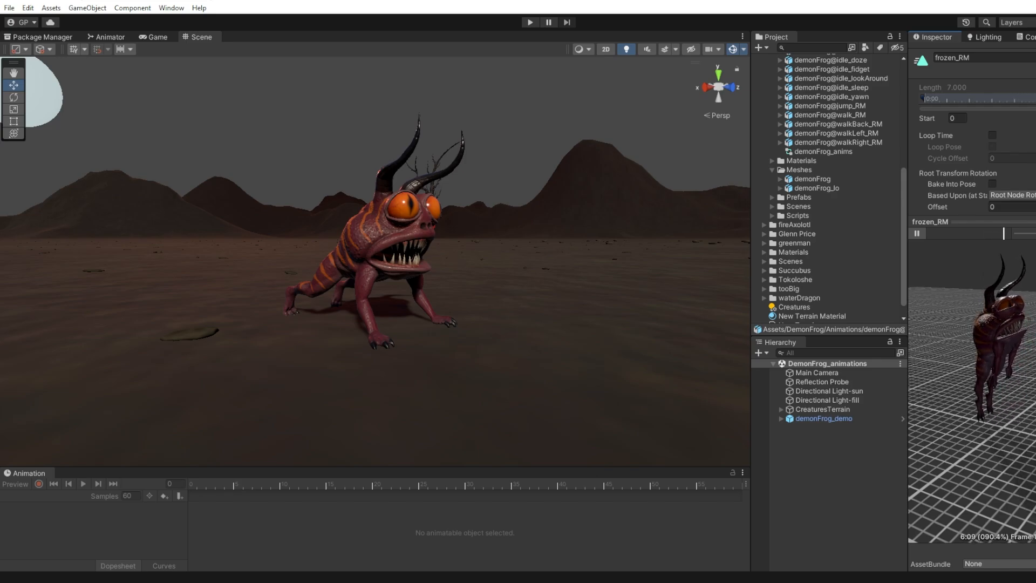
click(916, 233)
Add the frozen_RM clip to the Animator graph as a new state, applying its pending import settings
drag(903, 237, 899, 129)
click(780, 179)
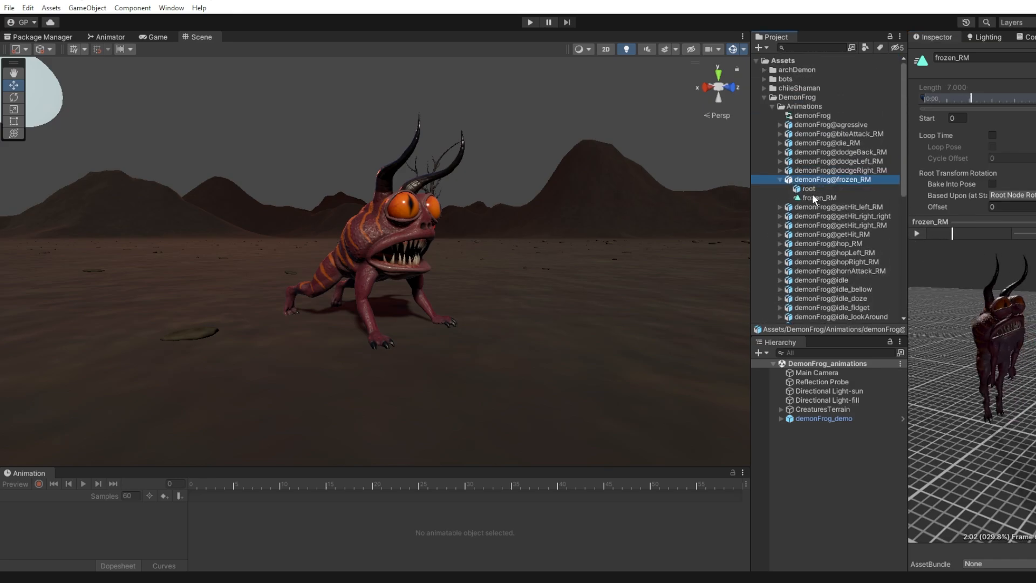
click(107, 37)
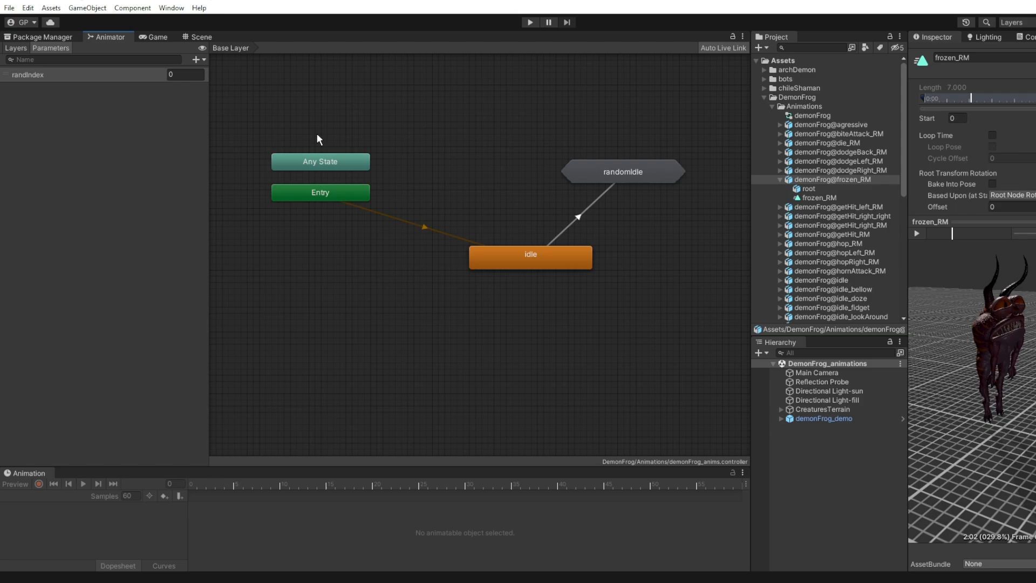
drag(209, 153, 108, 154)
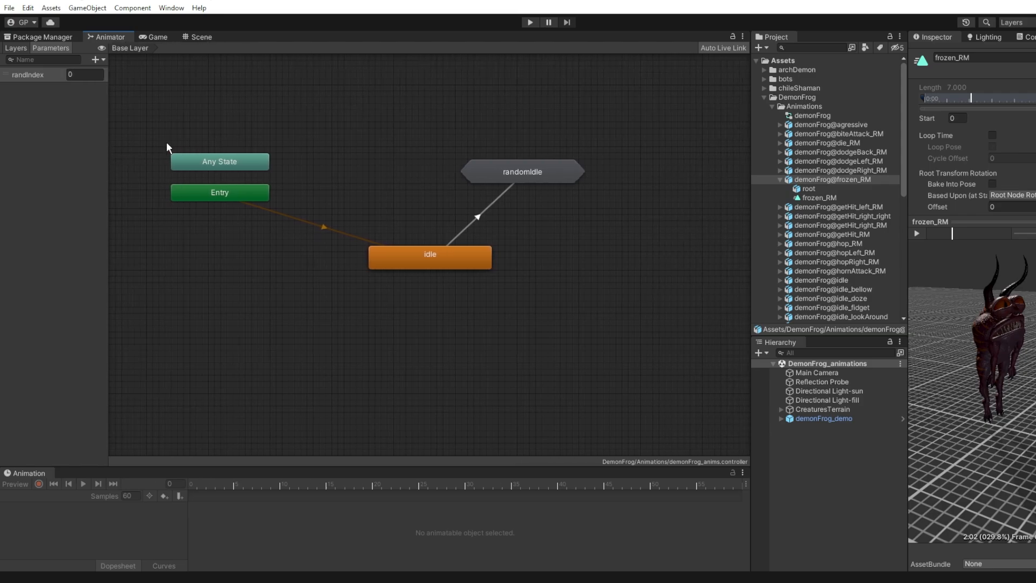
drag(808, 196, 553, 294)
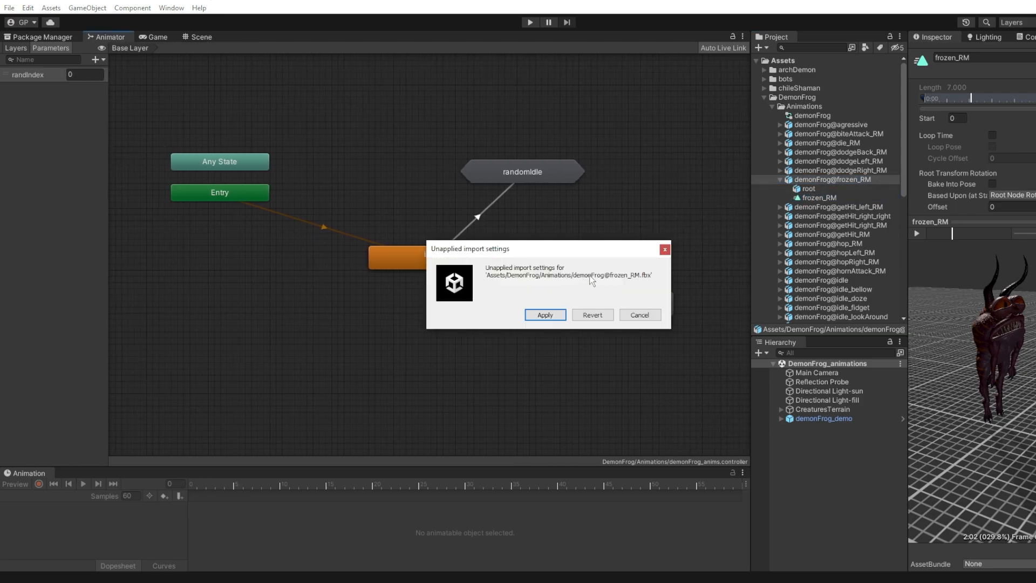
click(545, 316)
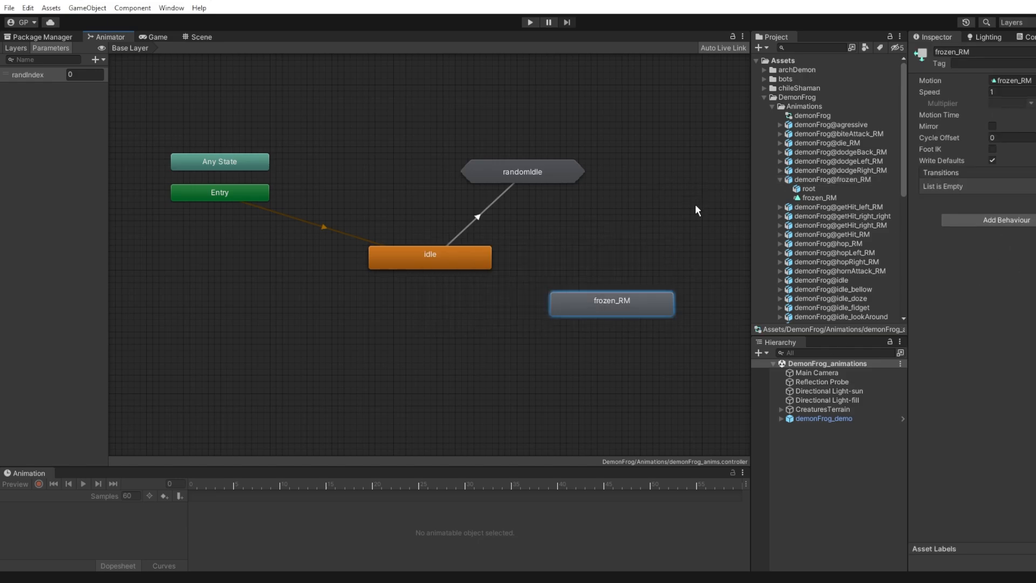
Create a transition from the randomIdle state machine to the frozen_RM state
click(498, 180)
right_click(533, 172)
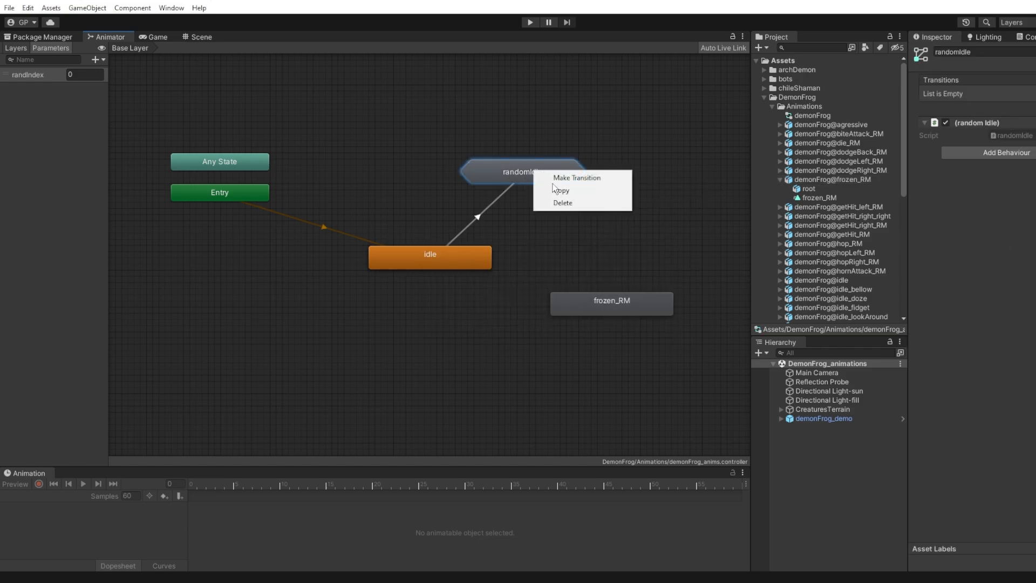
click(562, 179)
click(617, 301)
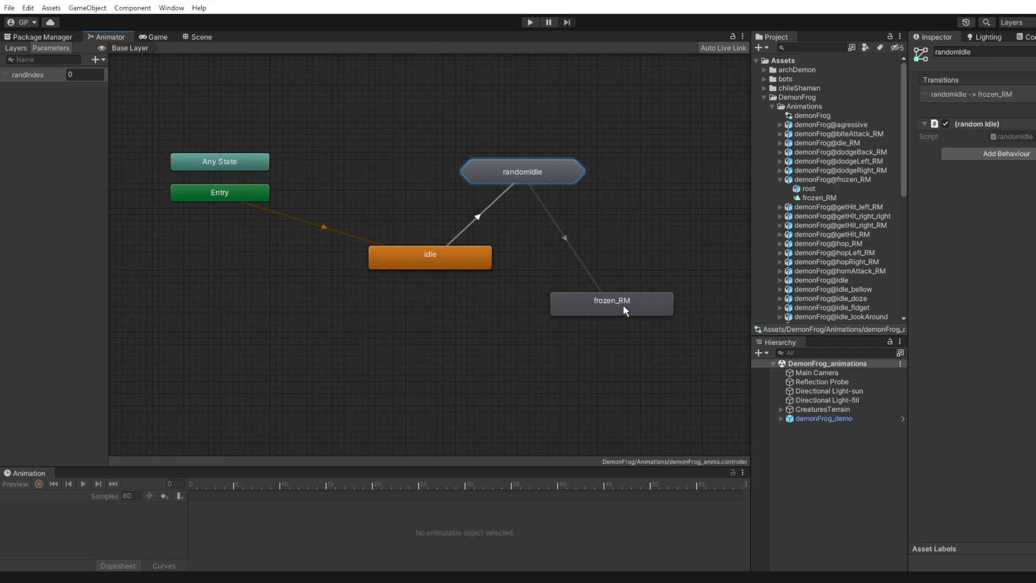
Create a transition from frozen_RM back to idle, nudge the frozen_RM state slightly and return to the scene view
click(624, 308)
right_click(631, 306)
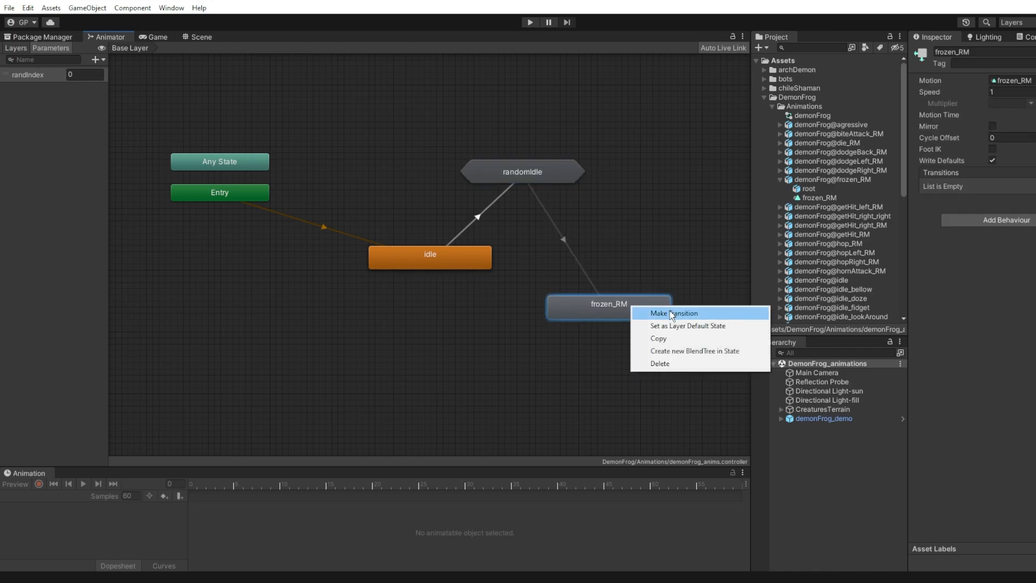
click(671, 310)
click(467, 263)
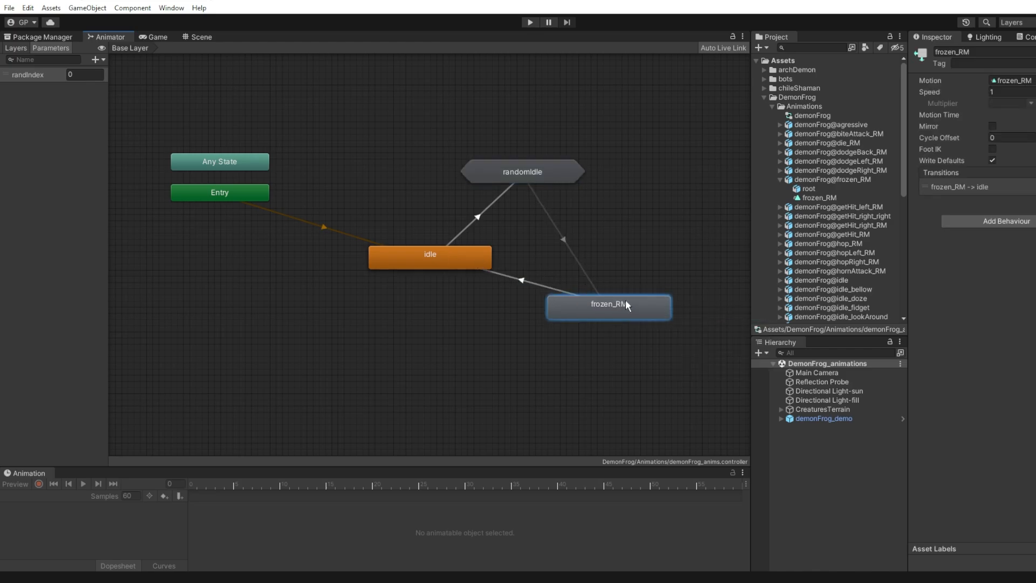
drag(626, 304, 633, 309)
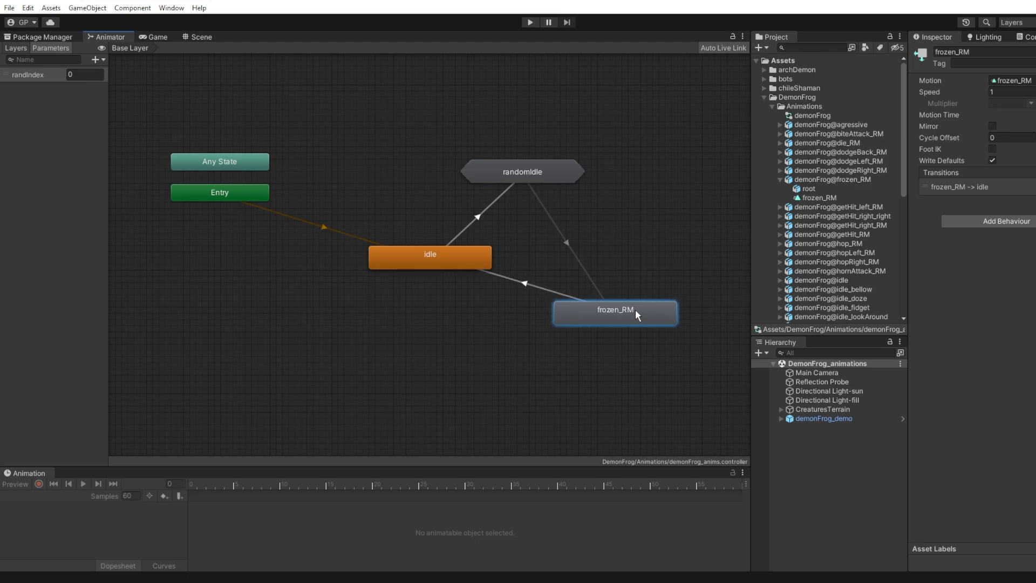
click(198, 38)
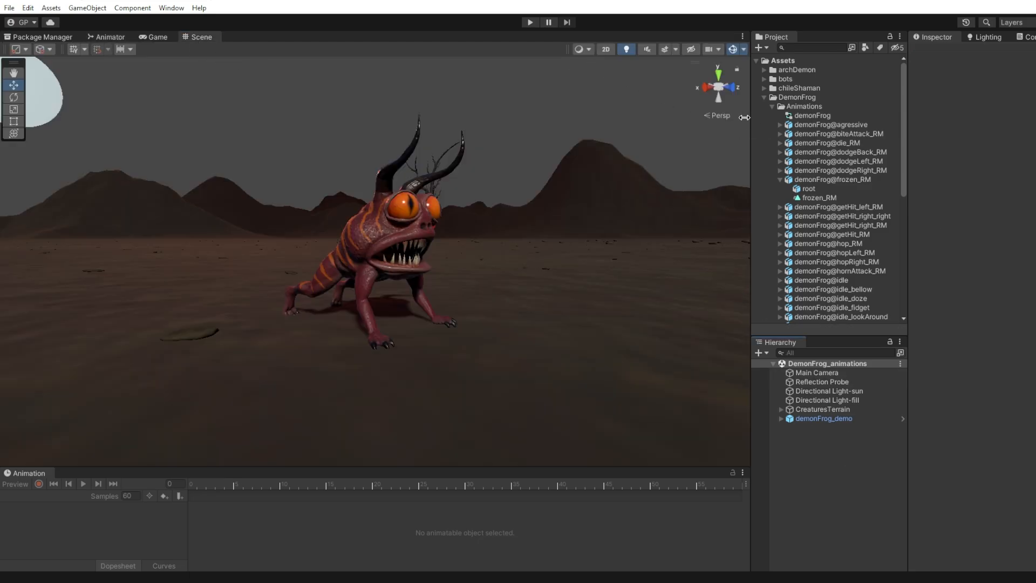
Run the scene to check the demon frog's animation, stop playback and enlarge the Animation window
click(530, 22)
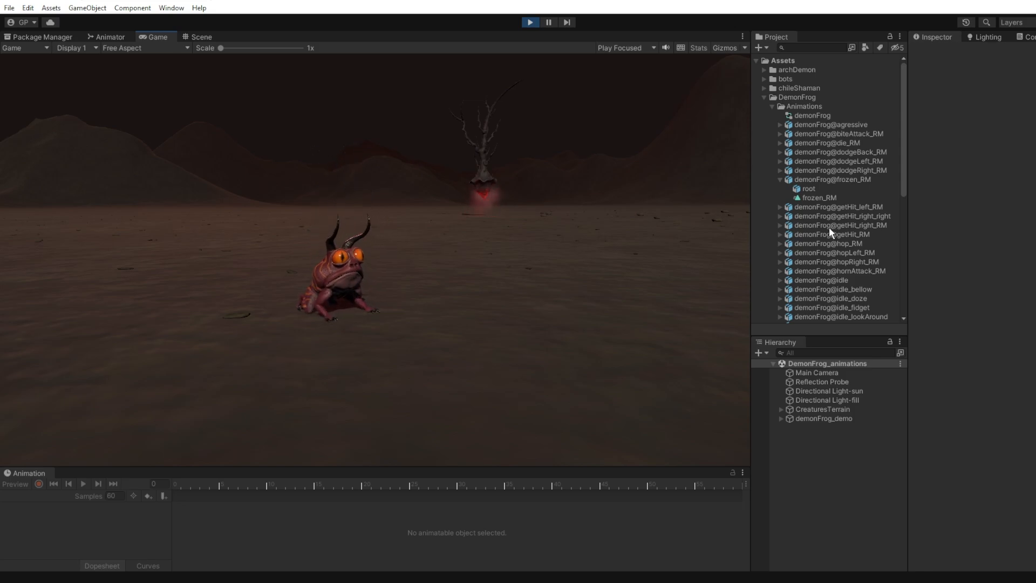
click(525, 23)
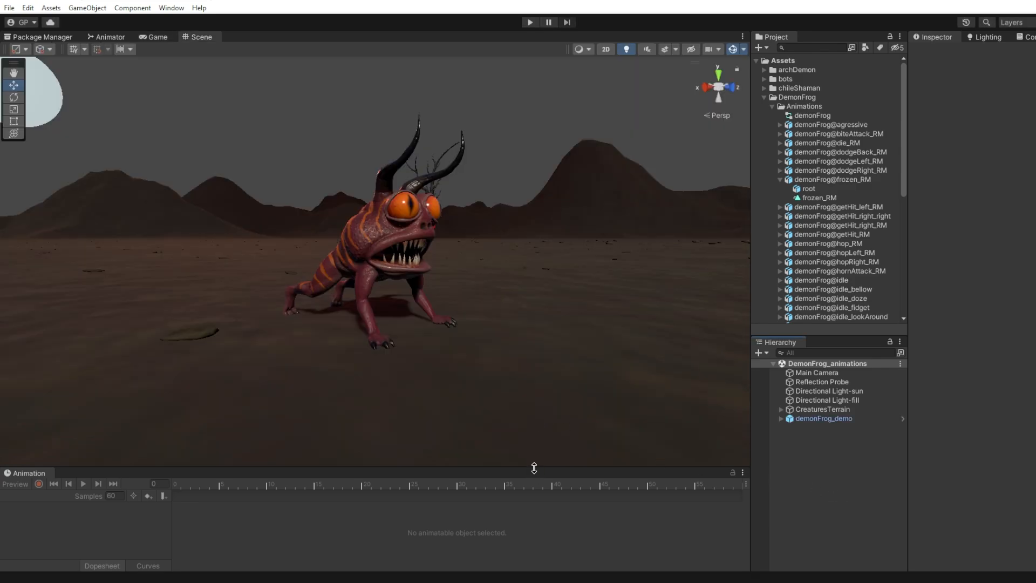
drag(533, 467, 529, 432)
alt+drag(439, 291, 542, 257)
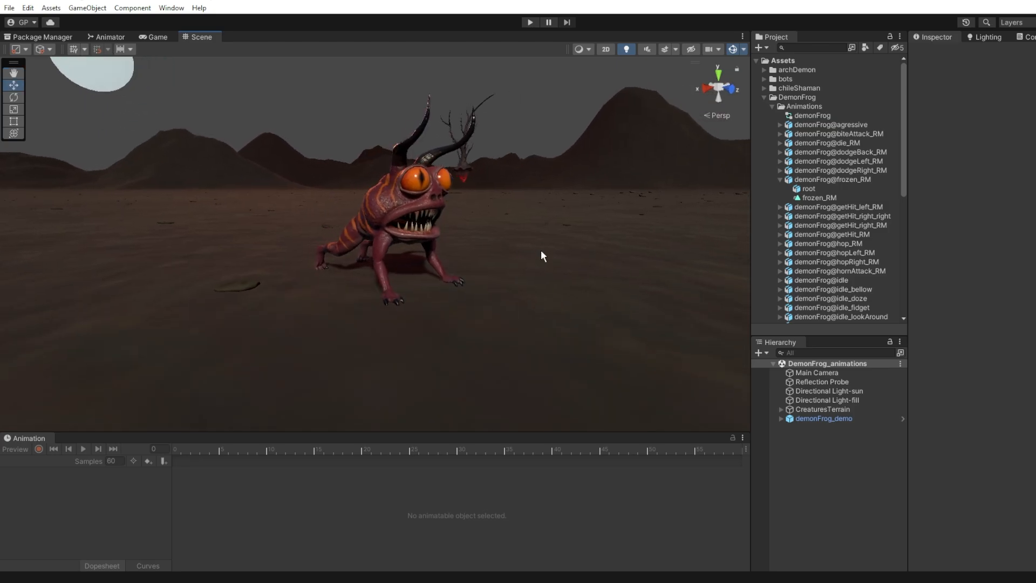
Show the keyframes of the read-only frozen_RM clip inside demonFrog@frozen_RM and widen the Animation window's property list
click(780, 180)
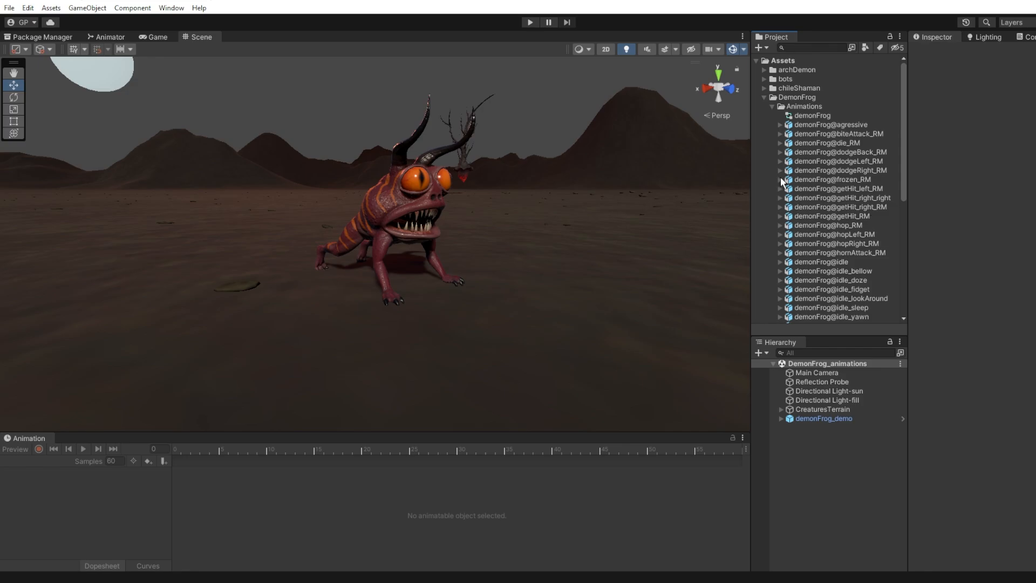
click(780, 179)
drag(901, 151, 906, 160)
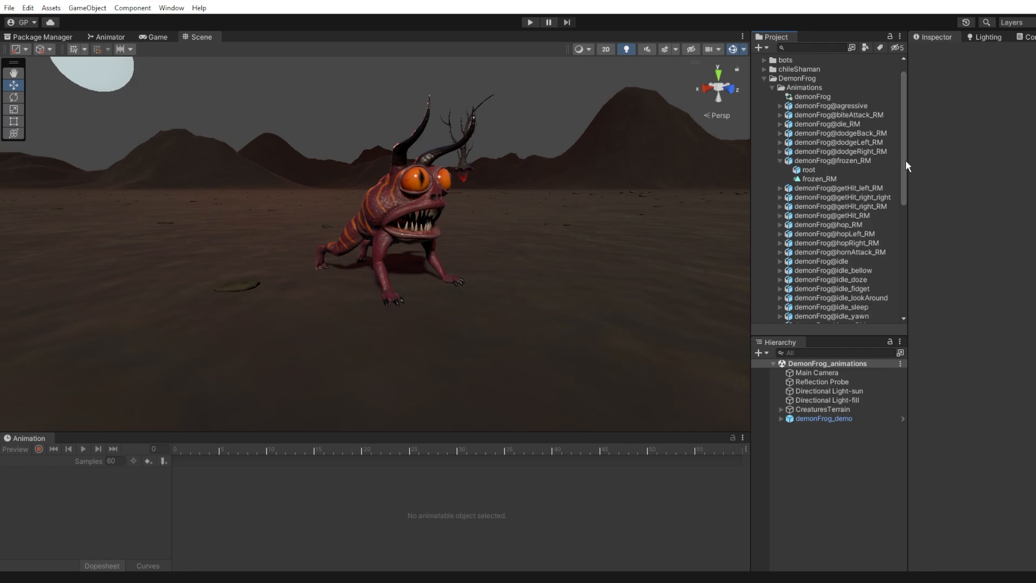
click(814, 176)
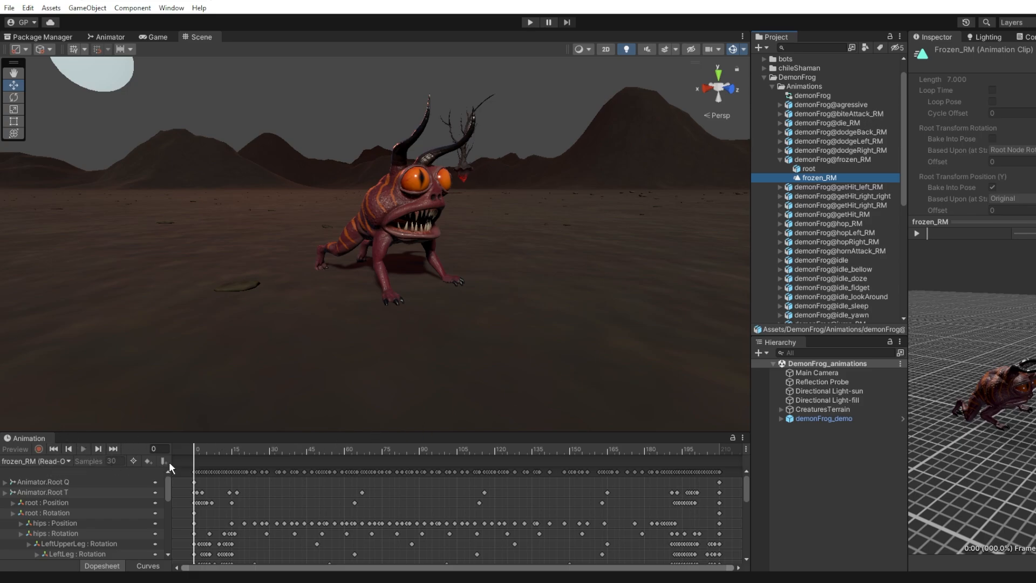
drag(169, 461, 206, 465)
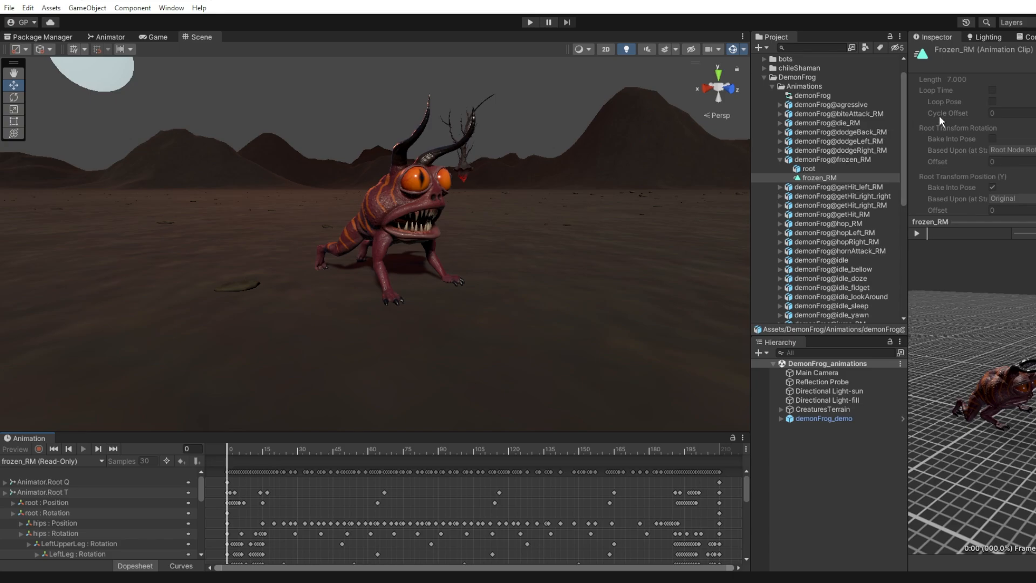
Duplicate the frozen_RM clip out of the imported model as an editable clip and collapse demonFrog@frozen_RM
click(812, 178)
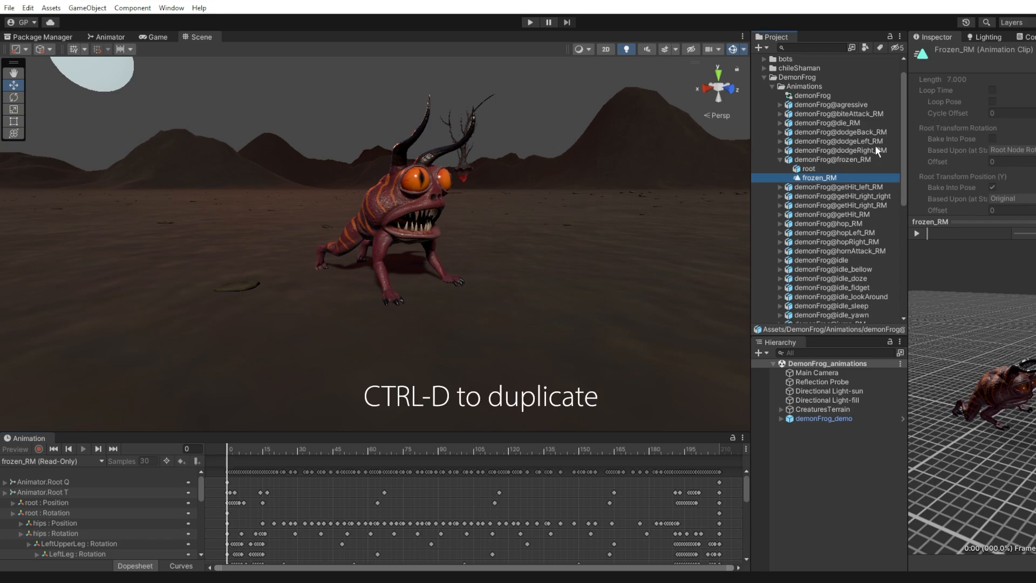
key(ctrl+d)
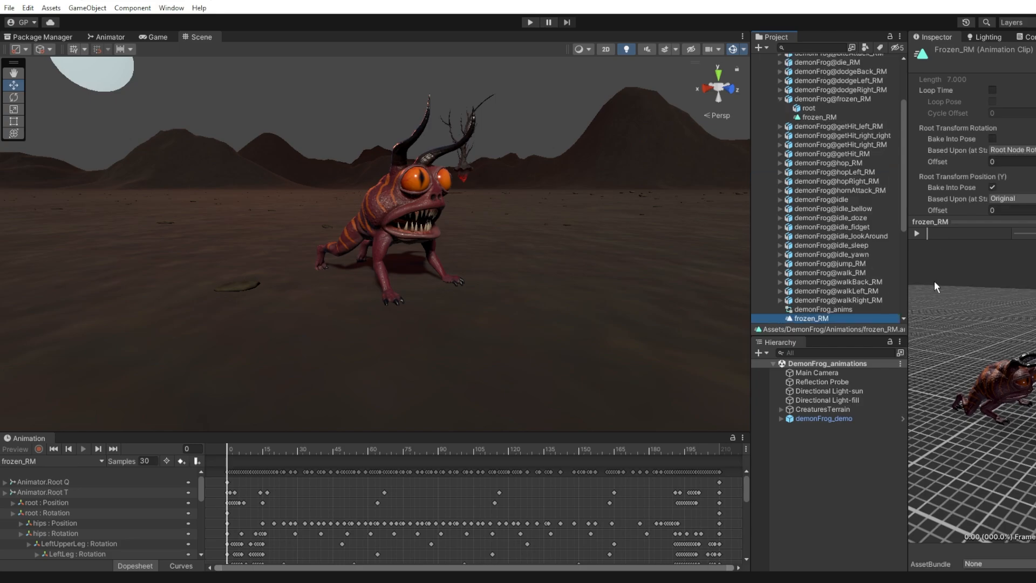
scroll(798, 138, up, 2)
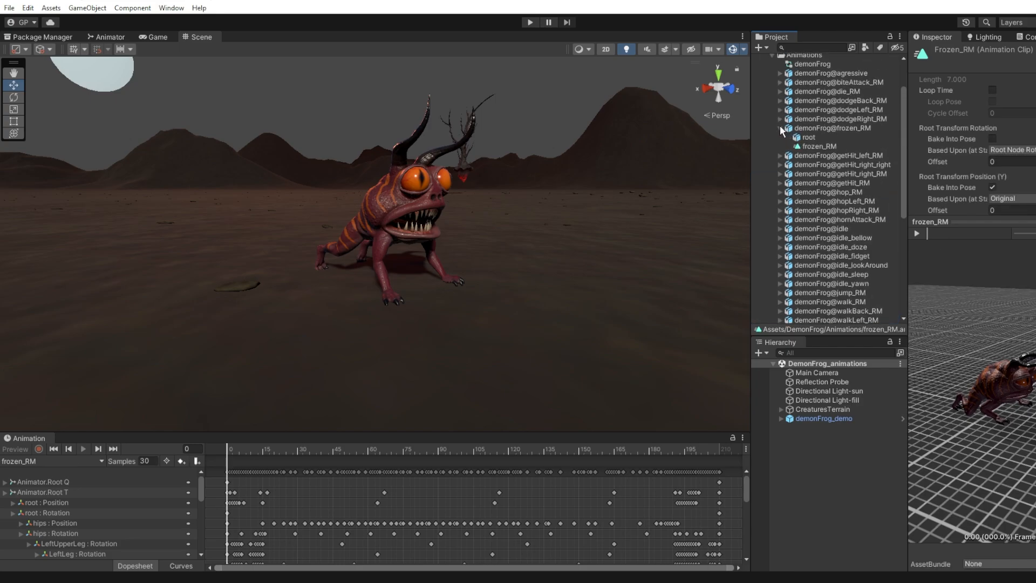
click(780, 127)
scroll(829, 146, up, 4)
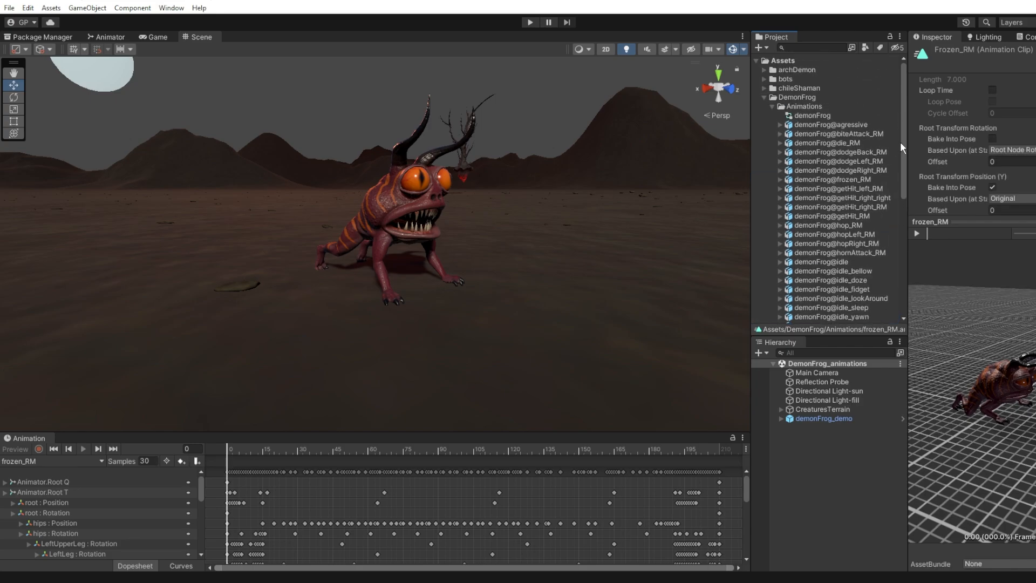
scroll(830, 216, down, 8)
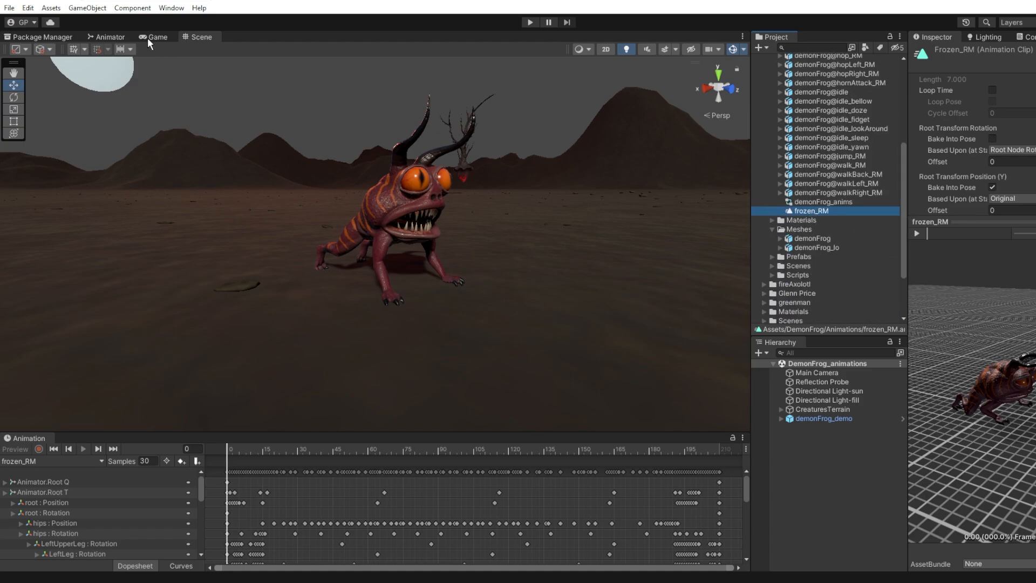
Assign the duplicated frozen_RM clip as the motion of the frozen_RM state and collapse the DemonFrog folder
click(108, 37)
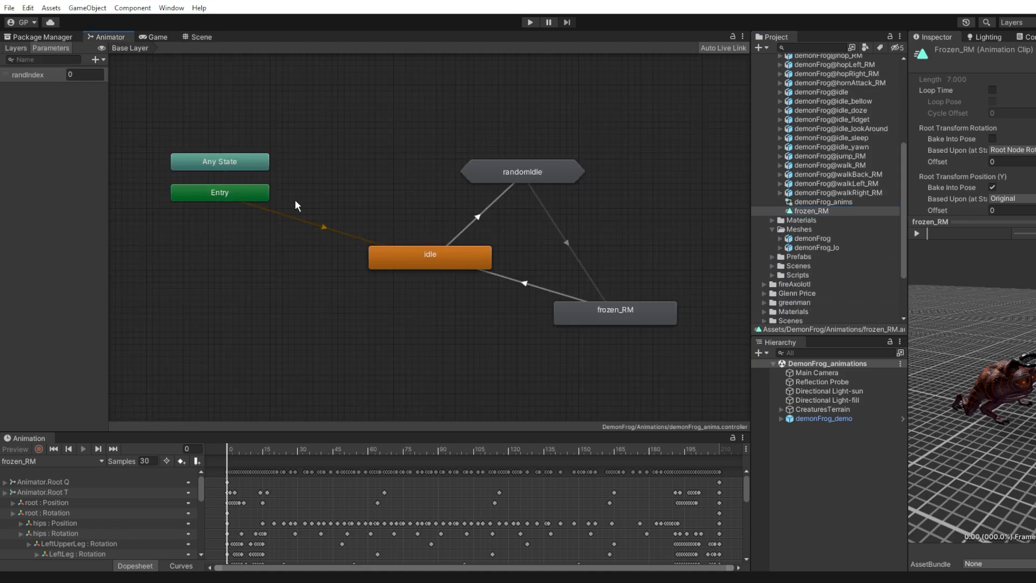
click(607, 312)
drag(811, 209, 1030, 85)
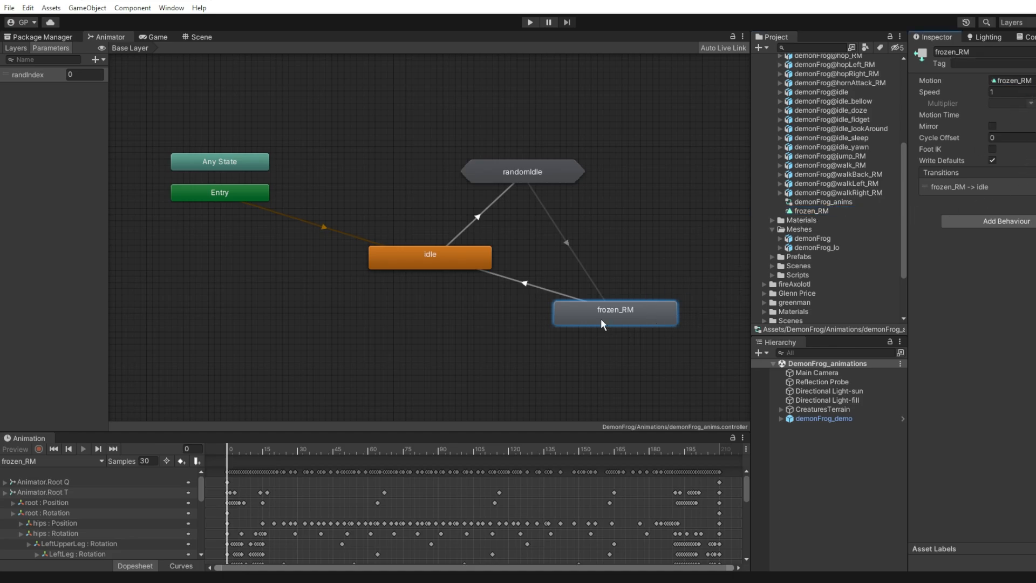
click(1014, 80)
drag(907, 232, 905, 115)
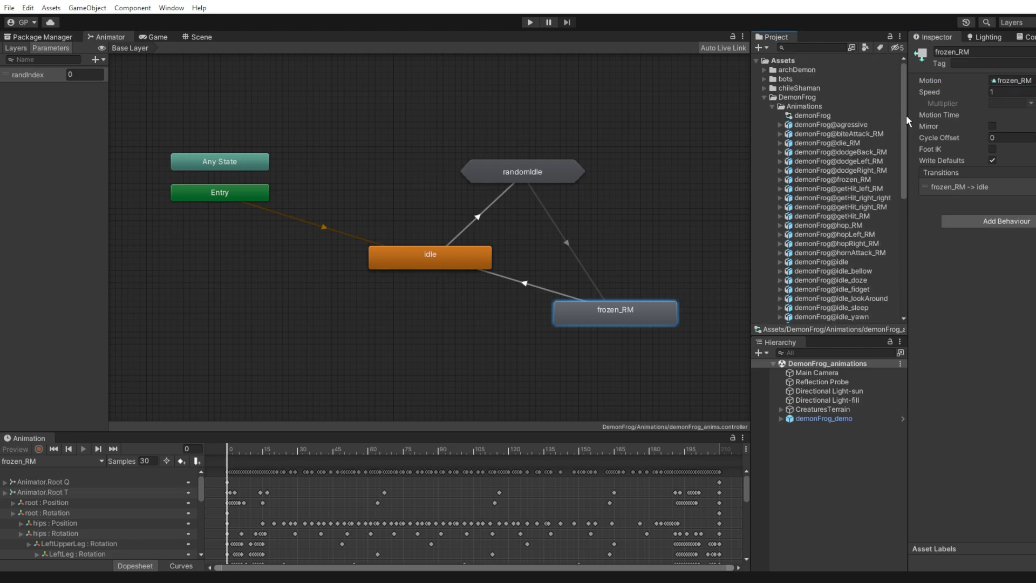
click(763, 97)
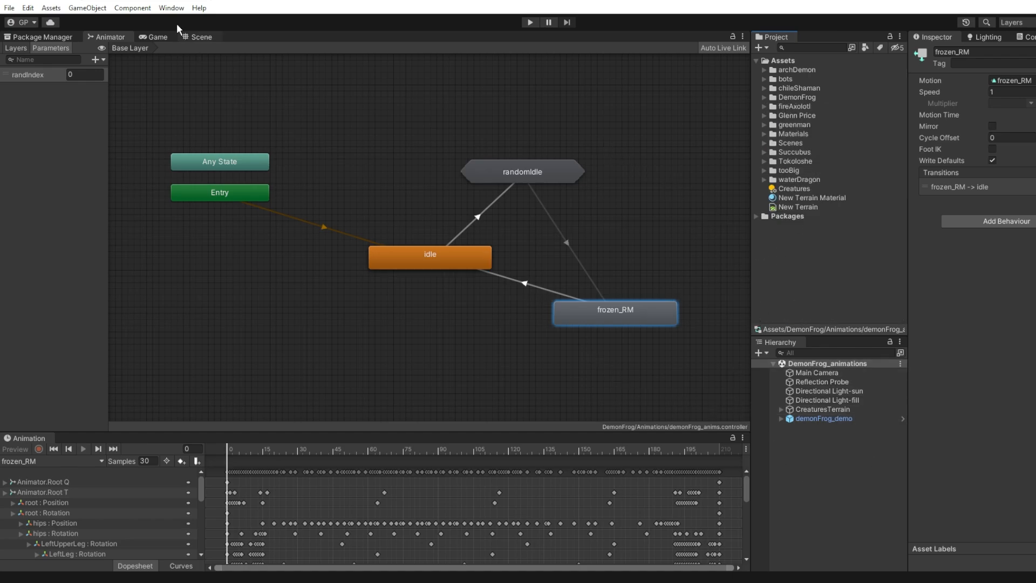
Select demonFrog_demo in the scene, review the frozen_RM state in its Animator graph and return to the scene view
click(201, 37)
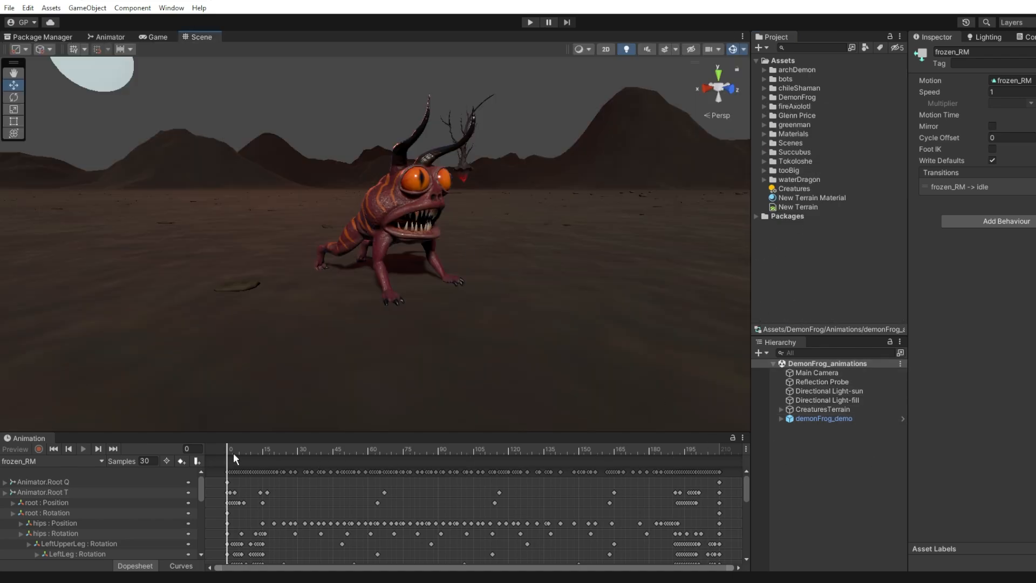
click(810, 417)
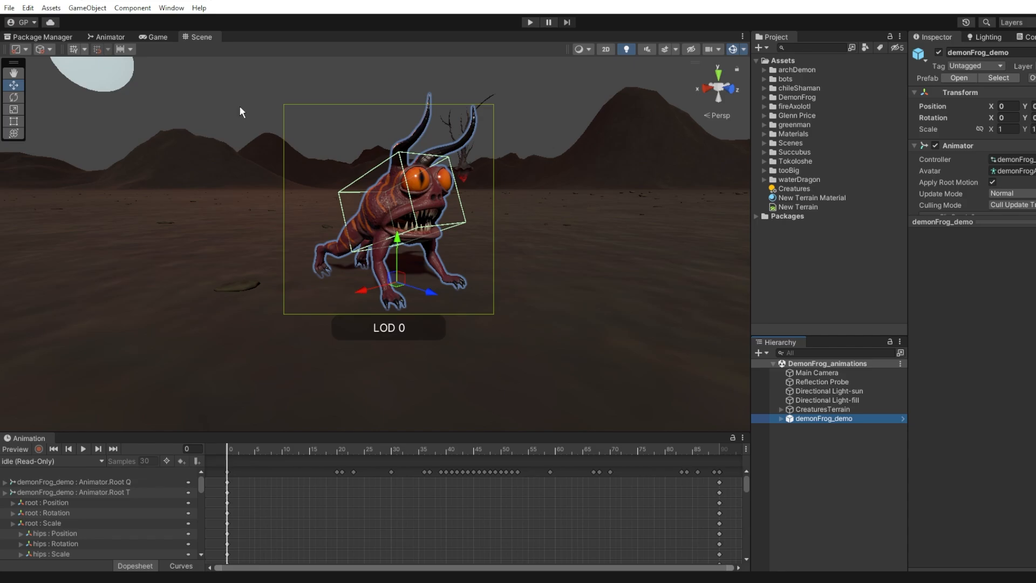
click(108, 37)
middle_drag(568, 241, 532, 216)
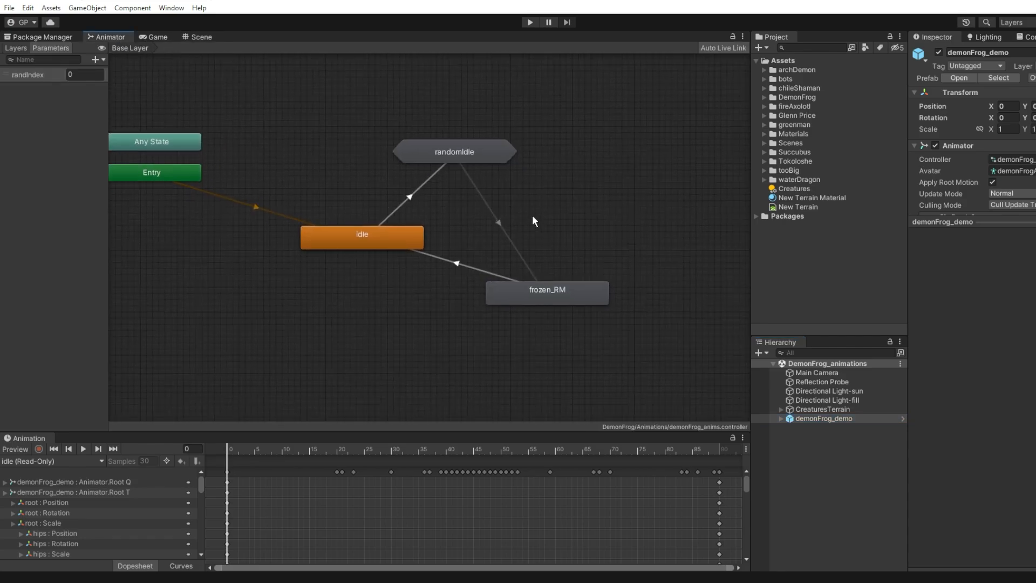
click(540, 297)
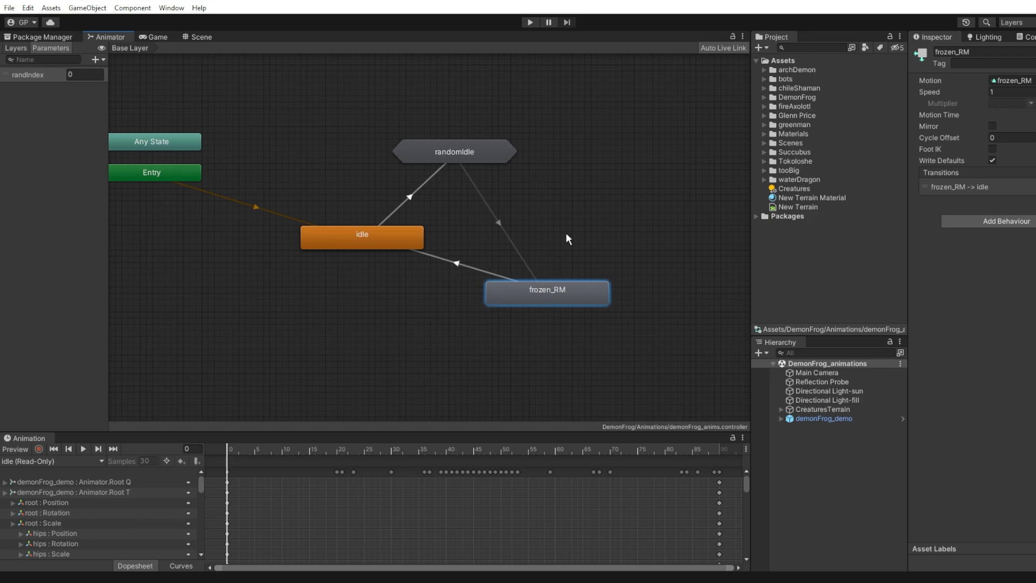
click(201, 36)
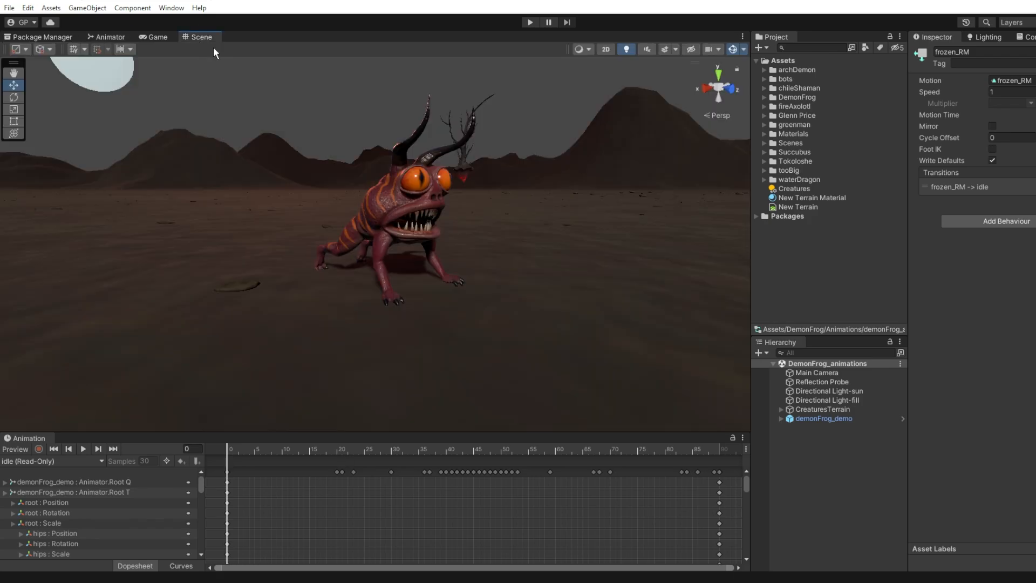
Load the editable frozen_RM clip of demonFrog_demo in the Animation window and enlarge its timeline area
click(822, 418)
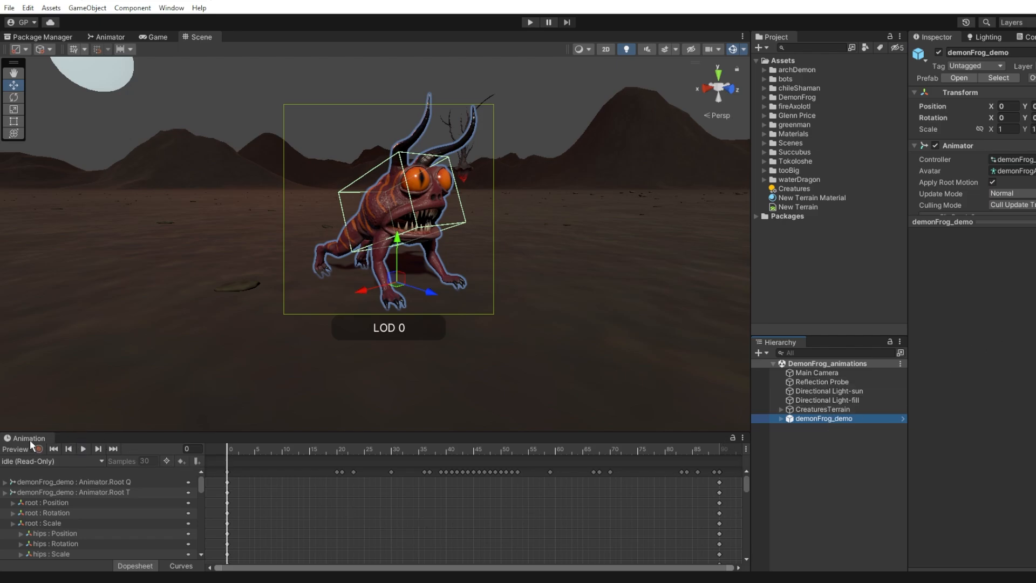
click(66, 461)
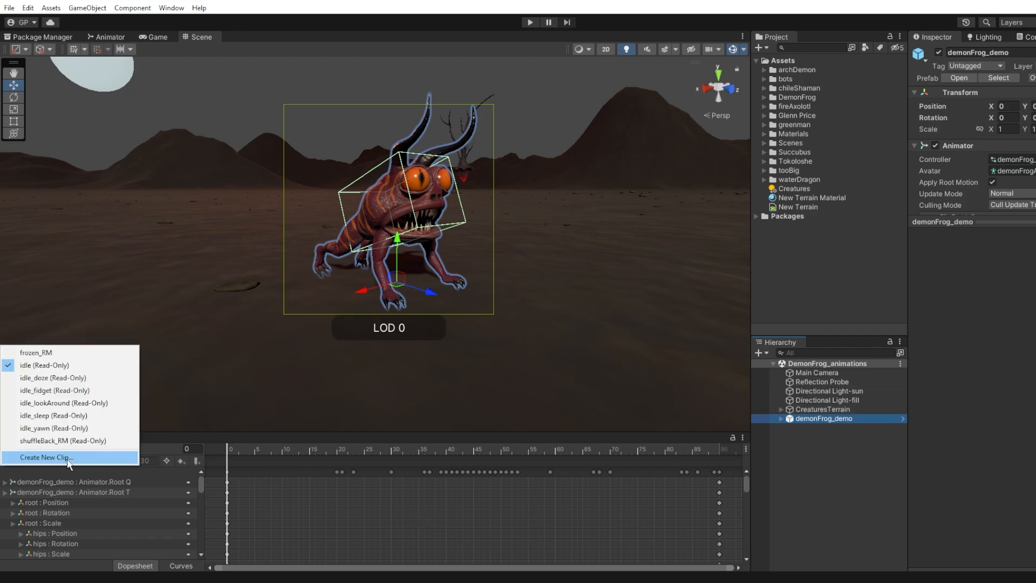
click(47, 354)
drag(355, 433, 328, 295)
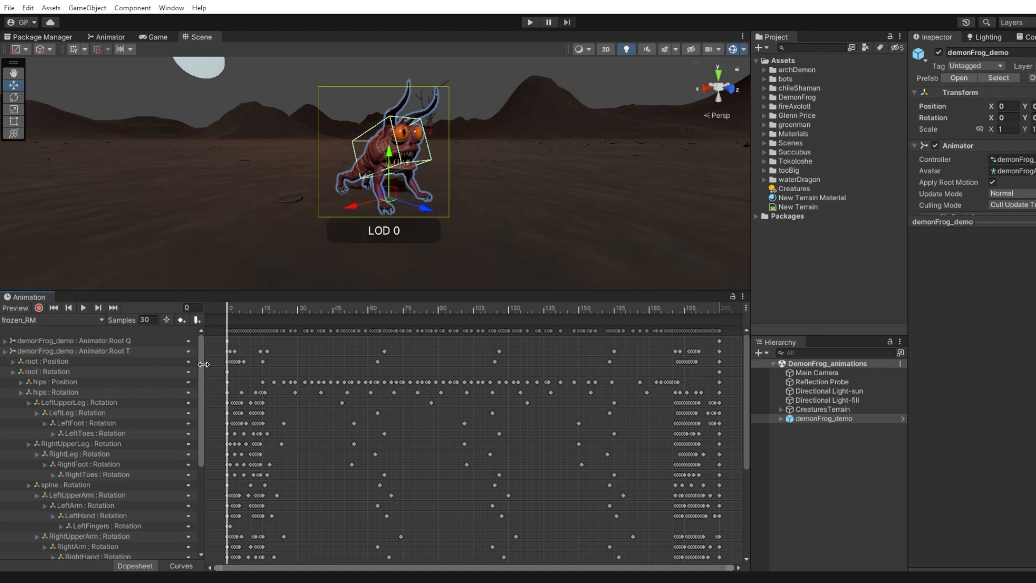
drag(205, 367, 186, 366)
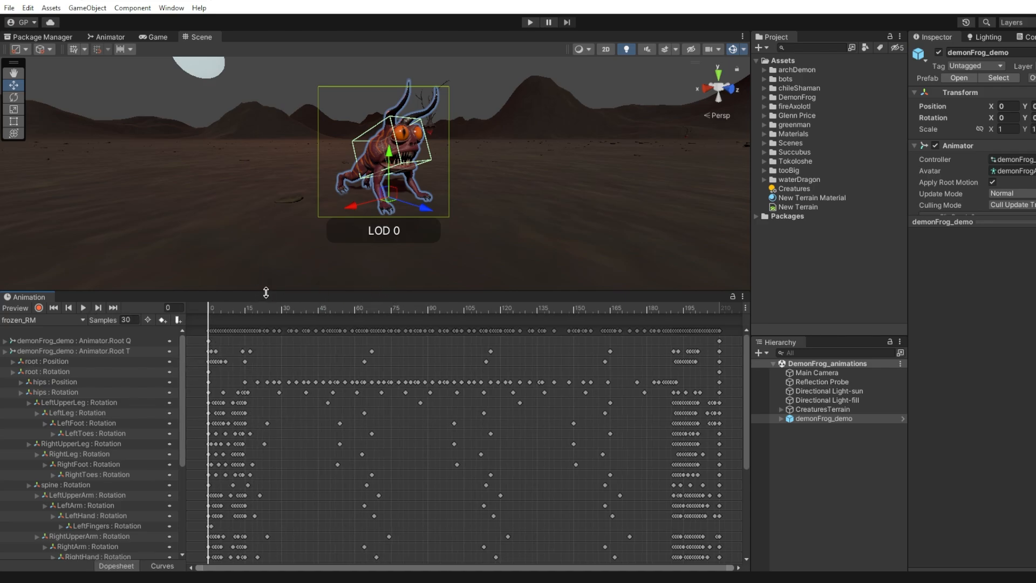
drag(267, 298, 261, 318)
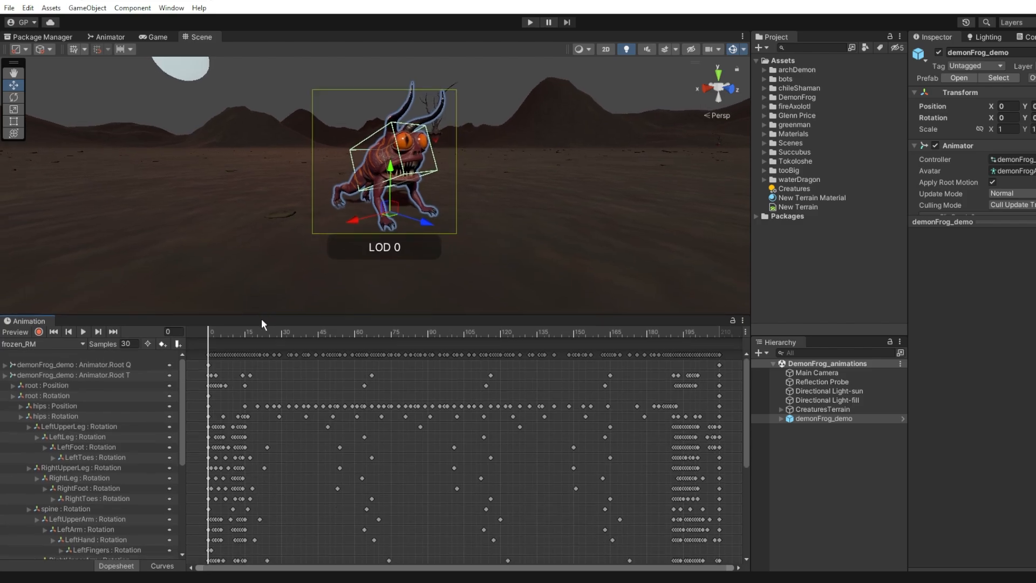
Examine the root's position and rotation keys in the frozen_RM clip, collapse both properties and clear the selection
click(12, 396)
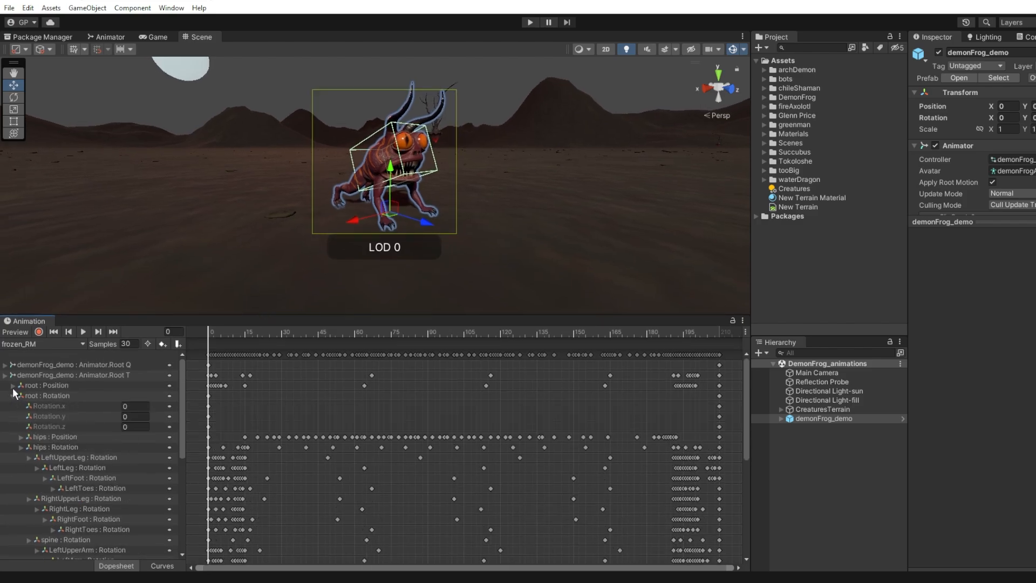
click(13, 386)
click(60, 384)
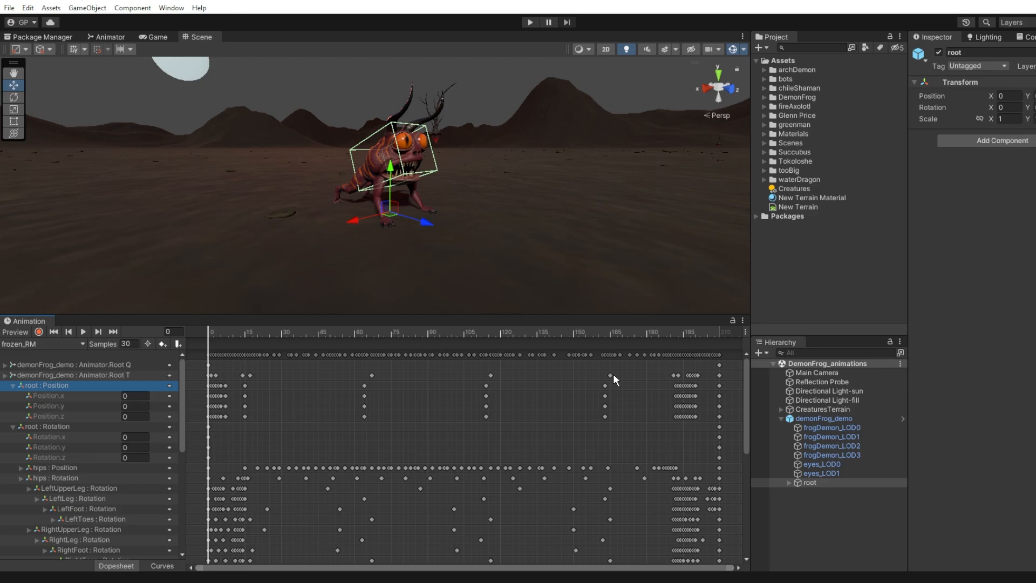
click(13, 385)
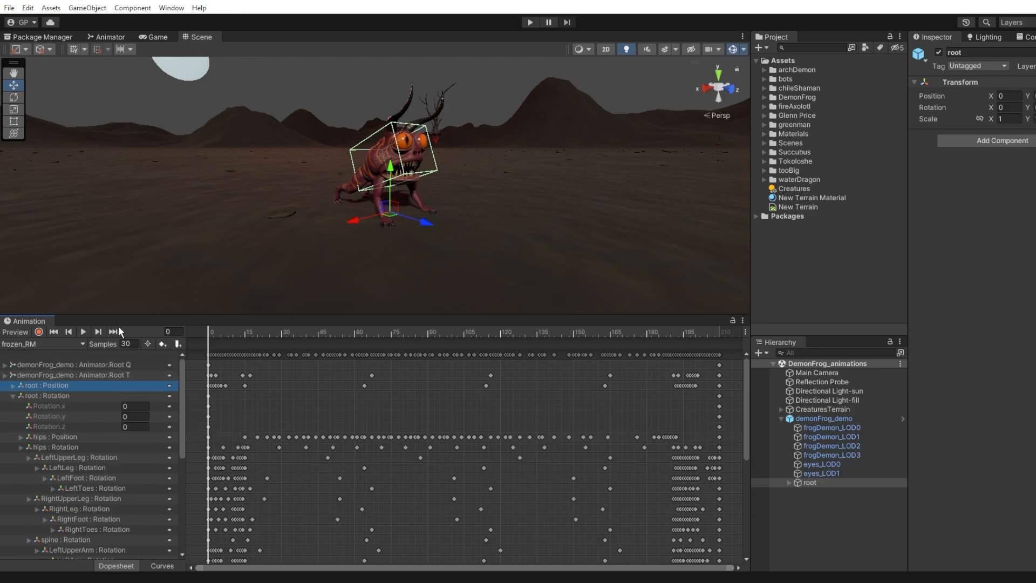
click(13, 396)
click(839, 519)
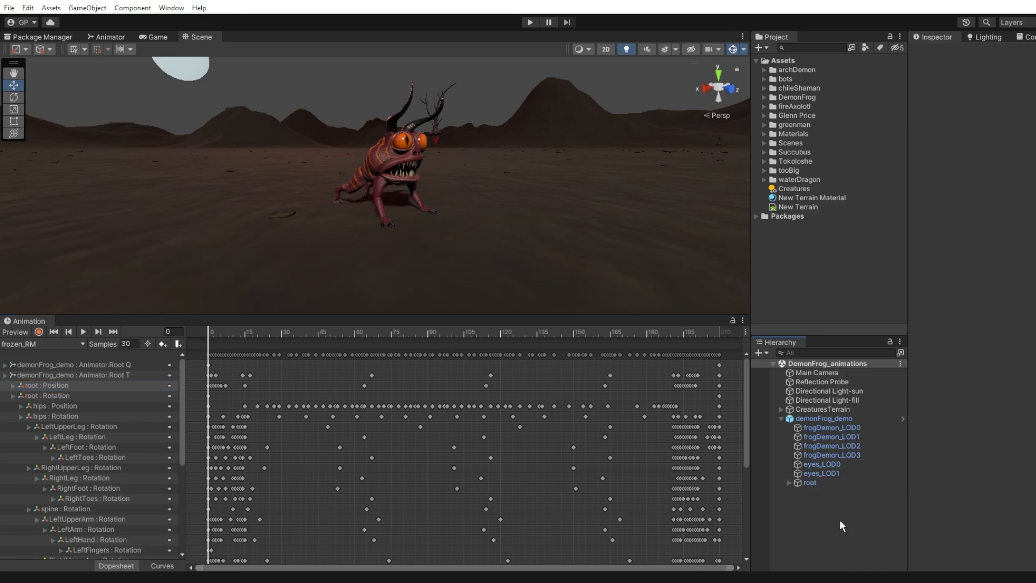
Add the magicCircle prefab from DemonFrog's Prefabs folder to the scene as a top-level object and enlarge the scene view
click(763, 97)
click(772, 107)
click(772, 107)
click(772, 125)
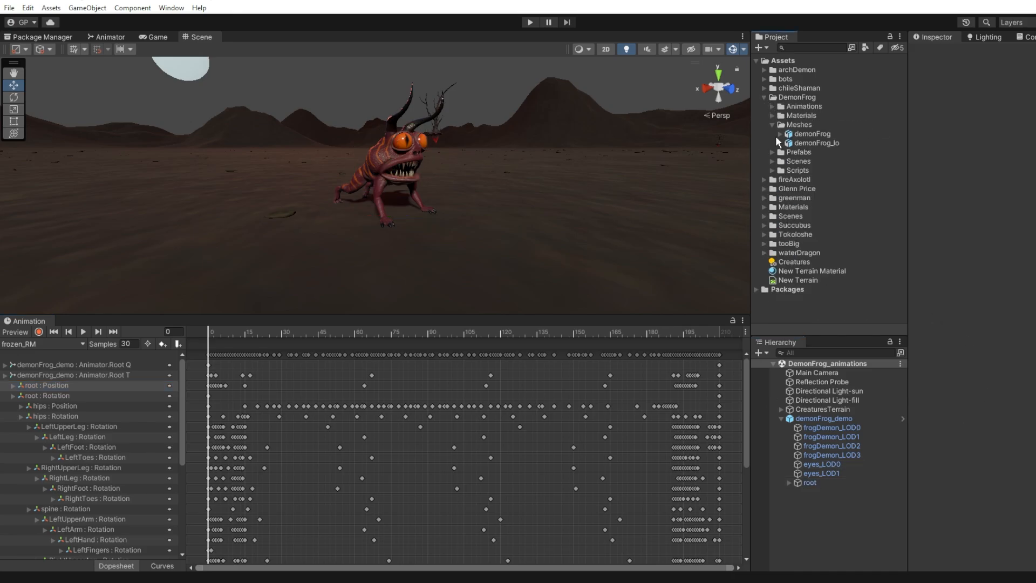
click(772, 152)
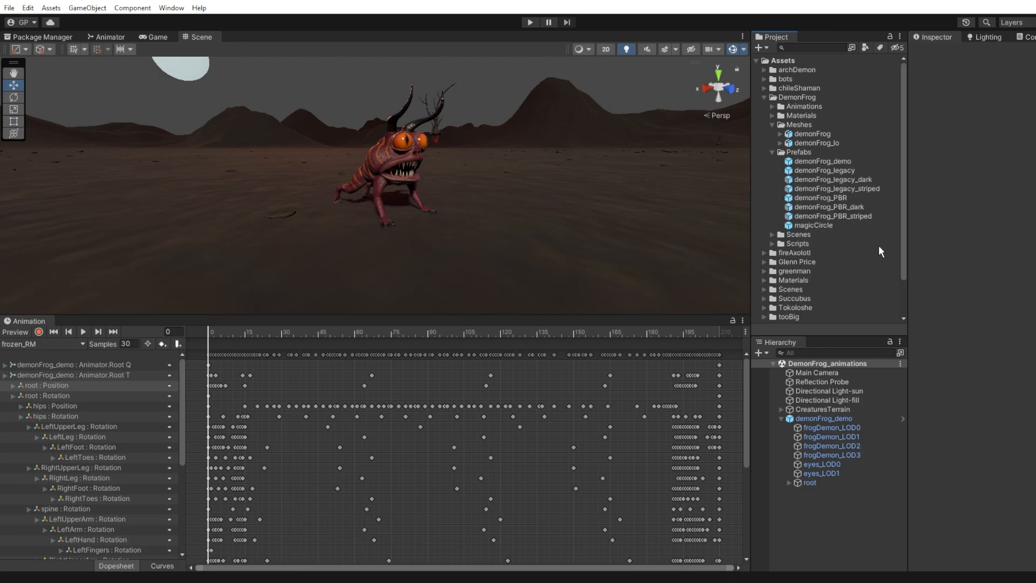
click(809, 225)
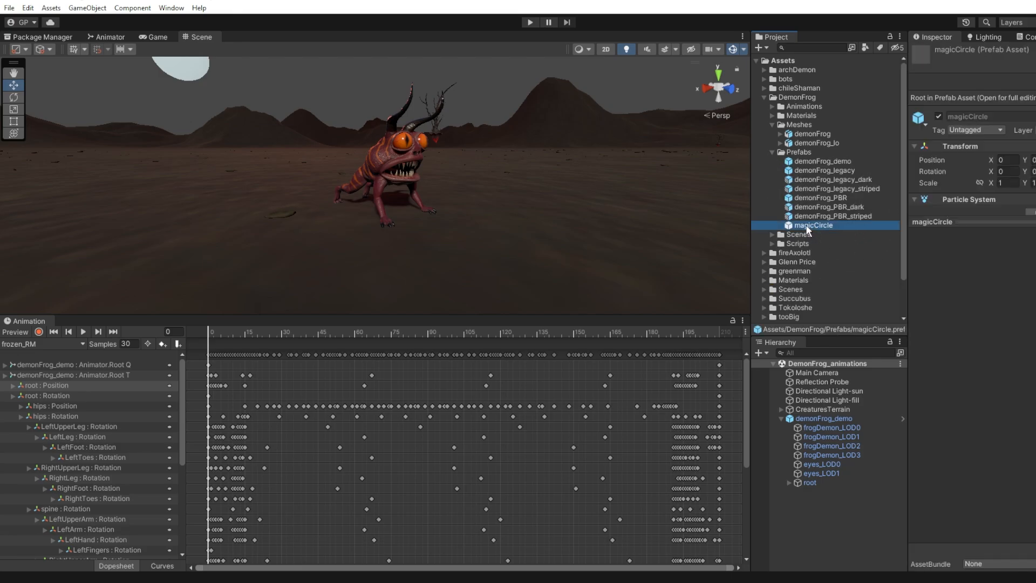
drag(808, 229, 822, 534)
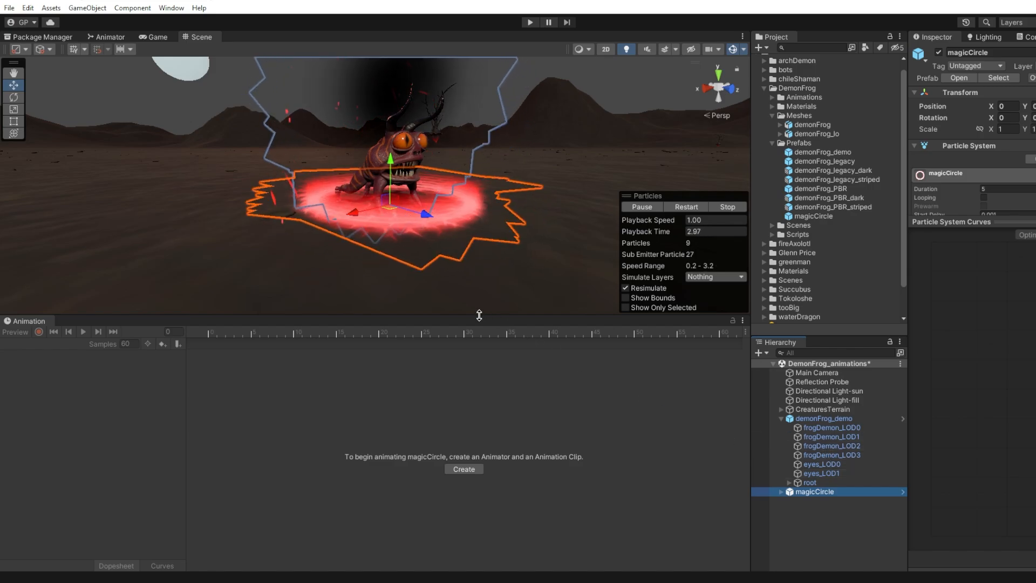
drag(479, 315, 473, 373)
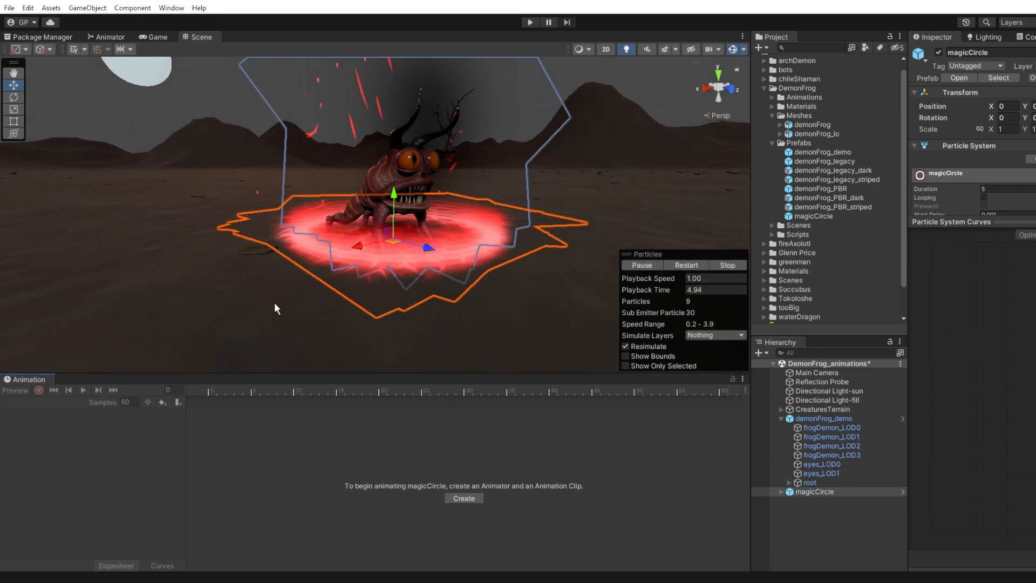
Make magicCircle a child of demonFrog_demo's root object in the hierarchy and clear the selection
alt+drag(275, 307, 393, 297)
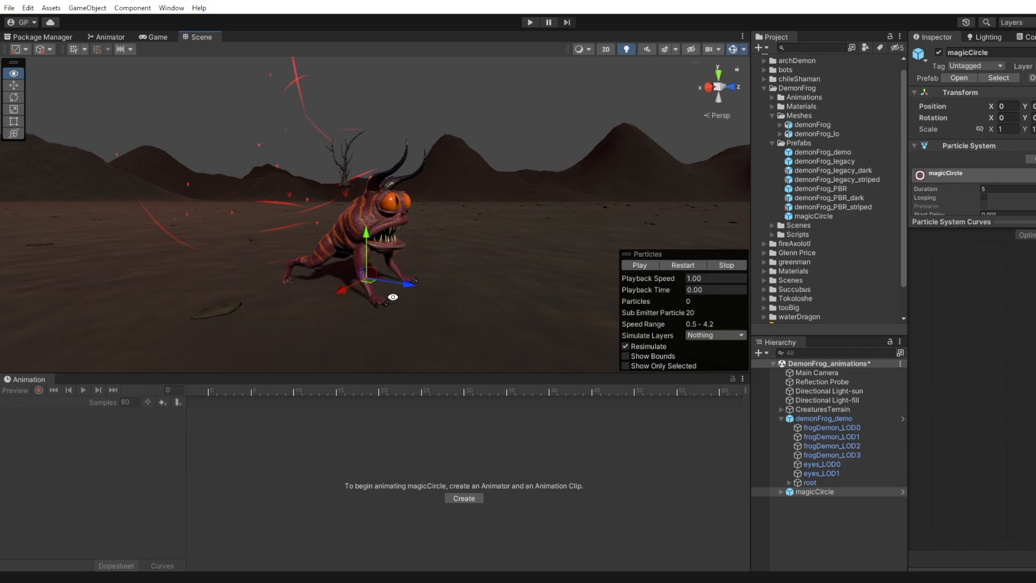
click(836, 537)
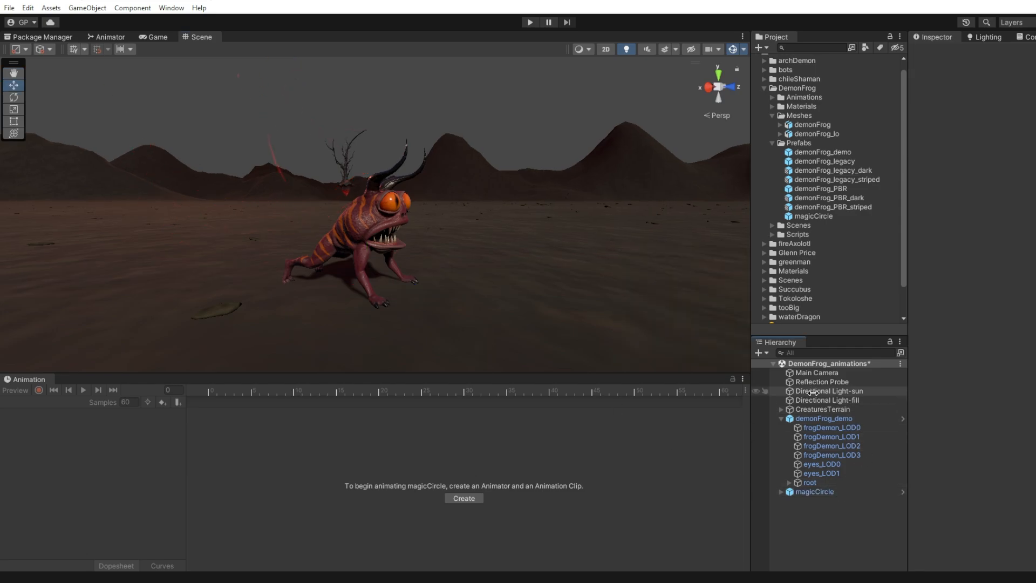
click(808, 492)
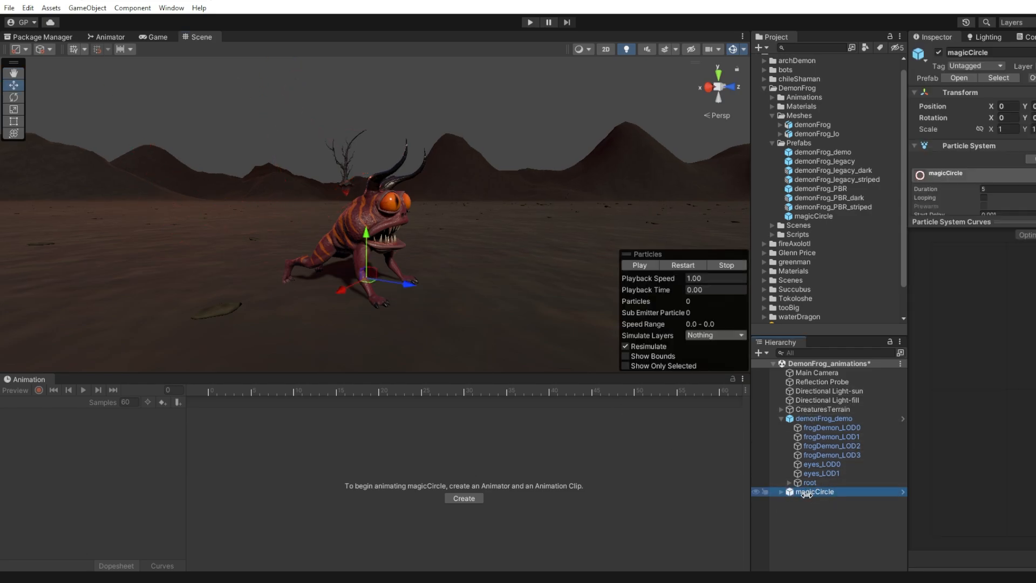
mouse_move(805, 493)
mouse_down()
mouse_move(841, 478)
mouse_move(805, 480)
mouse_up()
click(804, 526)
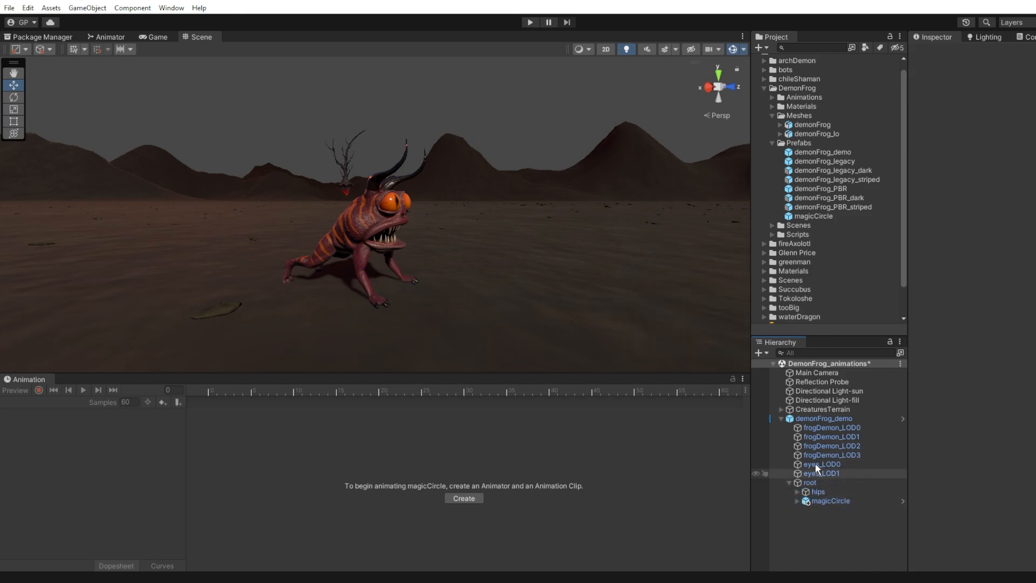
Preview the magicCircle particle effect around the frog, nudge it slightly upward and clear the selection
click(817, 496)
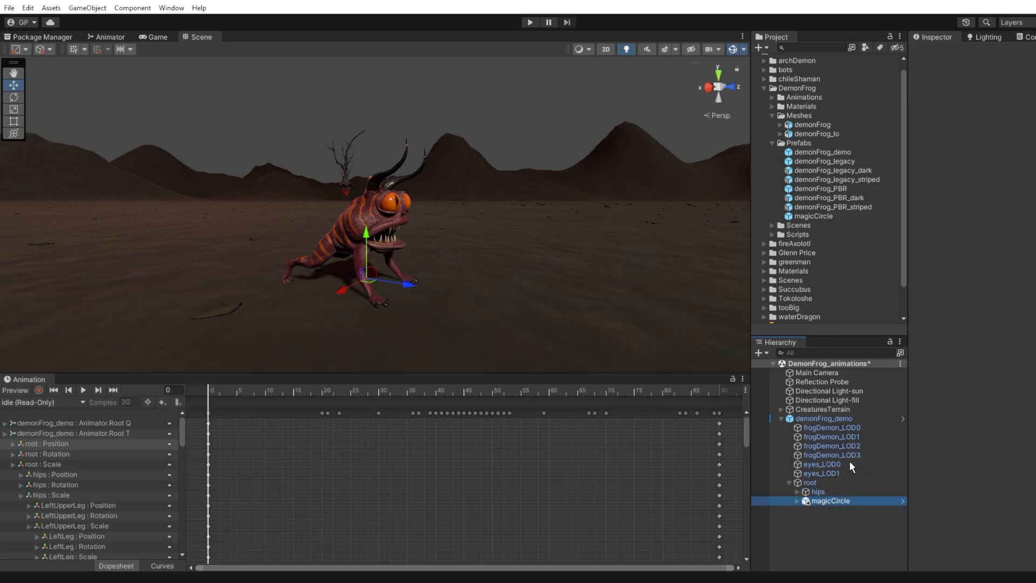
scroll(411, 264, up, 2)
alt+drag(410, 264, 470, 244)
click(639, 265)
drag(367, 248, 367, 238)
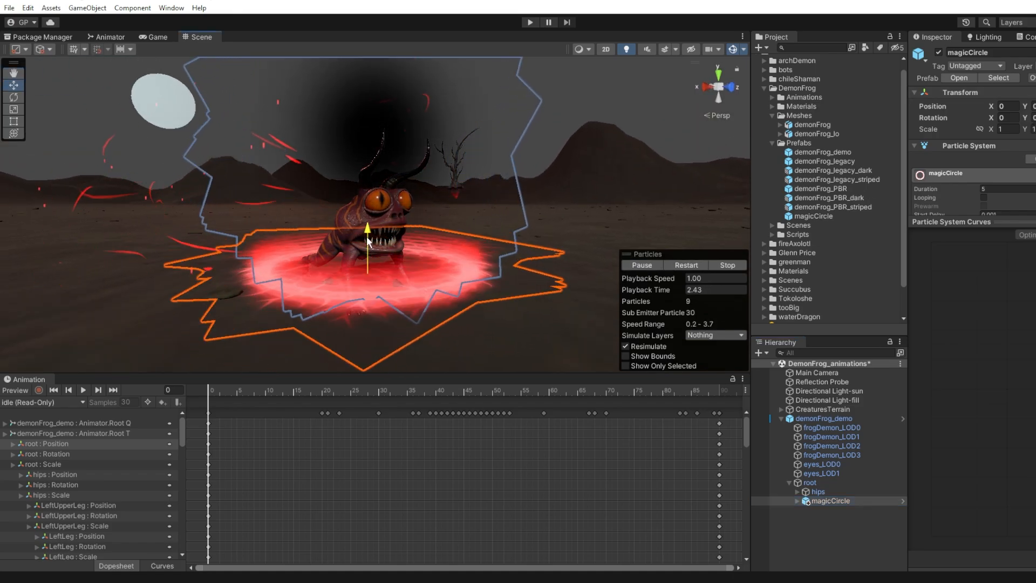
click(824, 542)
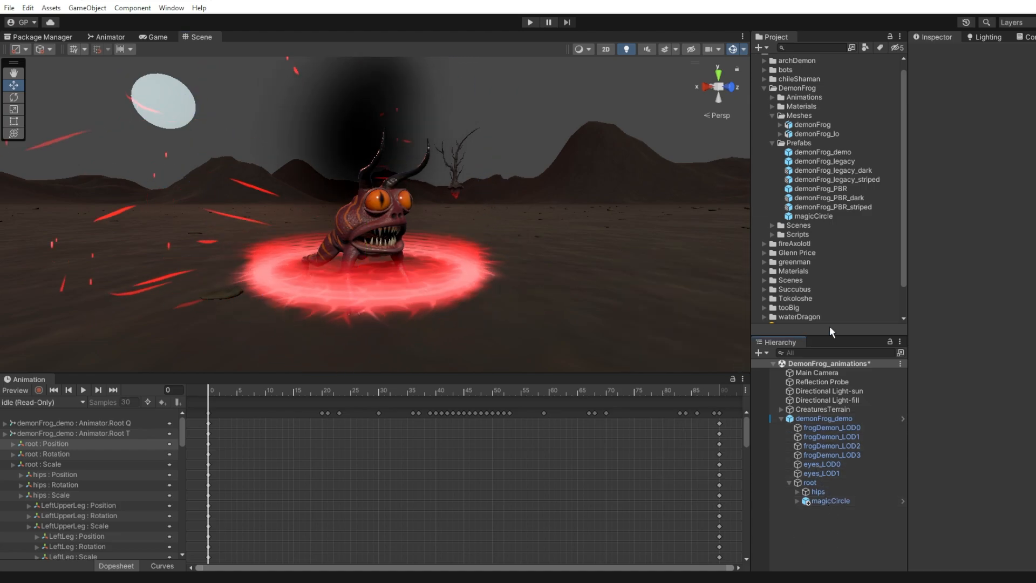
Load the frozen_RM clip of demonFrog_demo in the Animation window
click(806, 420)
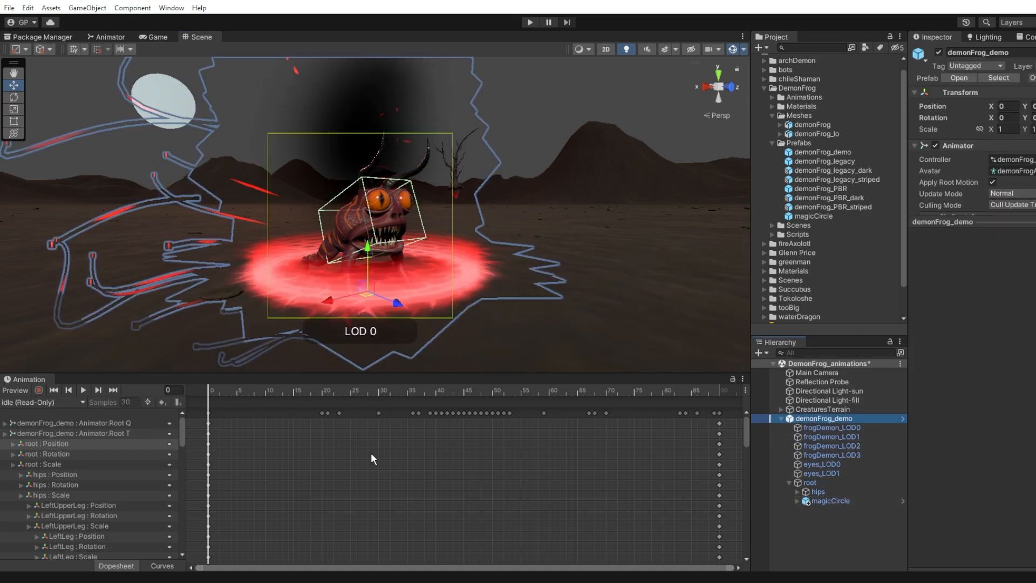
click(31, 402)
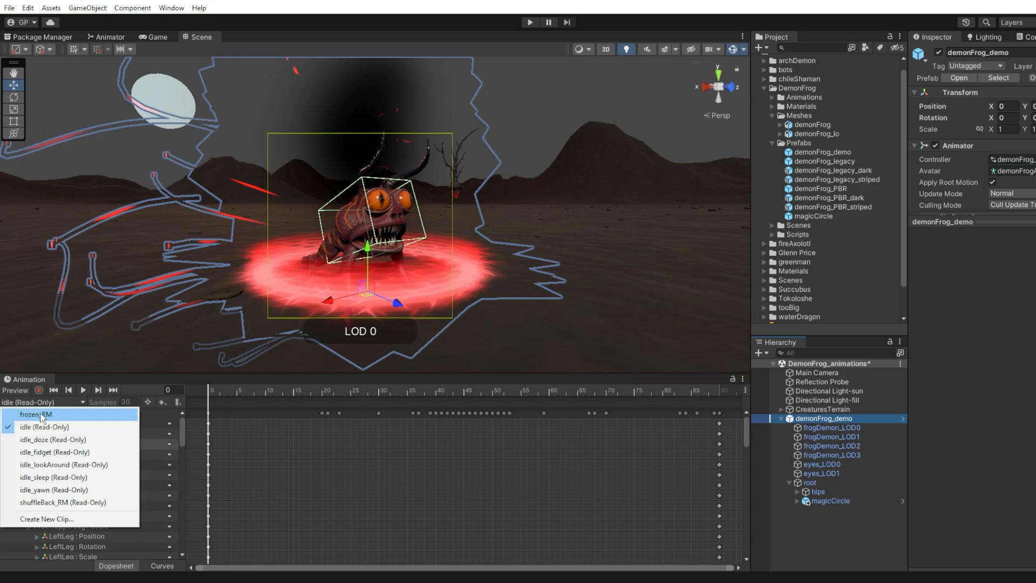
click(43, 416)
Add the Is Active property of root's magicCircle child to the frozen_RM clip
drag(183, 439, 192, 571)
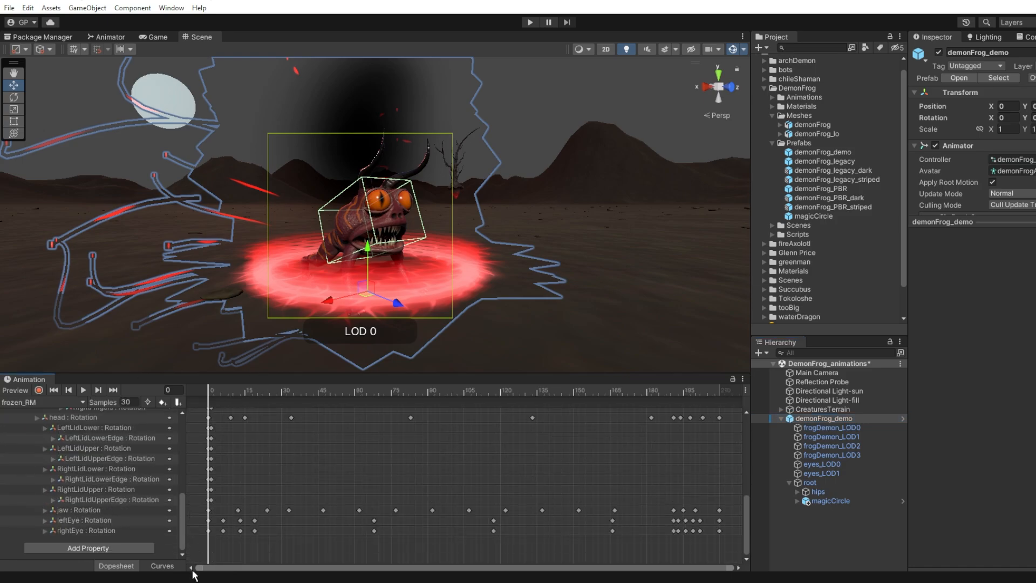
click(101, 547)
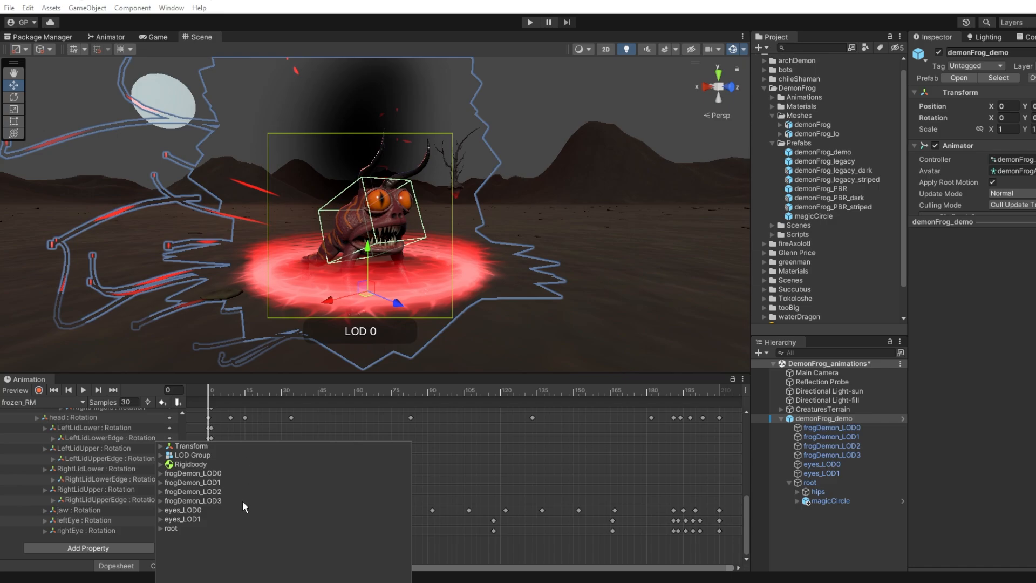
click(161, 528)
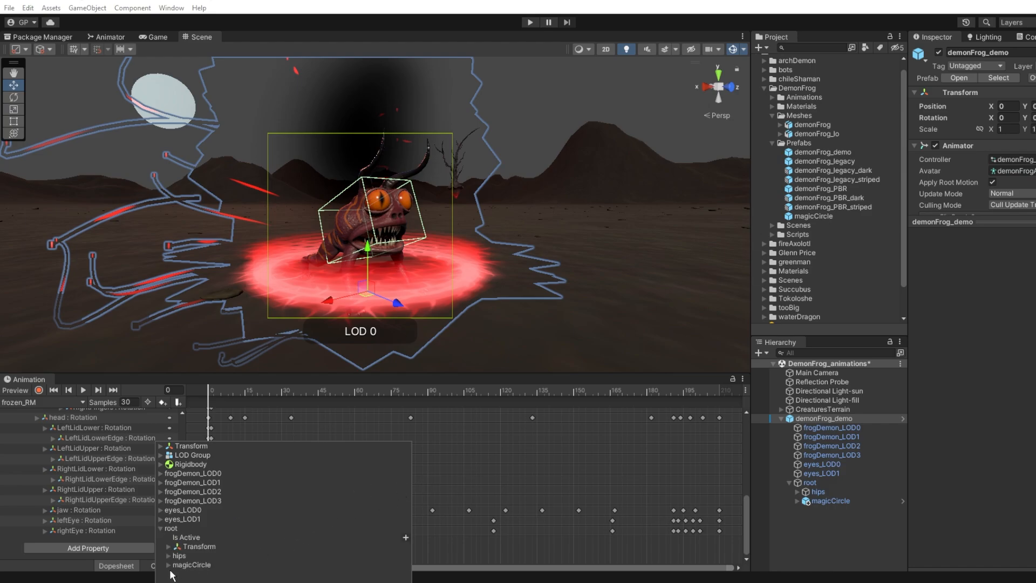
click(196, 564)
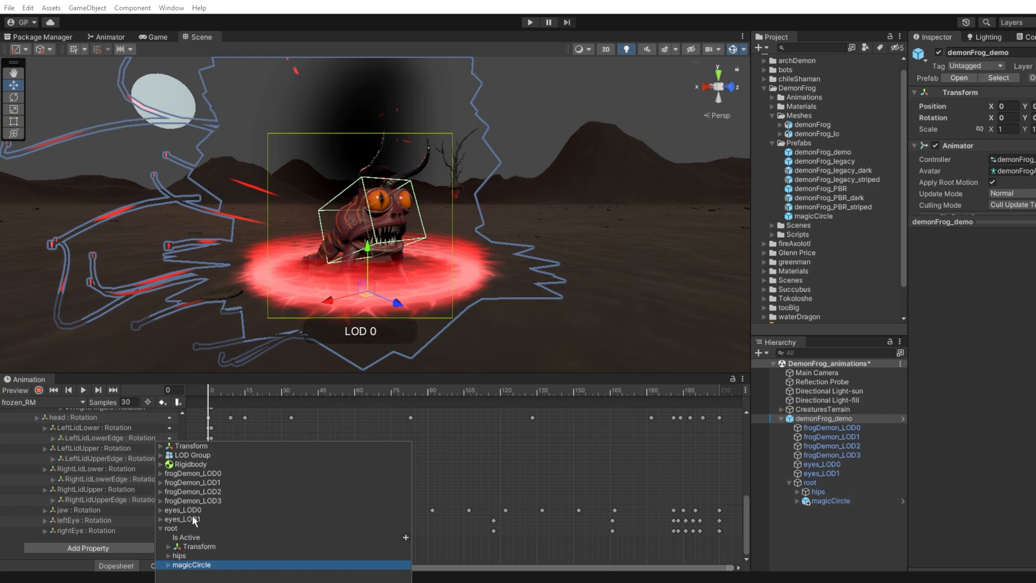
click(168, 565)
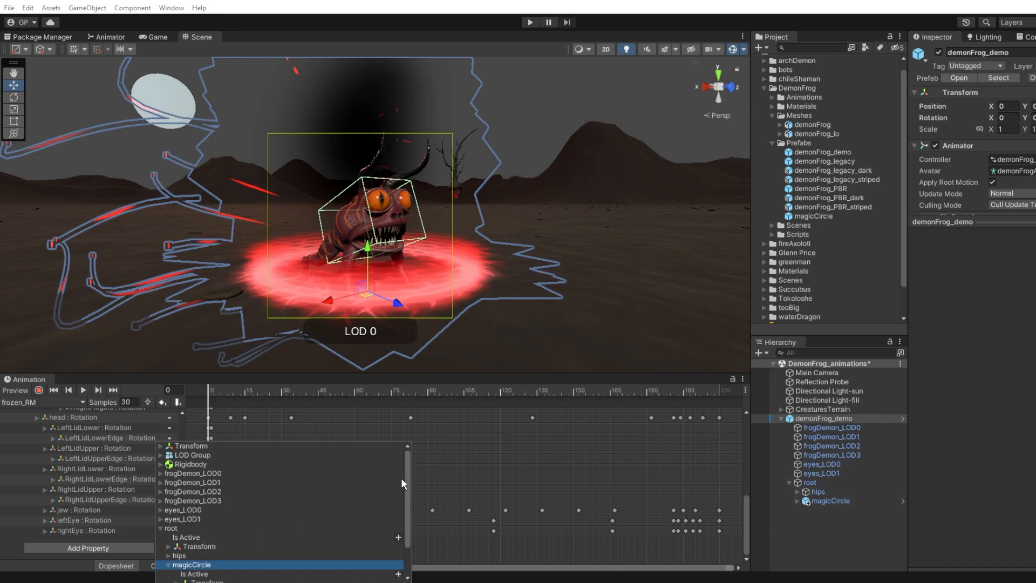
scroll(401, 483, down, 3)
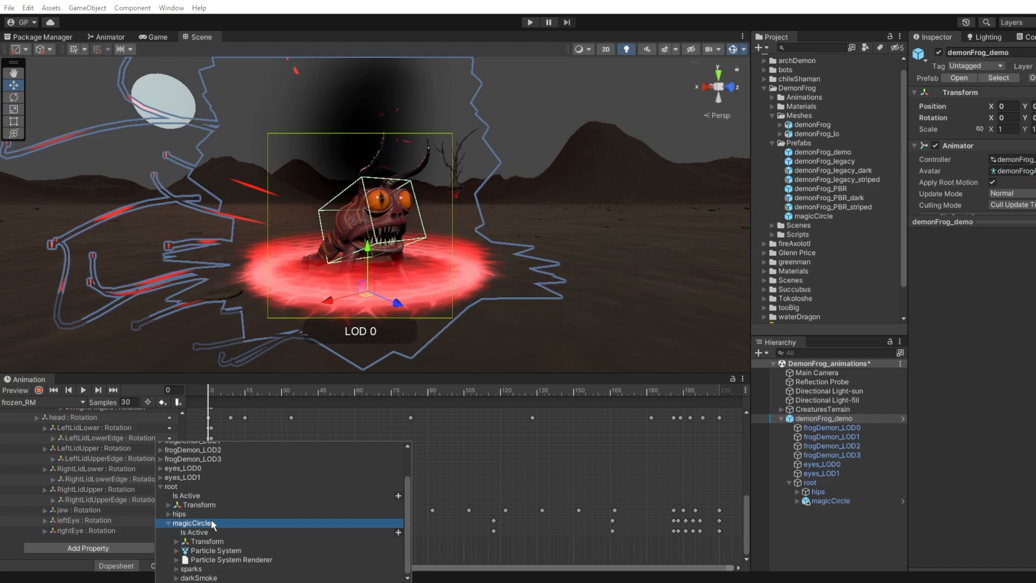
click(398, 533)
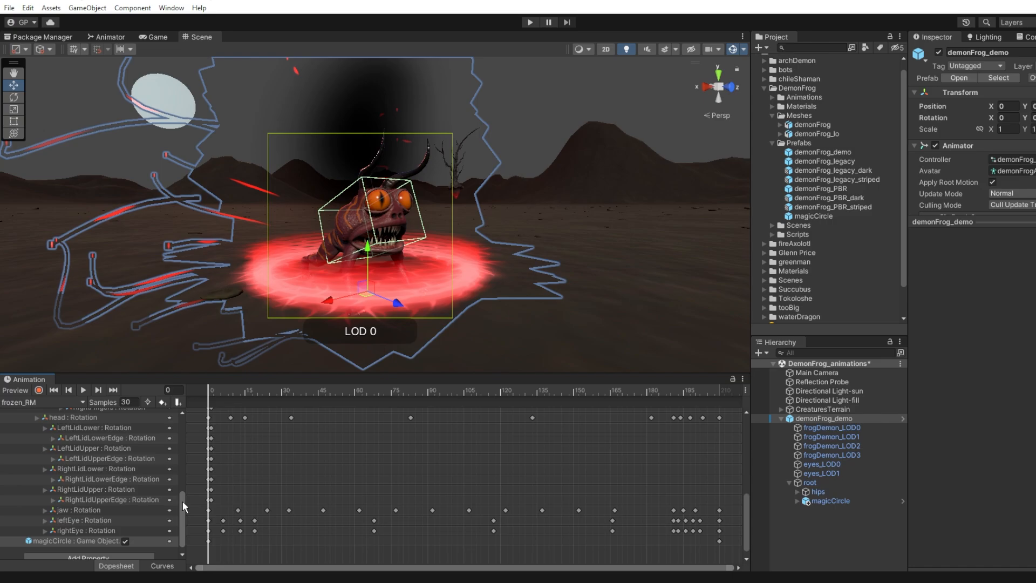
Add a key at frame 10 of the magicCircle active-state track, keeping the object enabled there
scroll(182, 501, down, 1)
click(91, 530)
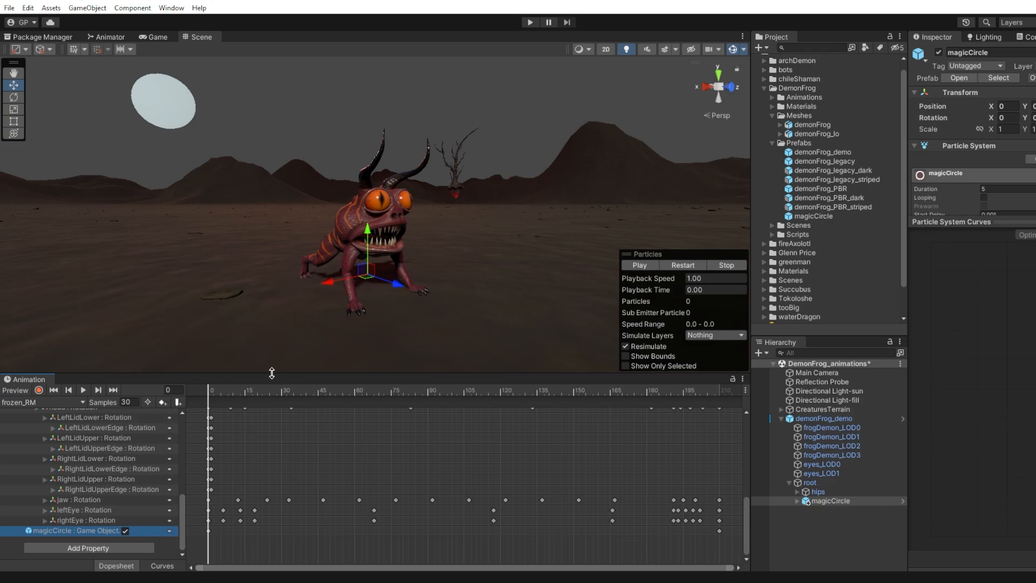
drag(212, 391, 232, 386)
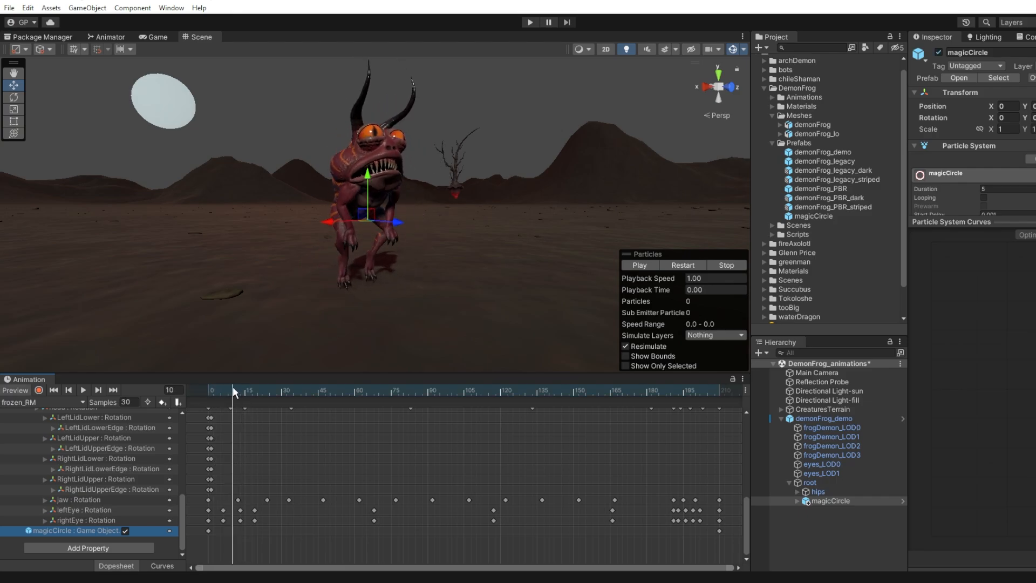
click(169, 529)
click(198, 557)
Key magicCircle as inactive at frame 0 of the frozen_RM clip
click(223, 390)
drag(213, 390, 204, 394)
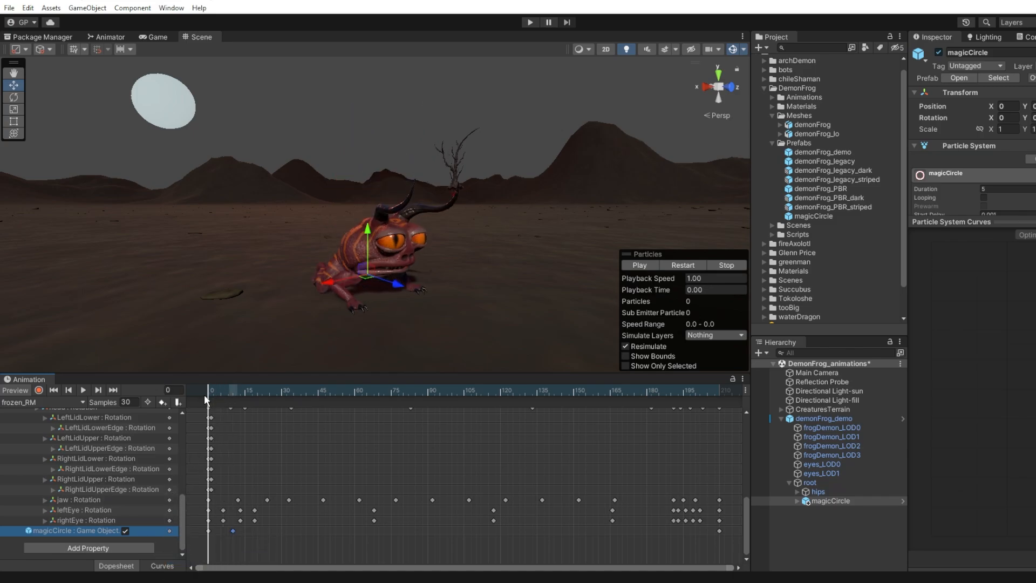
click(125, 531)
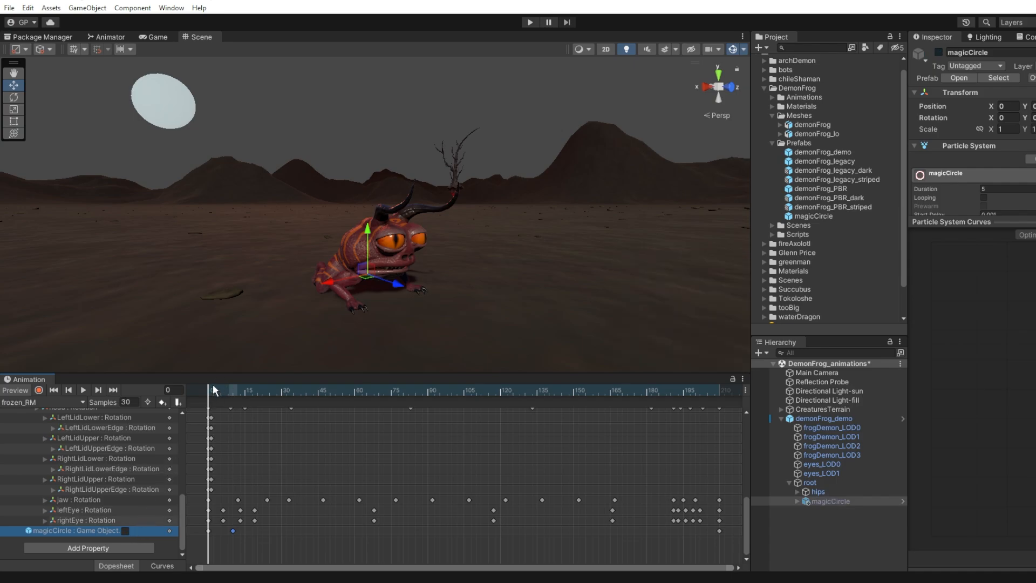
Replace magicCircle's final key at frame 210 with one that makes the object inactive
drag(206, 386, 719, 385)
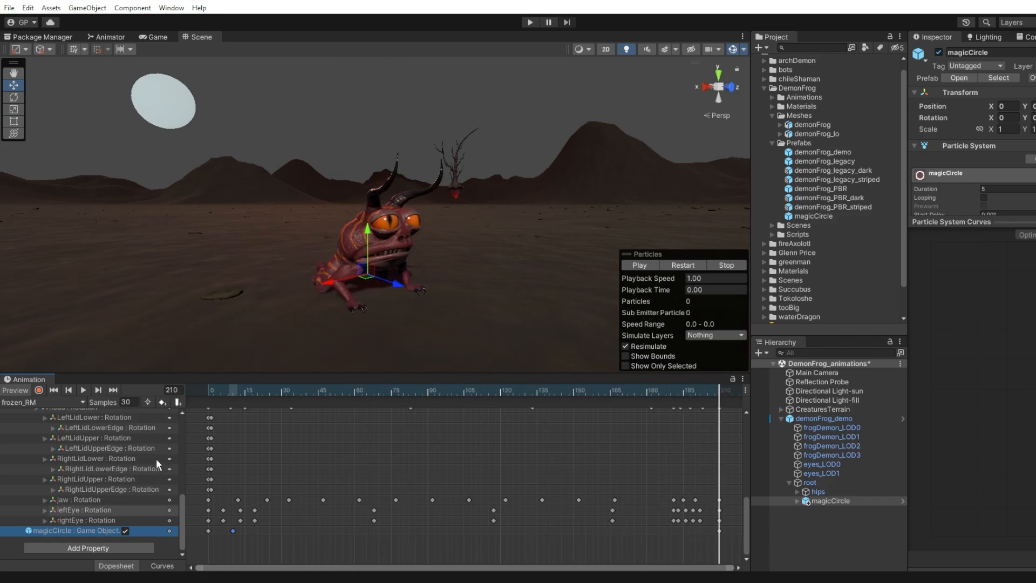
click(720, 531)
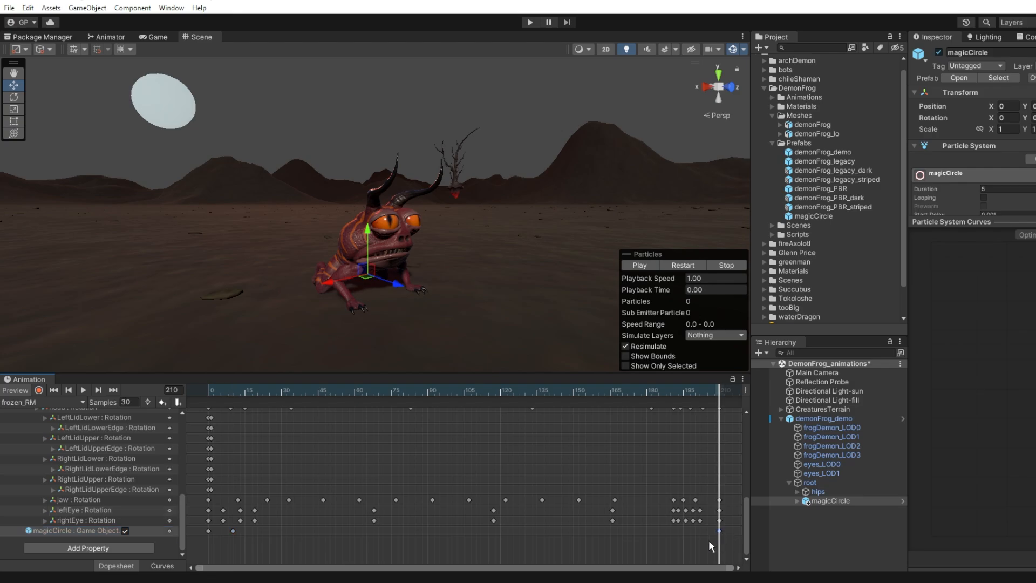
key(Delete)
click(125, 530)
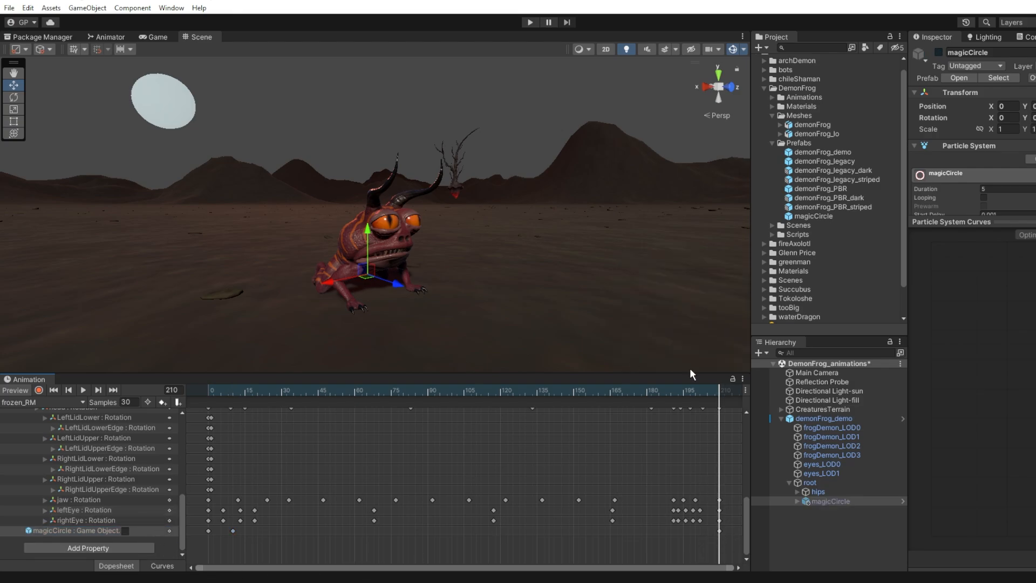
Return the clip to frame 0, enlarge the scene view, and test the scene briefly in play mode with nothing selected
drag(717, 389, 183, 475)
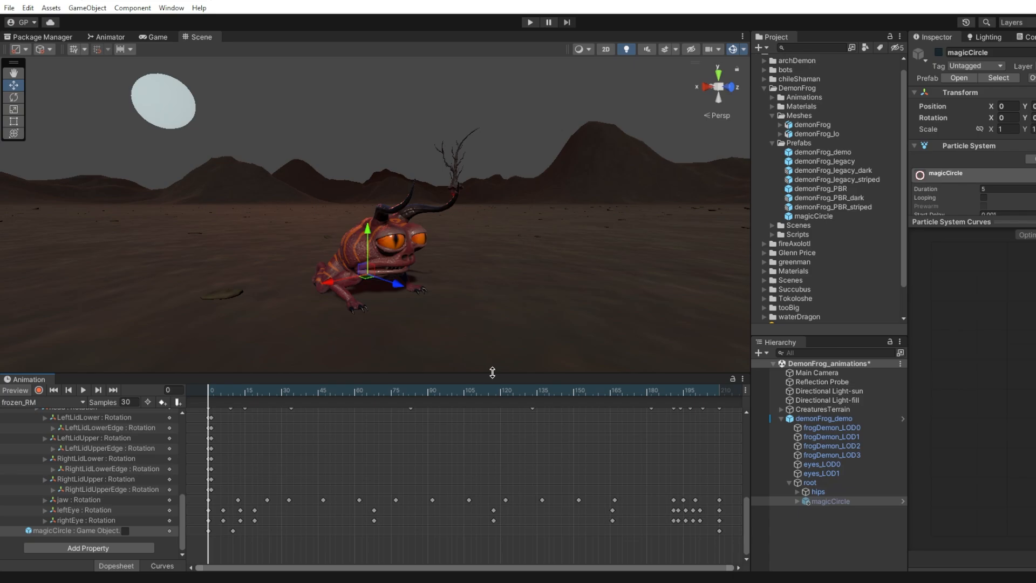
drag(492, 372, 501, 408)
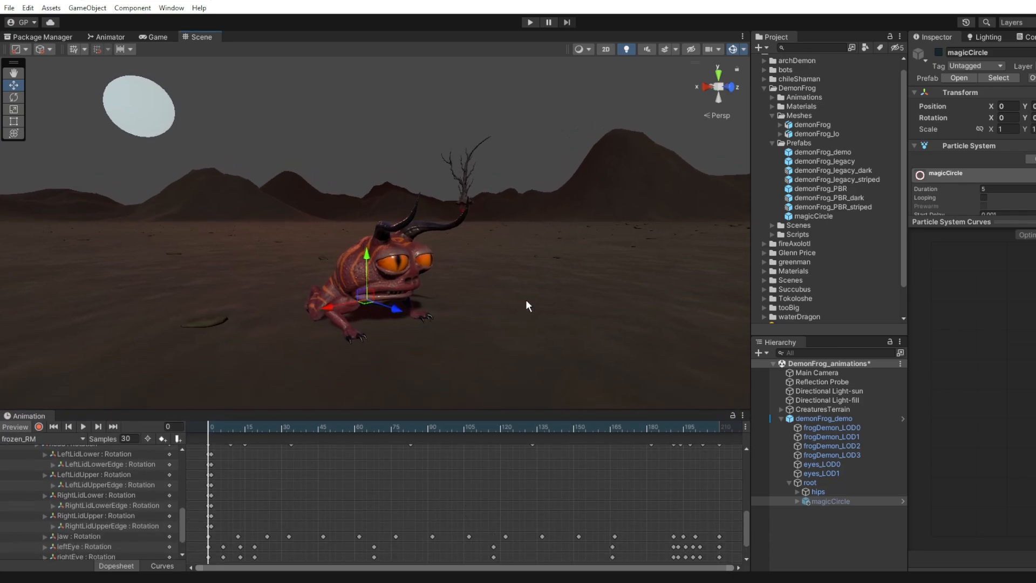
click(824, 525)
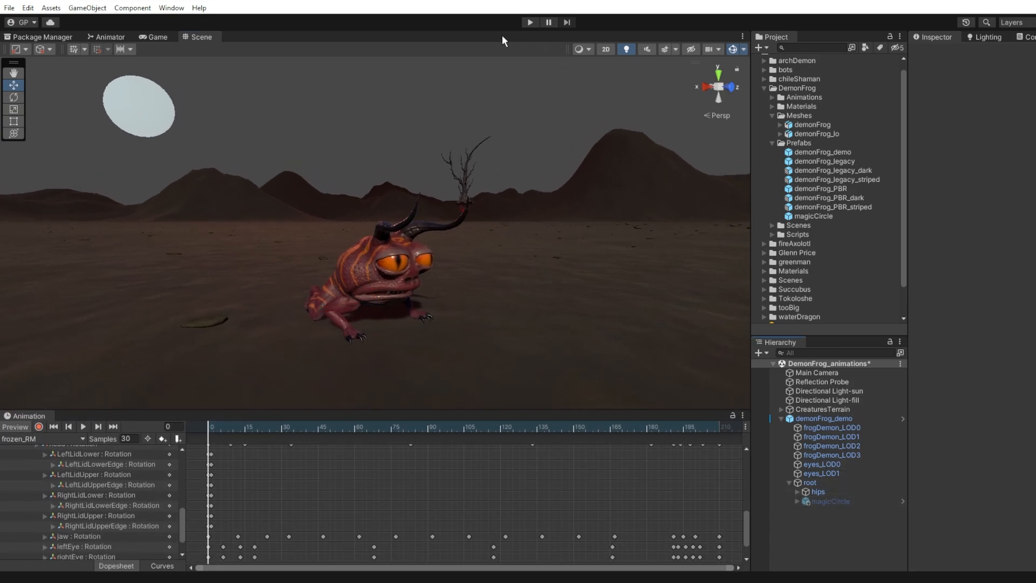
click(529, 22)
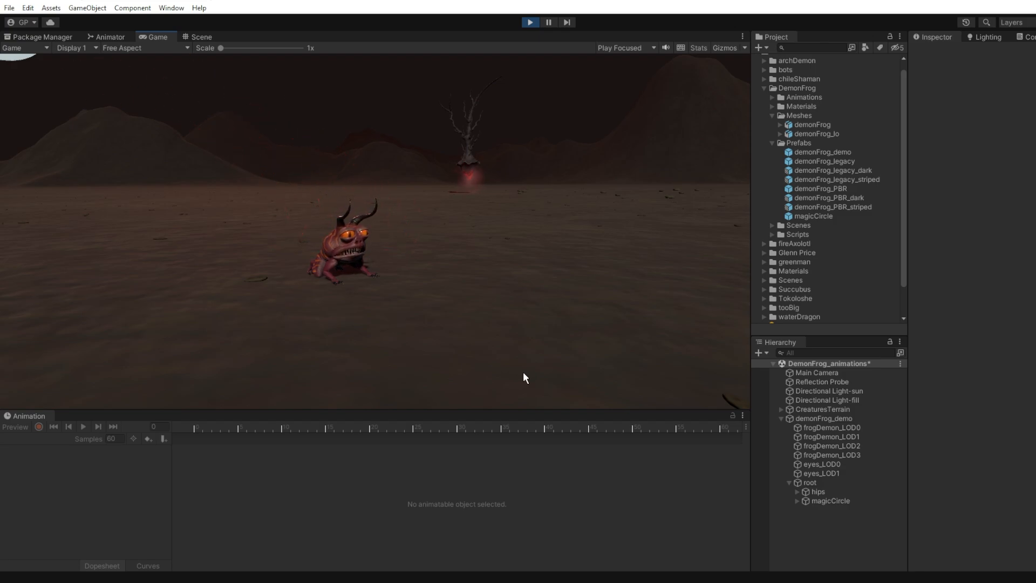
click(531, 23)
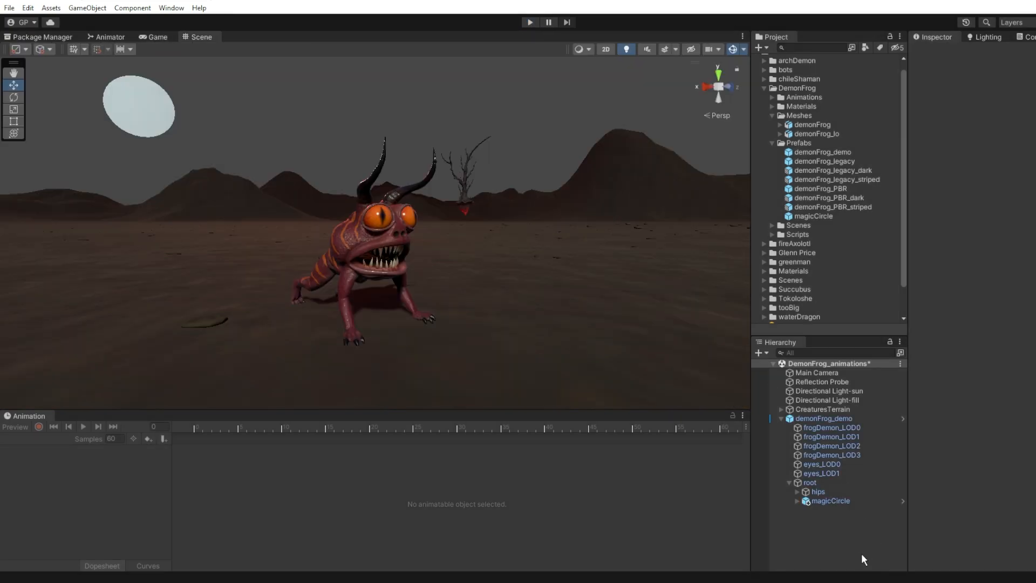
Deactivate the magicCircle object in the scene by default and select demonFrog_demo
click(827, 500)
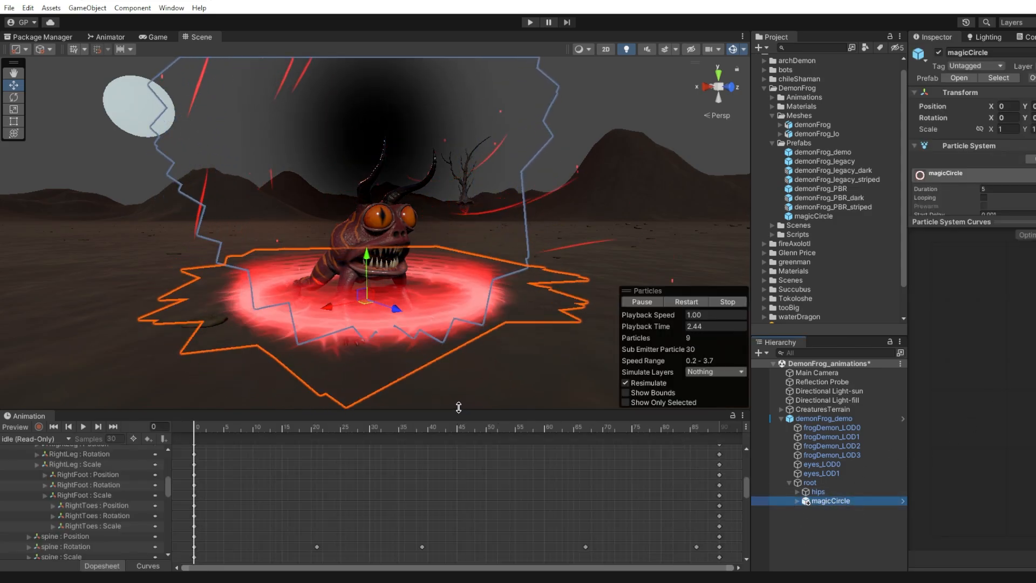
click(939, 52)
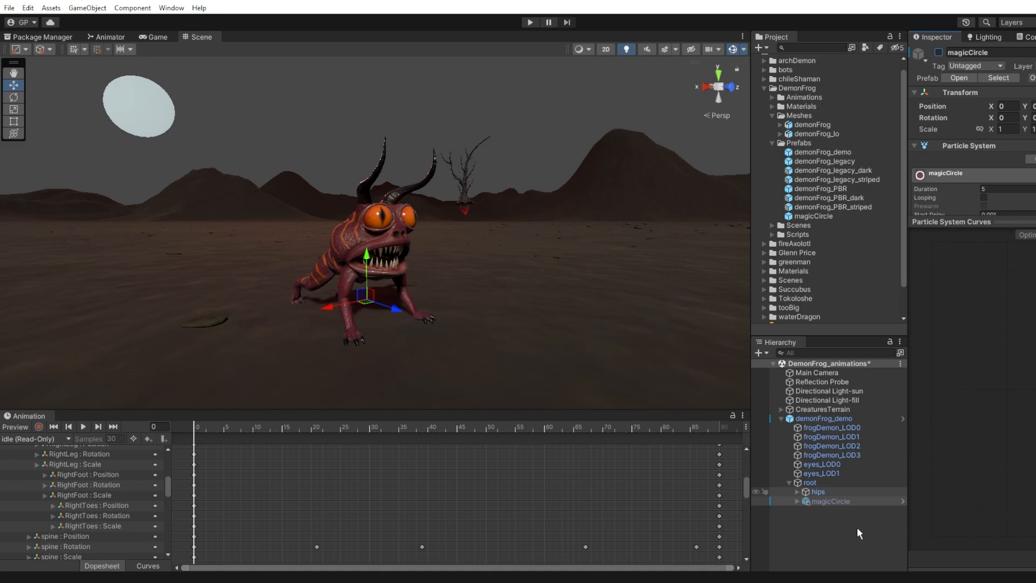
click(862, 511)
click(808, 417)
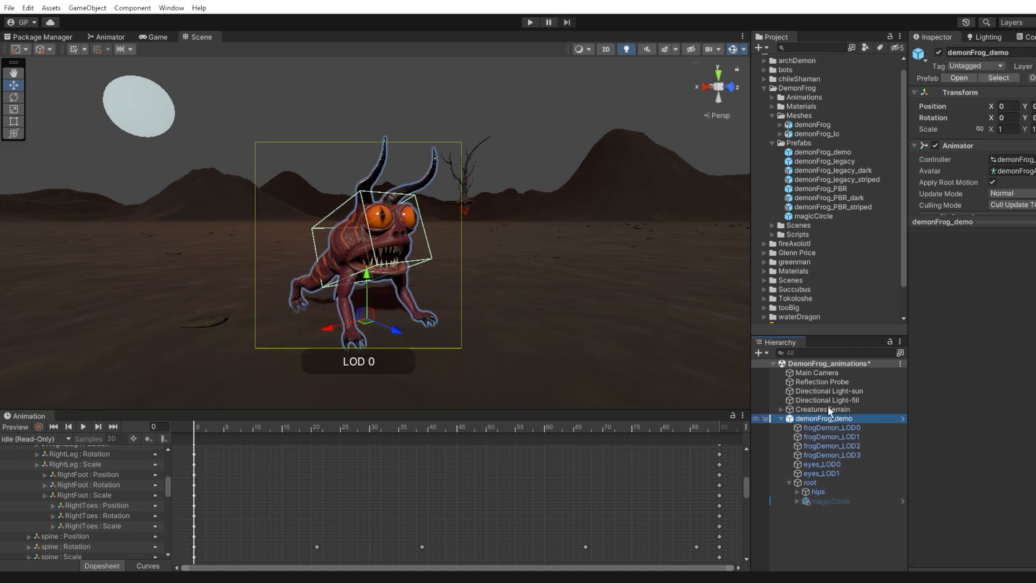
Clear the selection, run the scene to check the effect during the frozen_RM animation, and stop play mode
click(819, 549)
key(ctrl+p)
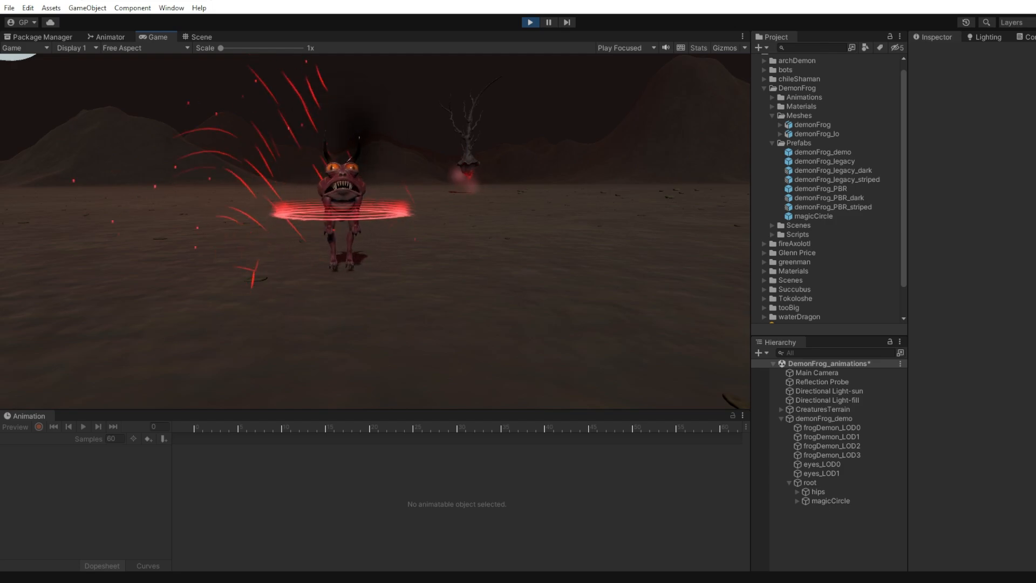
click(529, 25)
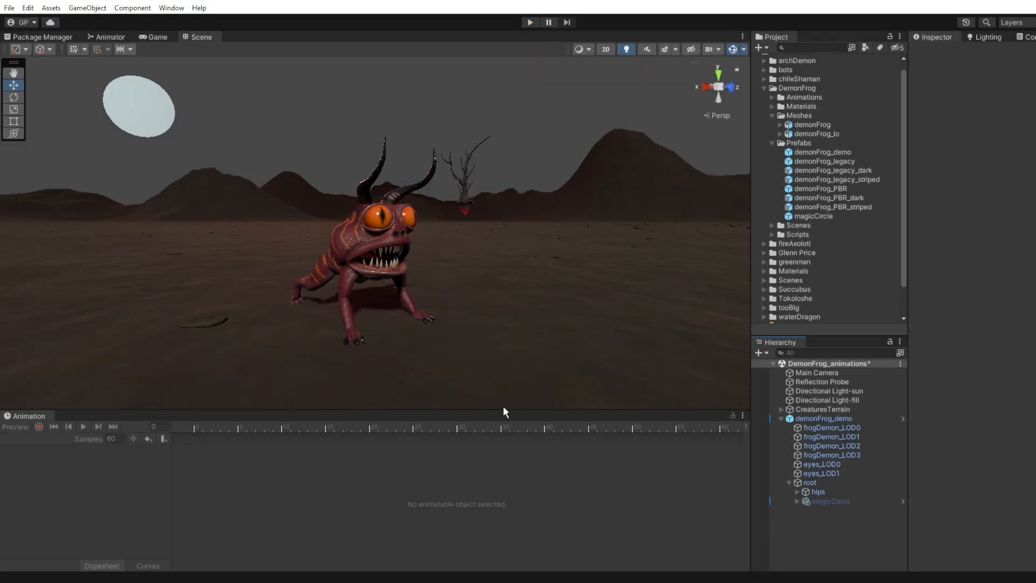
Load demonFrog_demo's frozen_RM clip in the Animation window again and enlarge its timeline area
click(827, 419)
click(27, 440)
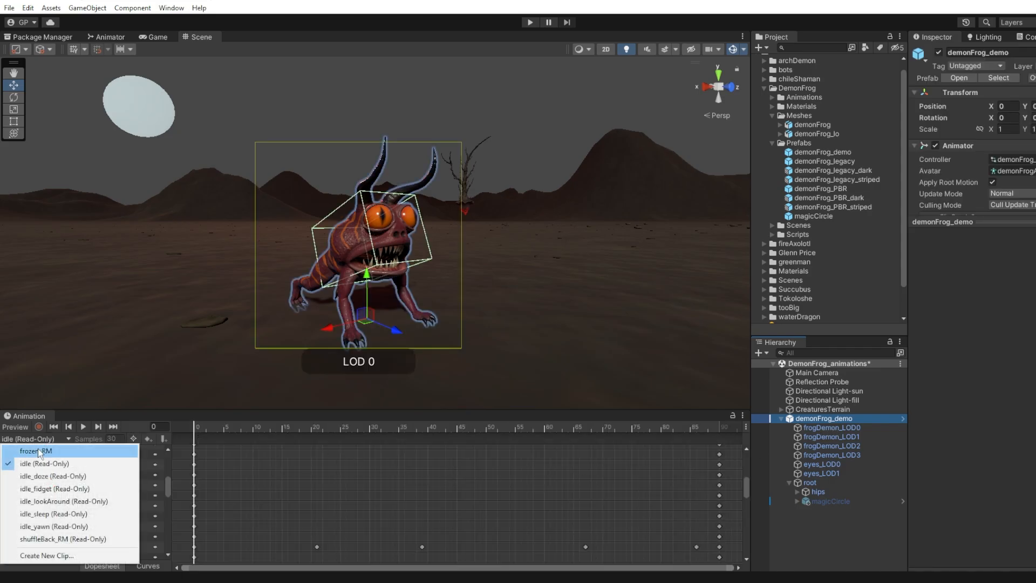
click(39, 451)
drag(296, 410, 284, 305)
Add frogDemon_LOD0's Skinned Mesh Renderer Material._Emission Color property to the frozen_RM clip and expand its colour channels
scroll(439, 272, up, 3)
alt+drag(439, 271, 528, 267)
drag(166, 445, 174, 545)
click(97, 548)
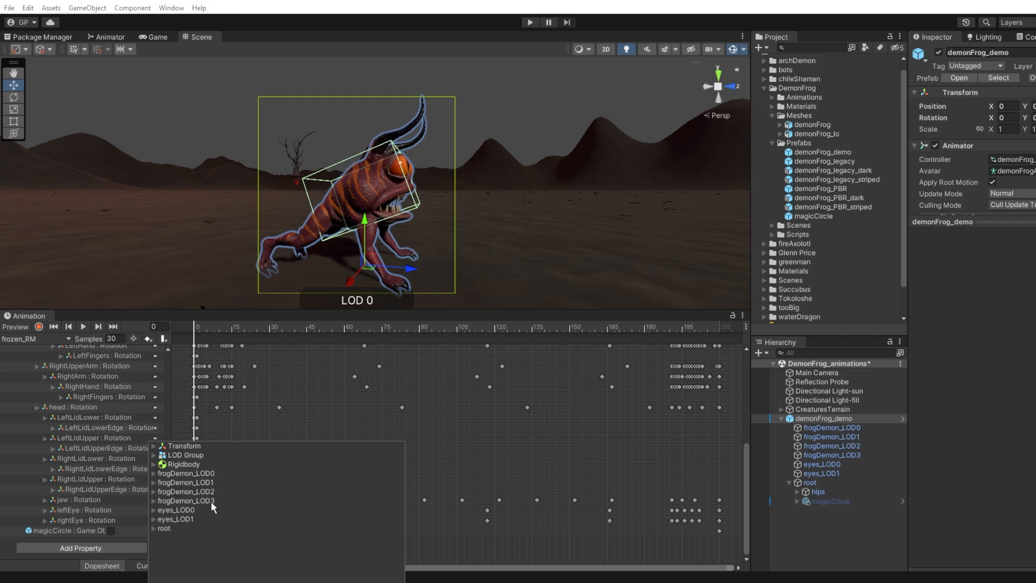
click(153, 474)
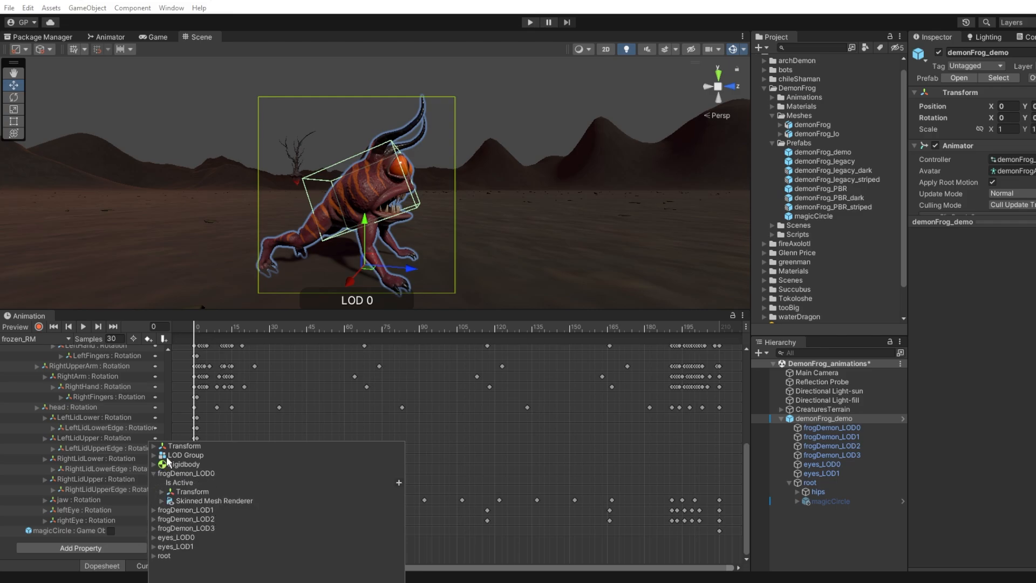
click(161, 501)
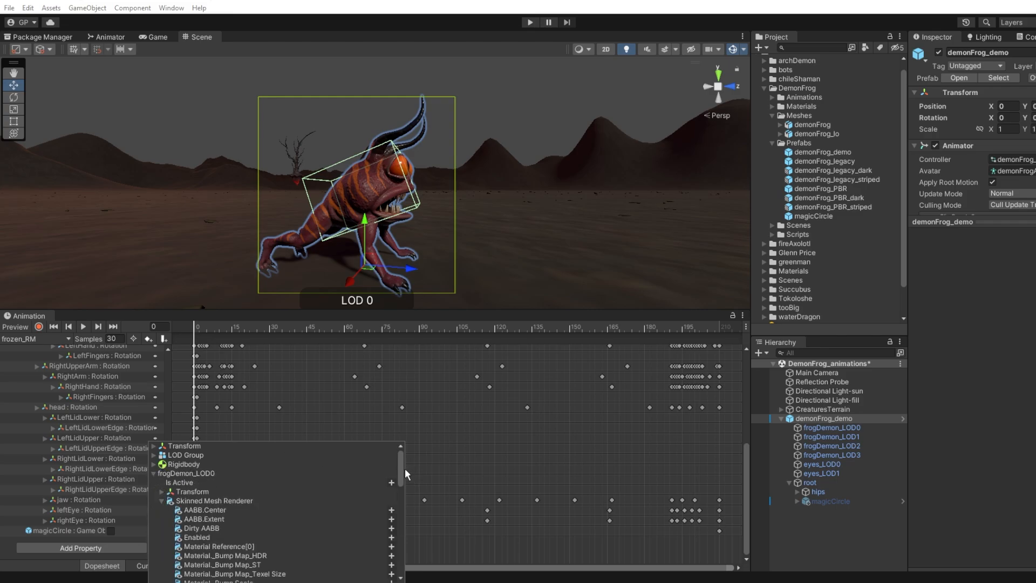
drag(401, 471, 397, 509)
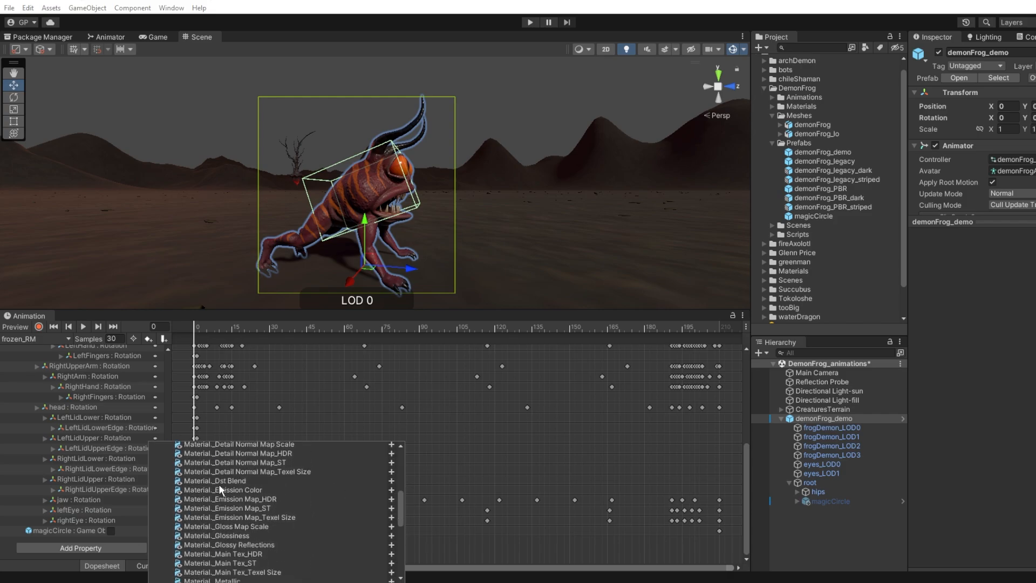
click(391, 490)
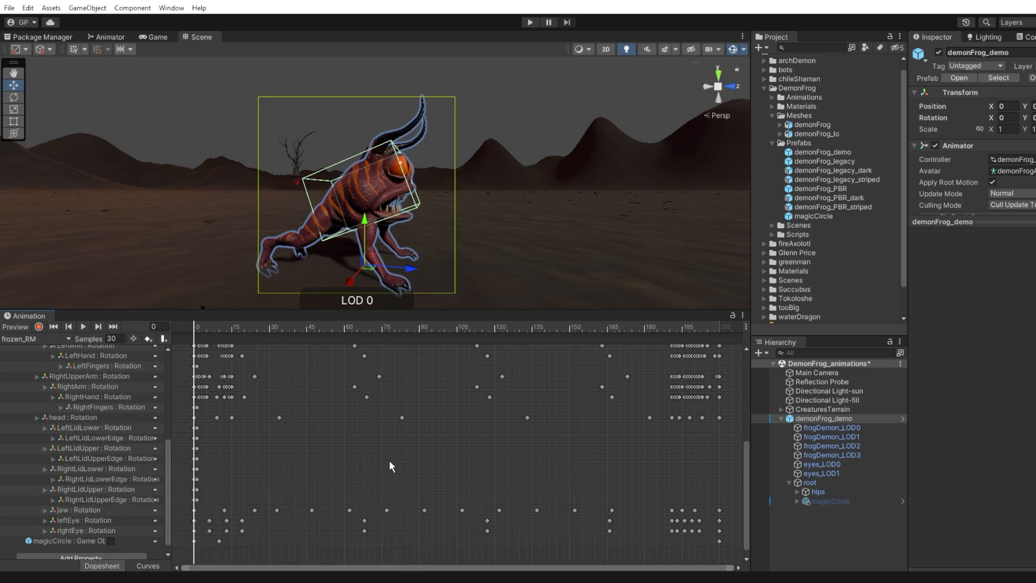
drag(168, 450, 163, 345)
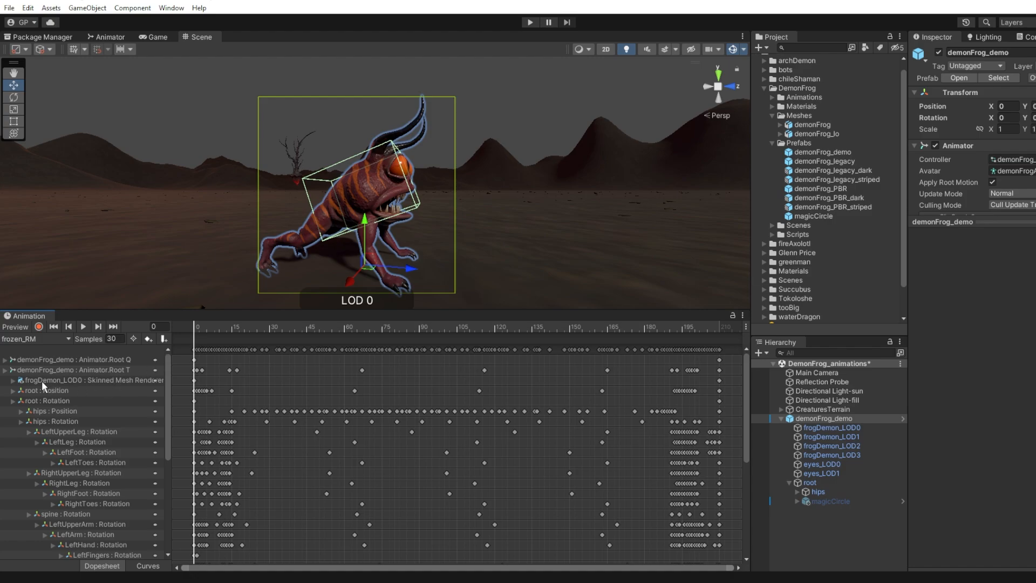
click(13, 381)
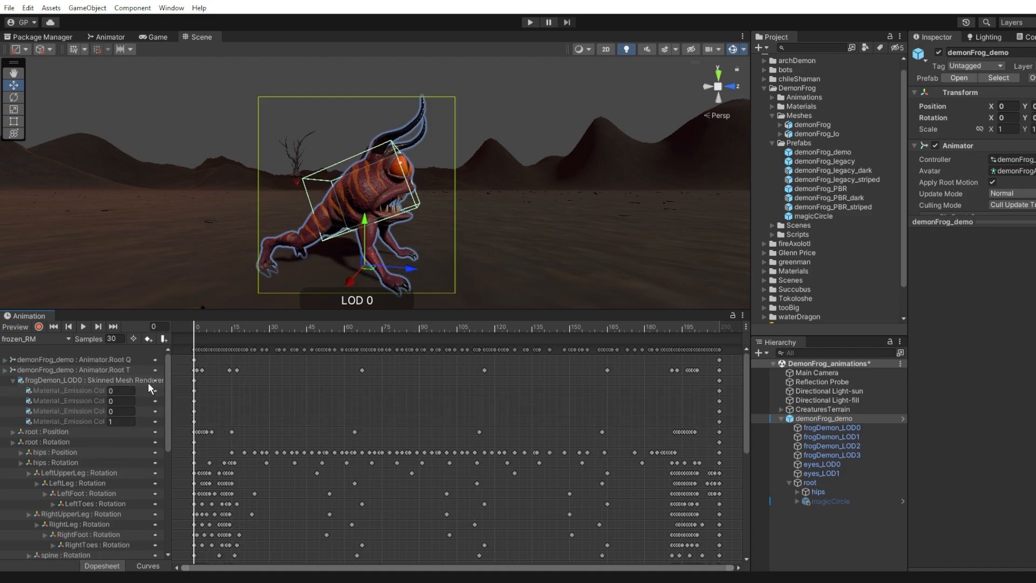
At frame 15, key frogDemon_LOD0's emission colour with red 0.5, green 1 and blue 0.5
click(217, 327)
drag(242, 327, 161, 359)
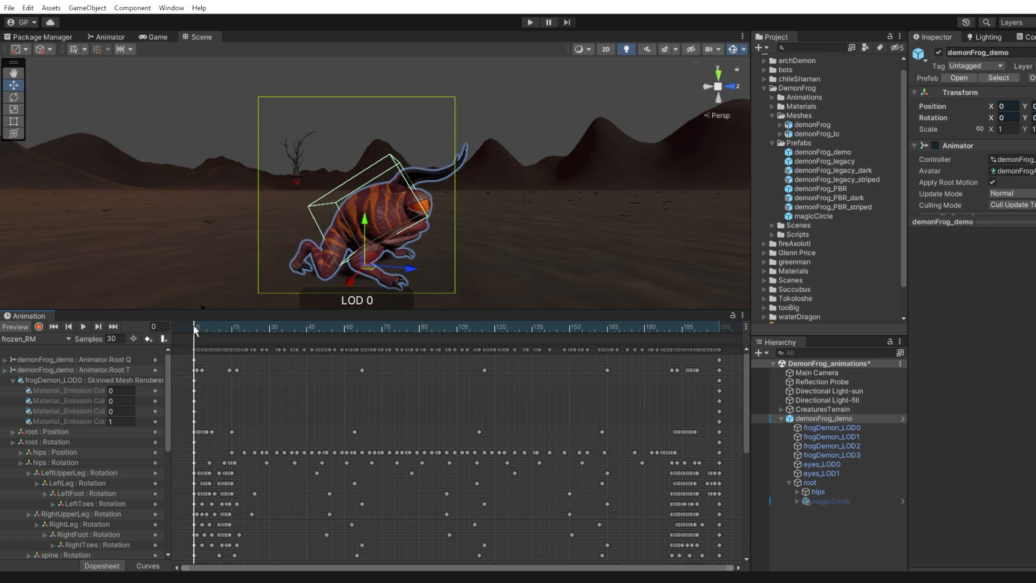
drag(193, 325, 231, 345)
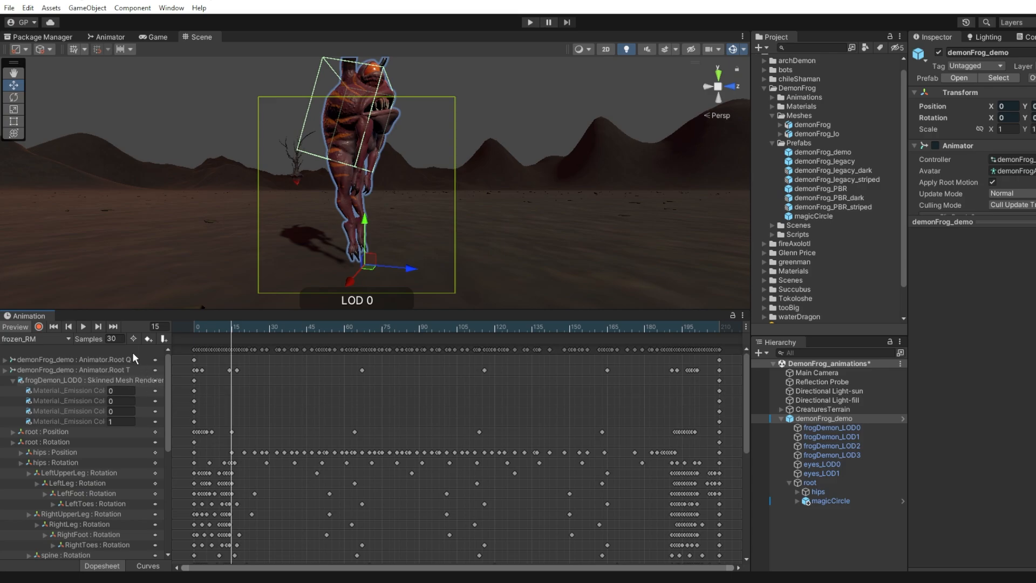
drag(169, 387, 189, 387)
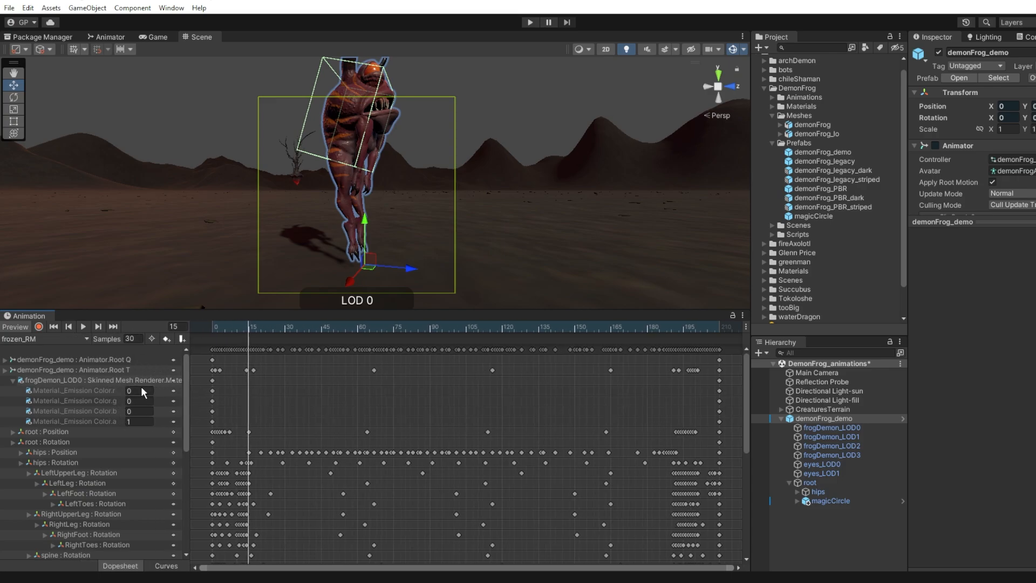
click(141, 391)
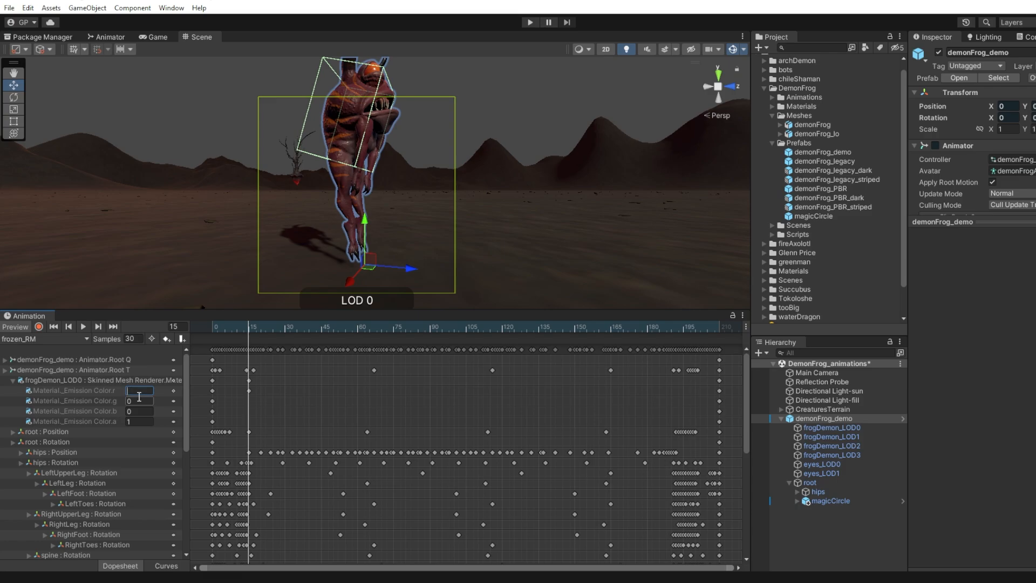
text(1)
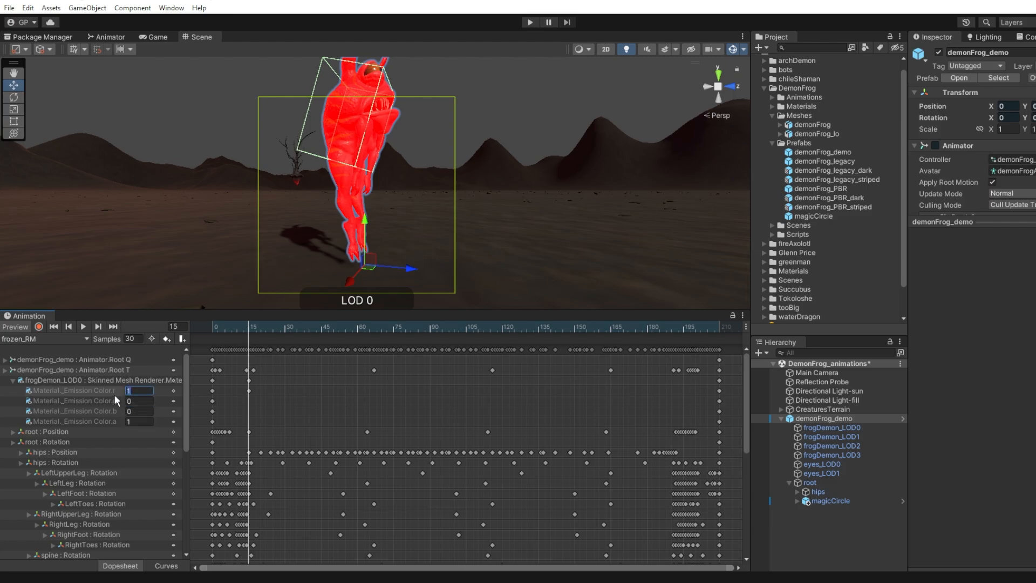
text(0.5)
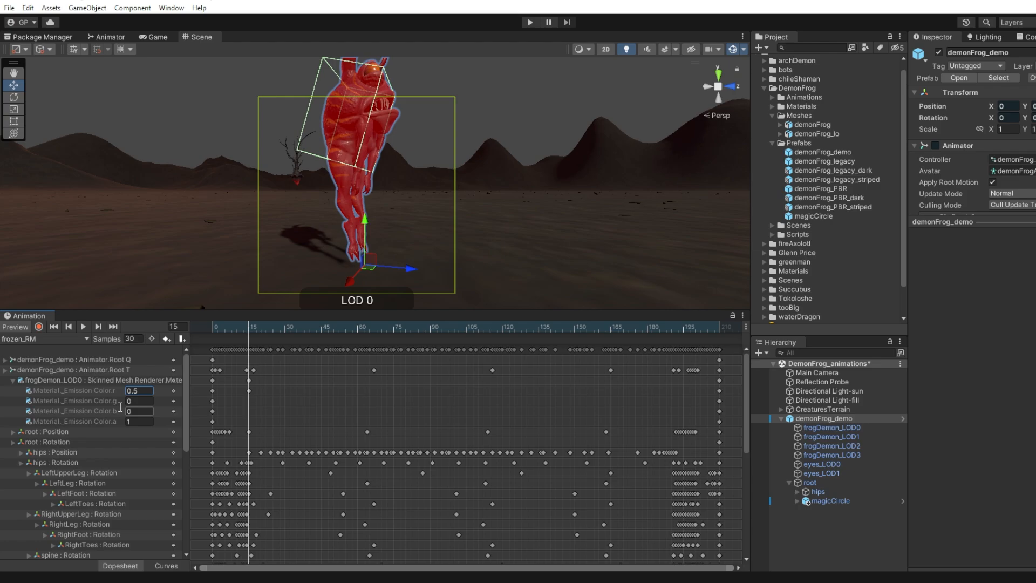
click(139, 399)
text(1)
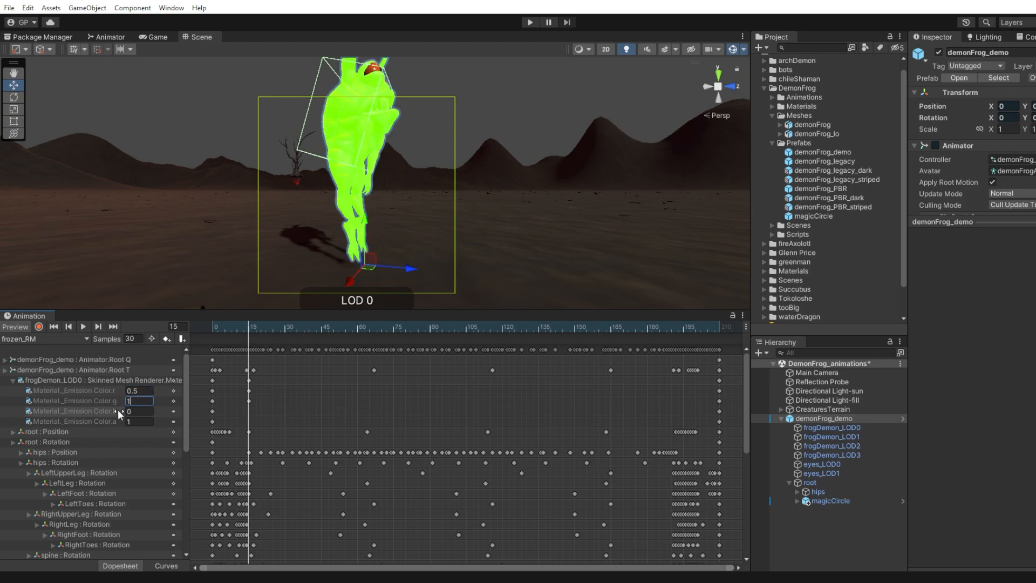
key(Tab)
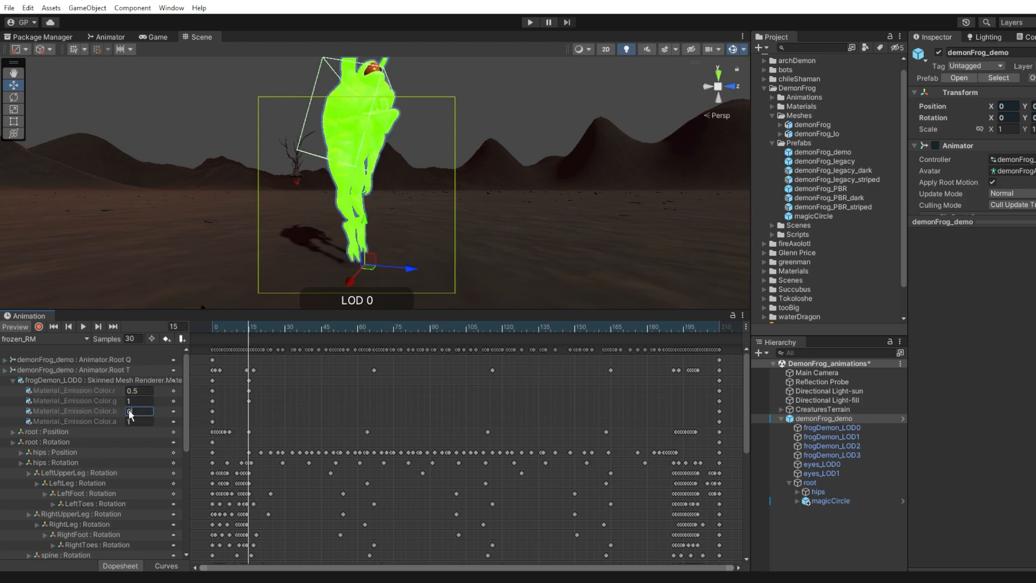
text(.5)
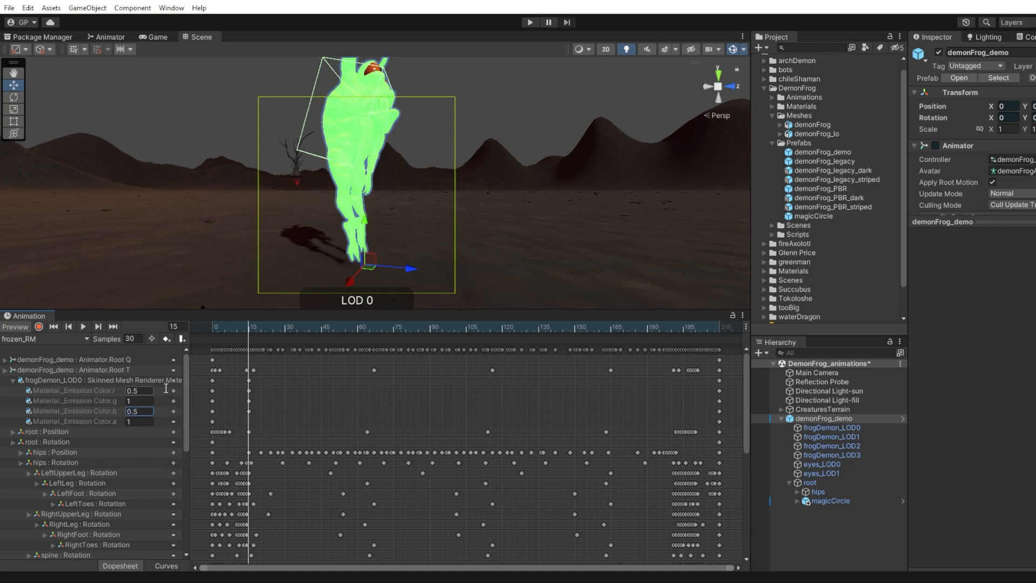
Preview the glow from frame 0 to frame 15 and try keying only the blue emission channel at 0.5 on frame 165
drag(247, 326, 175, 388)
click(250, 410)
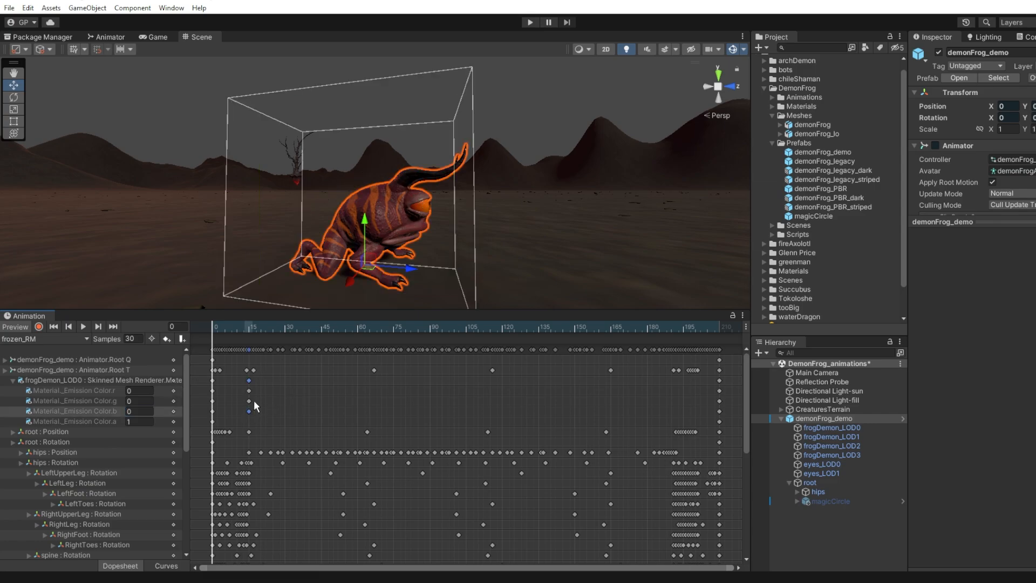
drag(216, 325, 250, 327)
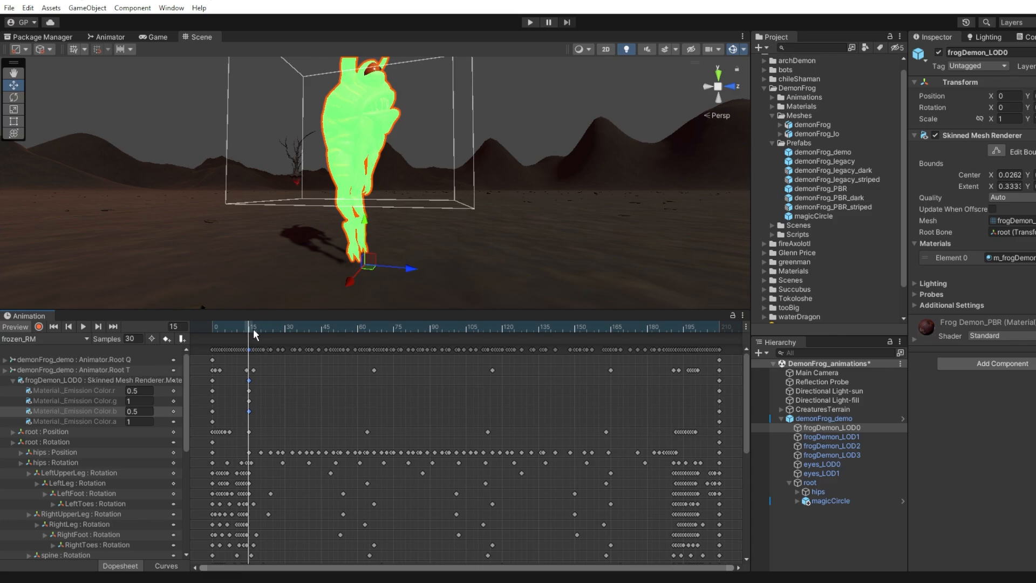
mouse_move(251, 328)
mouse_down()
mouse_move(274, 328)
mouse_move(250, 330)
mouse_up()
drag(250, 332, 610, 341)
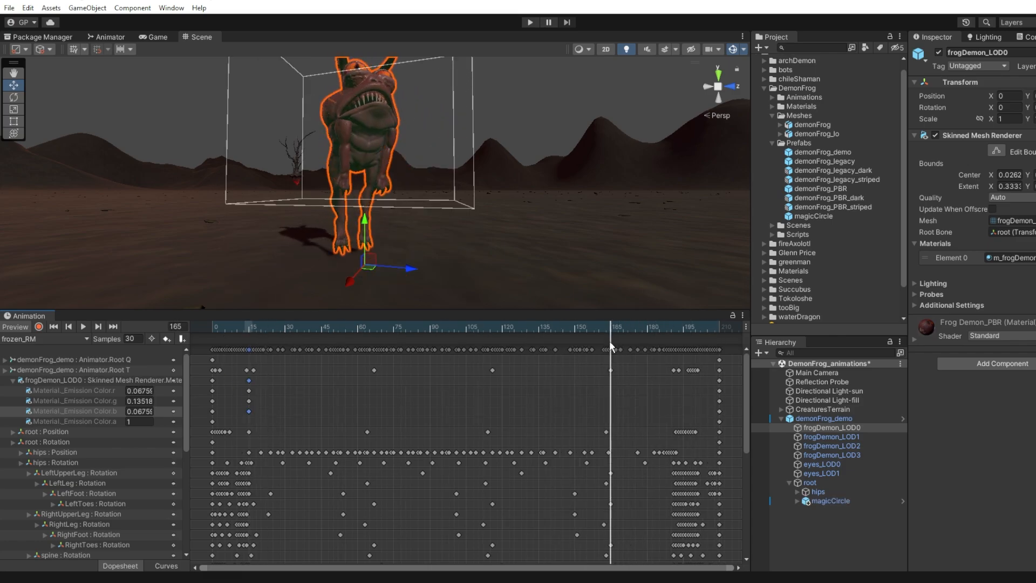
text(0.5)
key(Return)
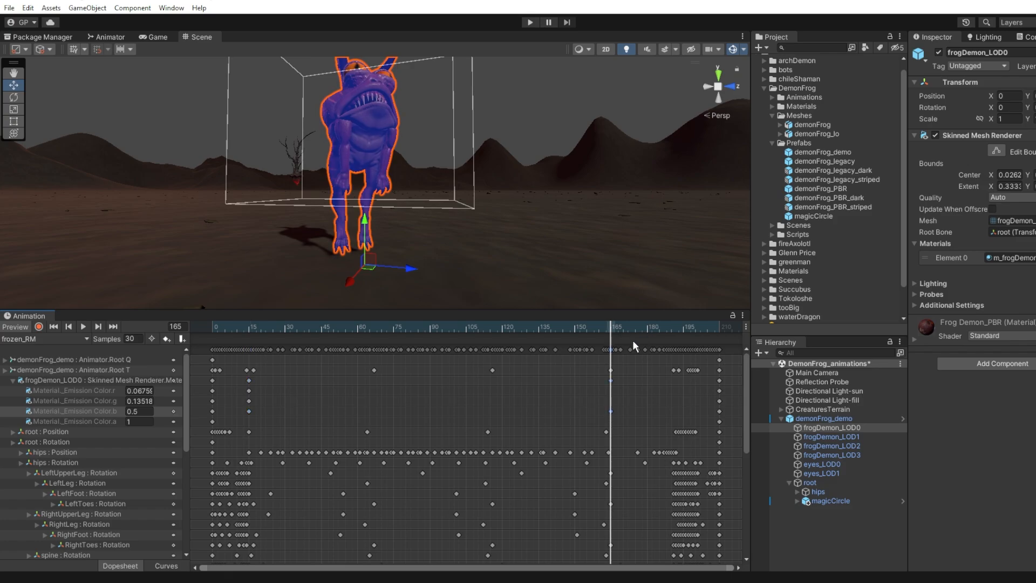
Copy frogDemon_LOD0's red, green and blue emission keys from frame 15 to frame 165
drag(604, 326, 610, 360)
click(94, 386)
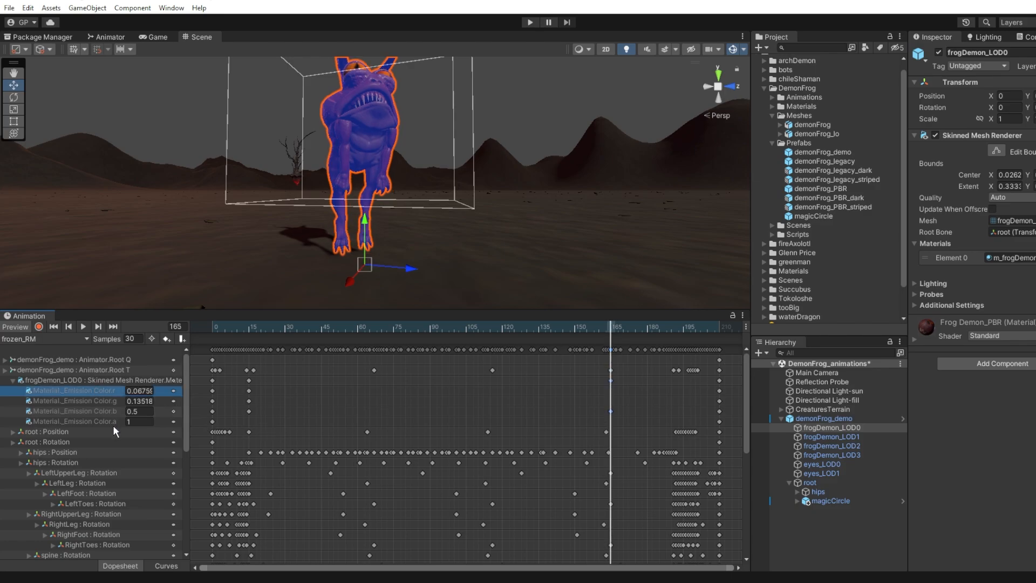
shift+click(113, 422)
drag(610, 325, 258, 359)
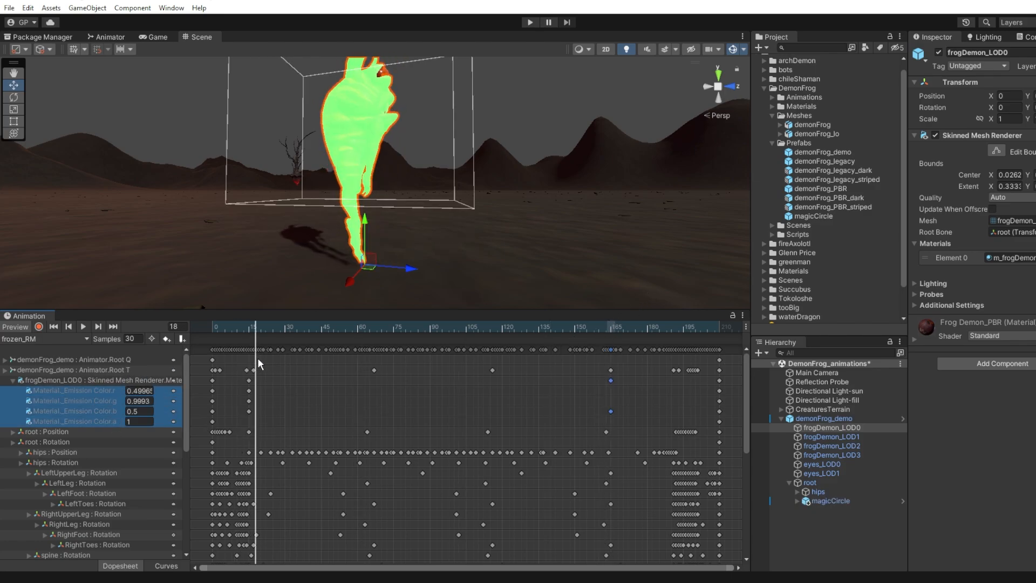
click(243, 391)
drag(265, 423, 268, 406)
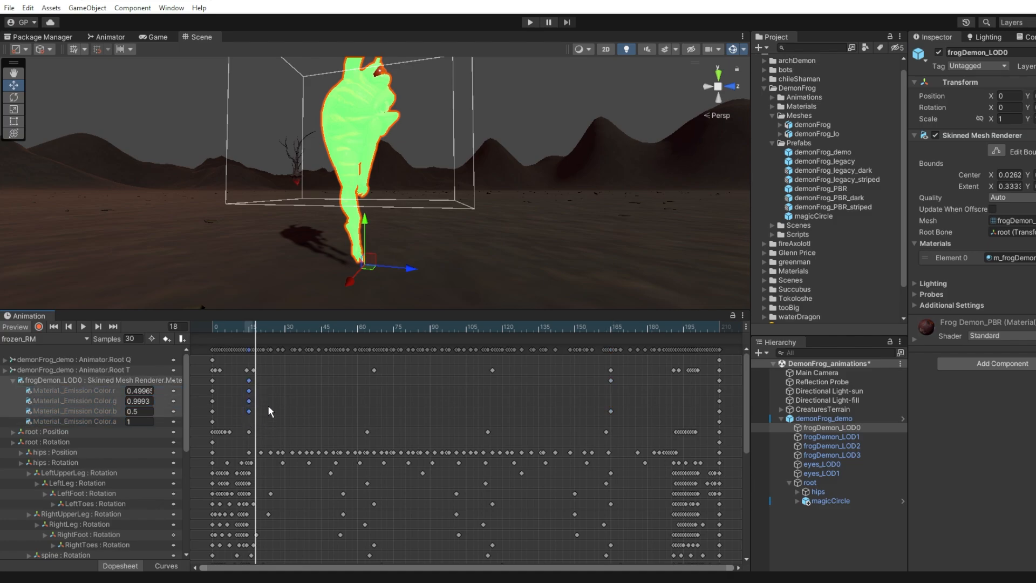
drag(267, 329, 249, 331)
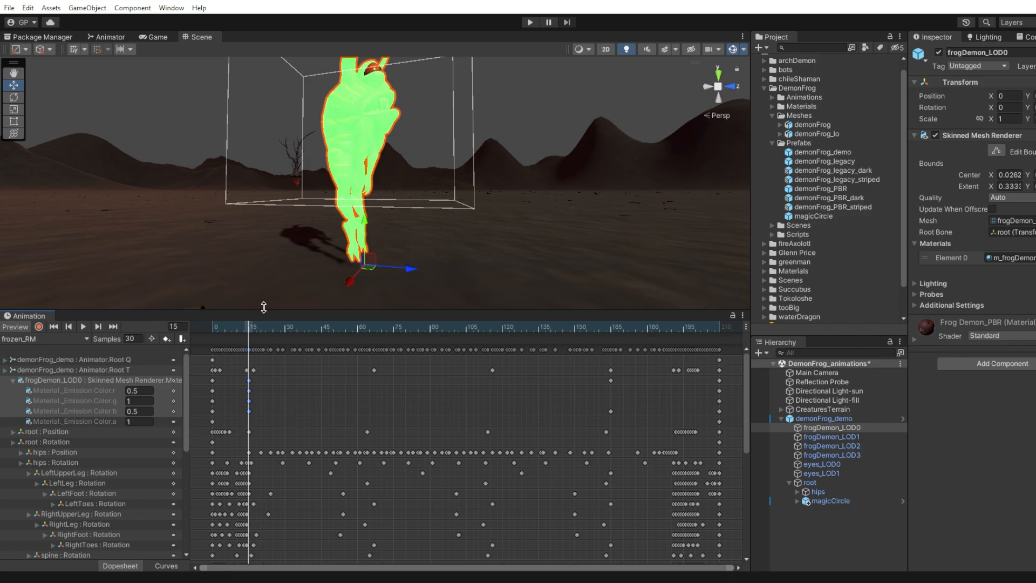
drag(252, 329, 613, 334)
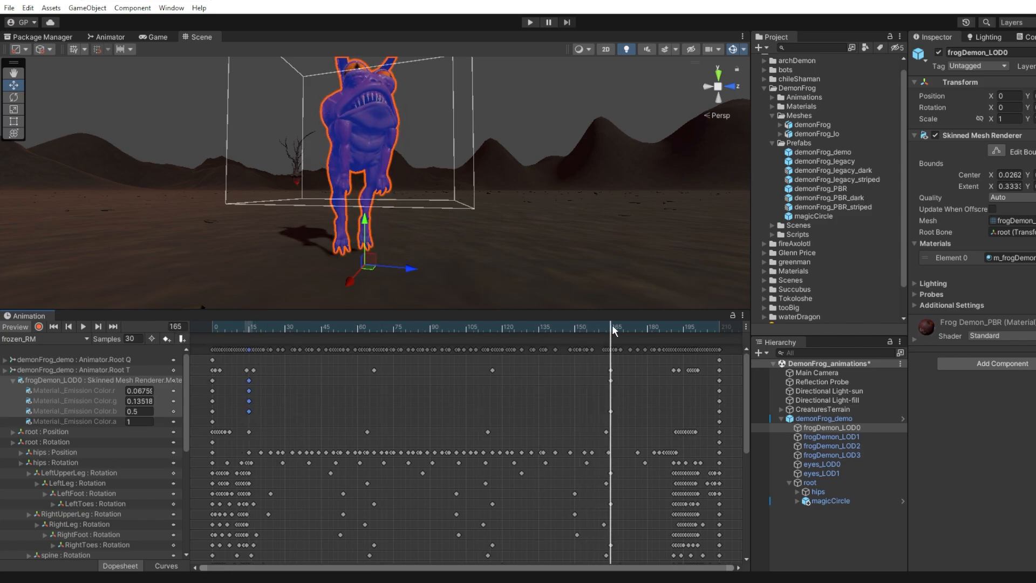
key(ctrl+v)
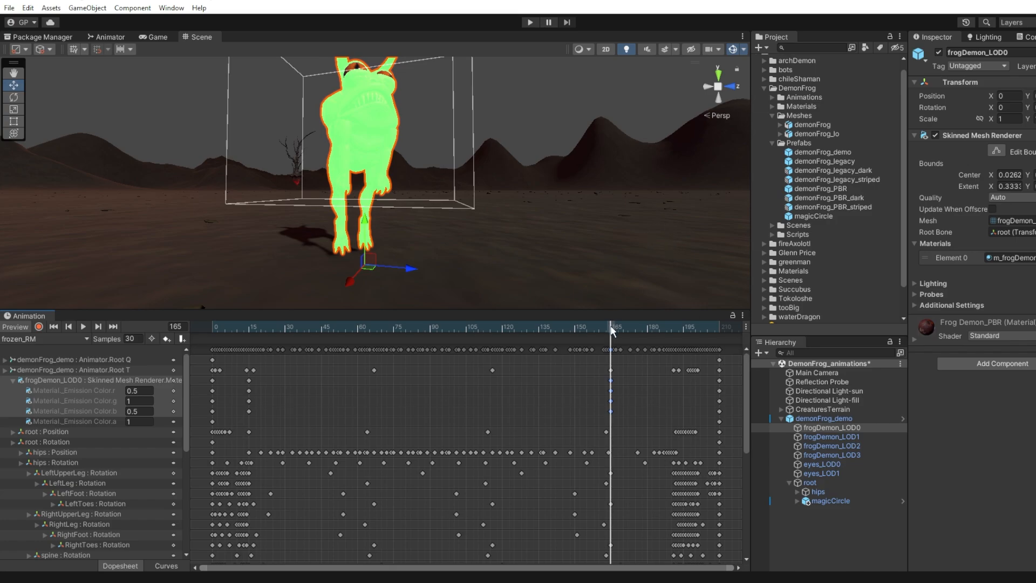
Return to frame 0, add frogDemon_LOD1's Material._Emission Color property to the clip, and expand its channels
drag(614, 330, 199, 438)
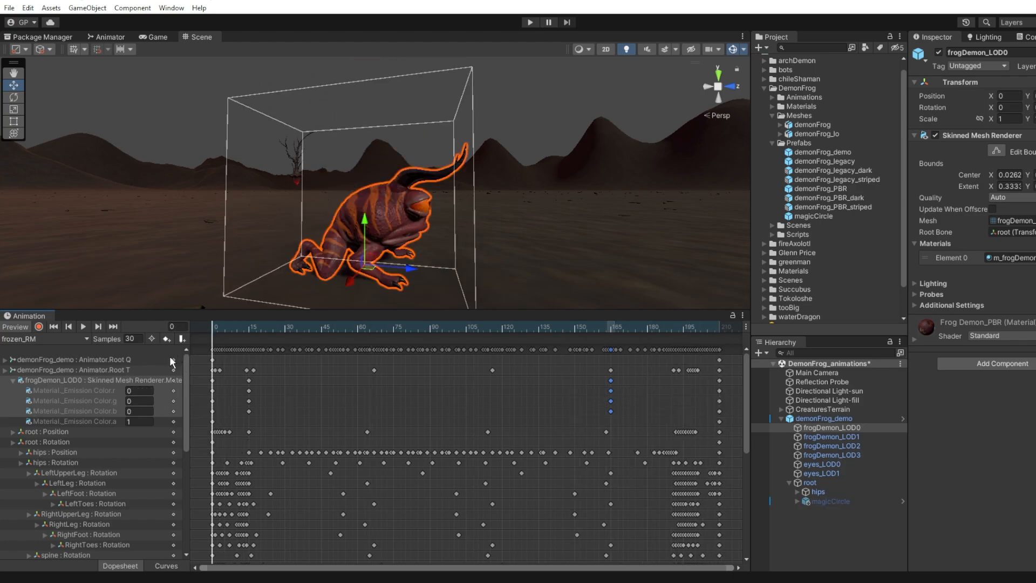
drag(185, 365, 194, 515)
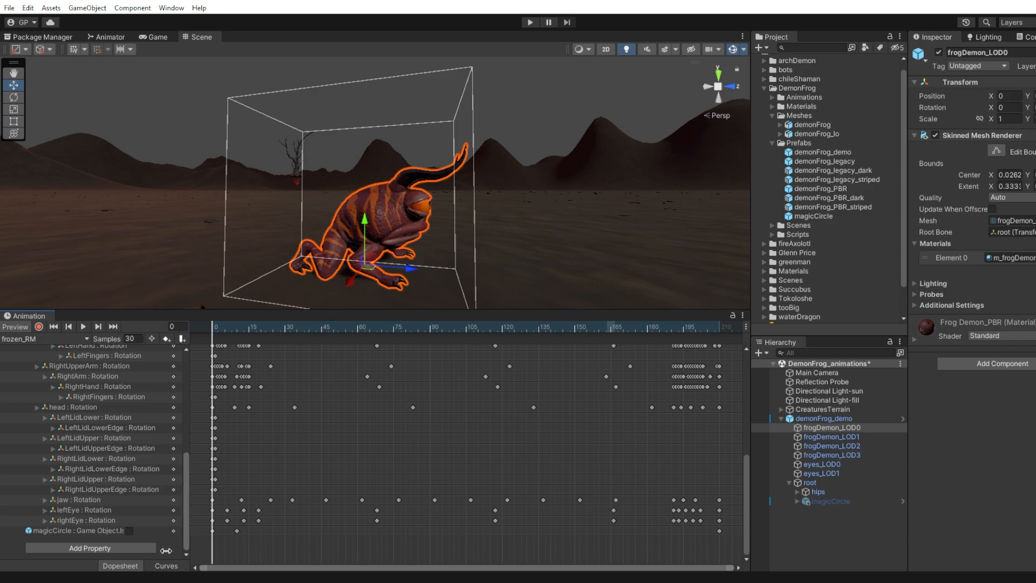
click(112, 548)
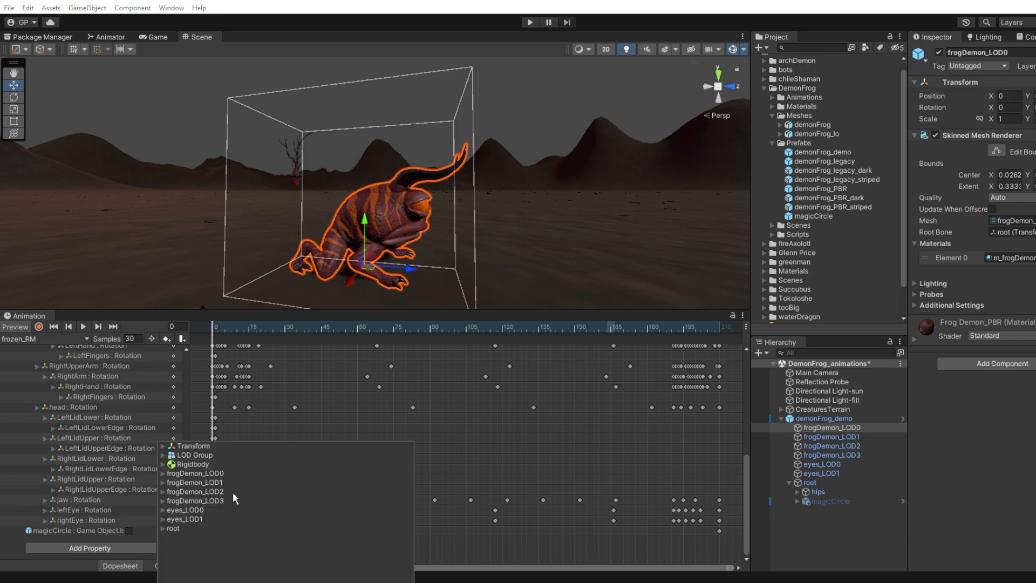
click(164, 483)
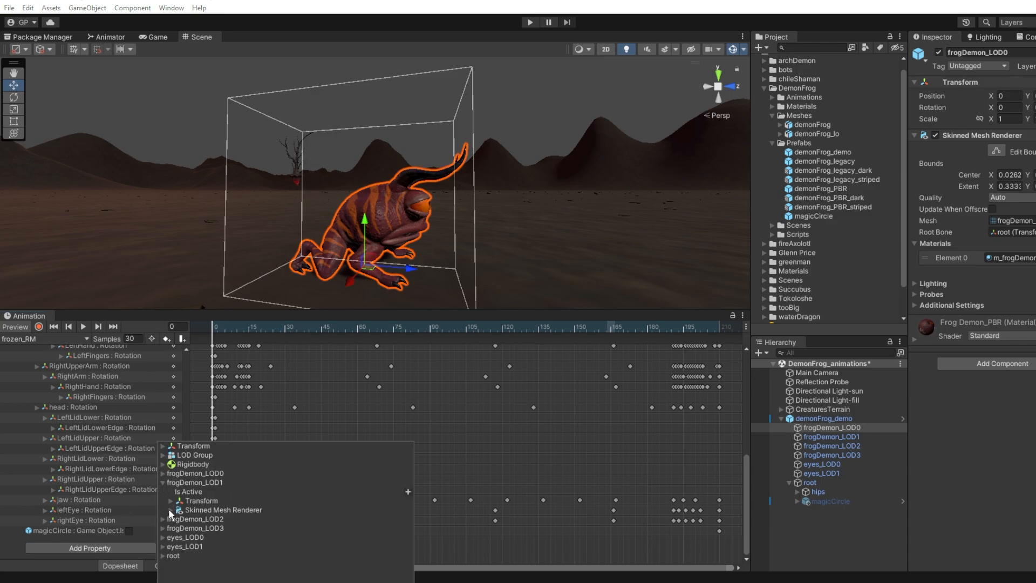
click(171, 511)
drag(410, 478, 406, 502)
click(267, 533)
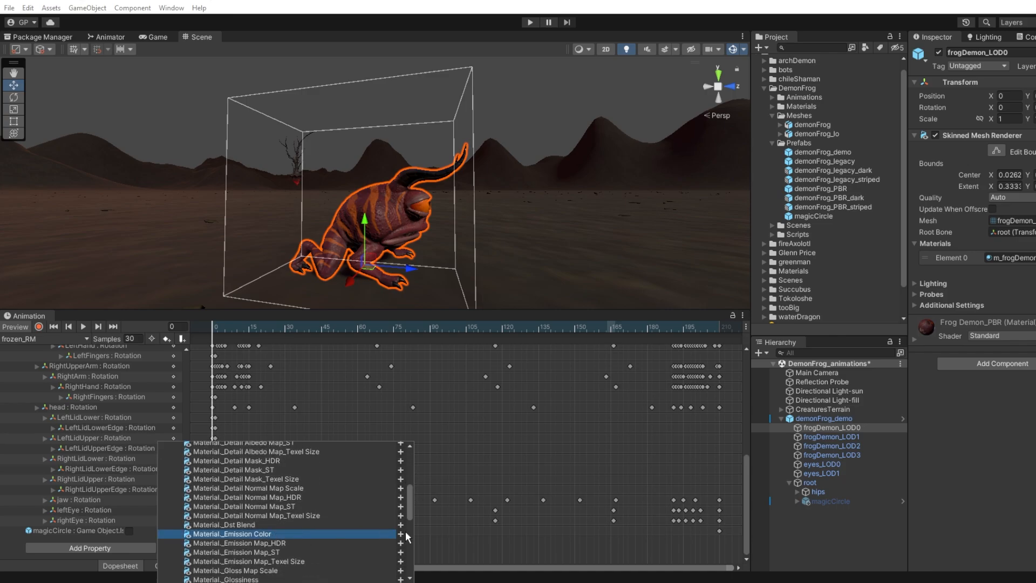
click(400, 533)
scroll(180, 426, up, 10)
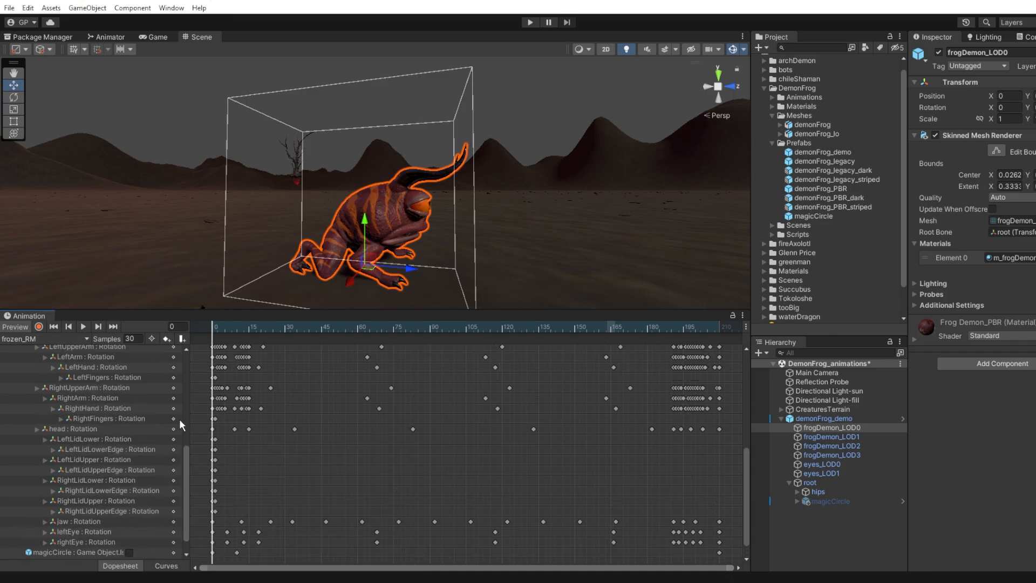
click(13, 431)
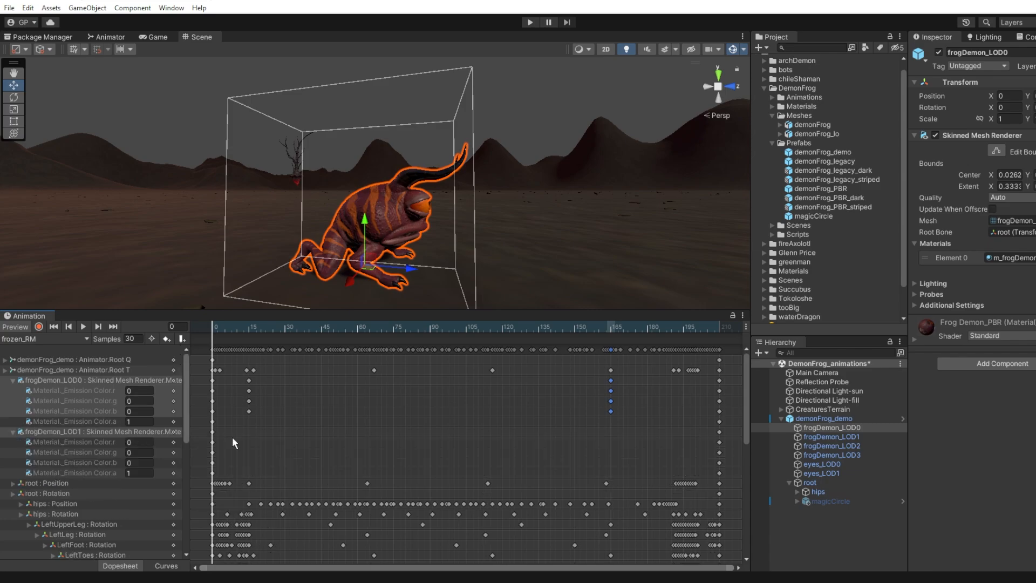
Copy all of frogDemon_LOD0's emission colour keys to frogDemon_LOD1's channels from frame 0, and collapse both property groups
click(94, 389)
shift+click(107, 423)
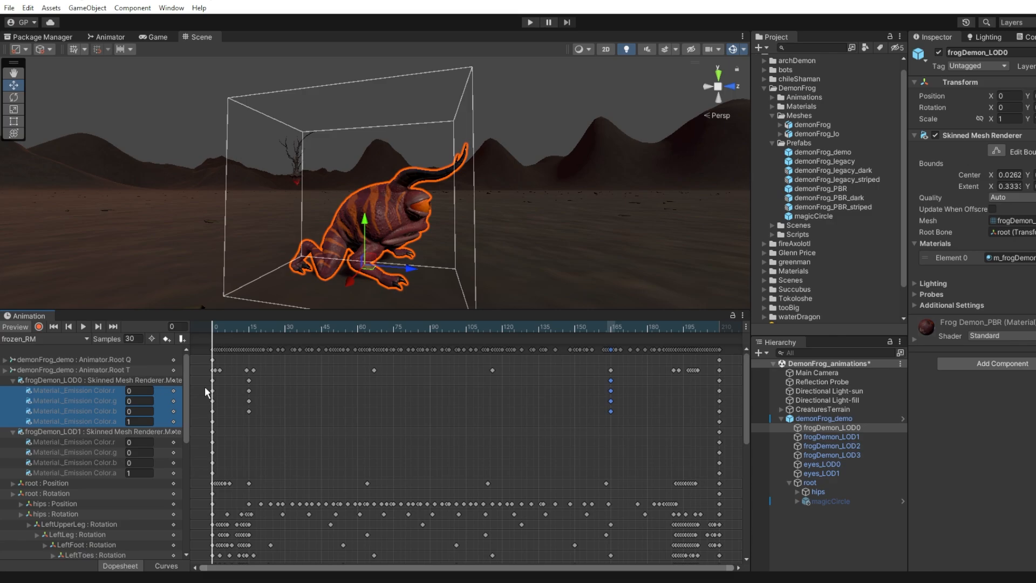
drag(205, 389, 721, 423)
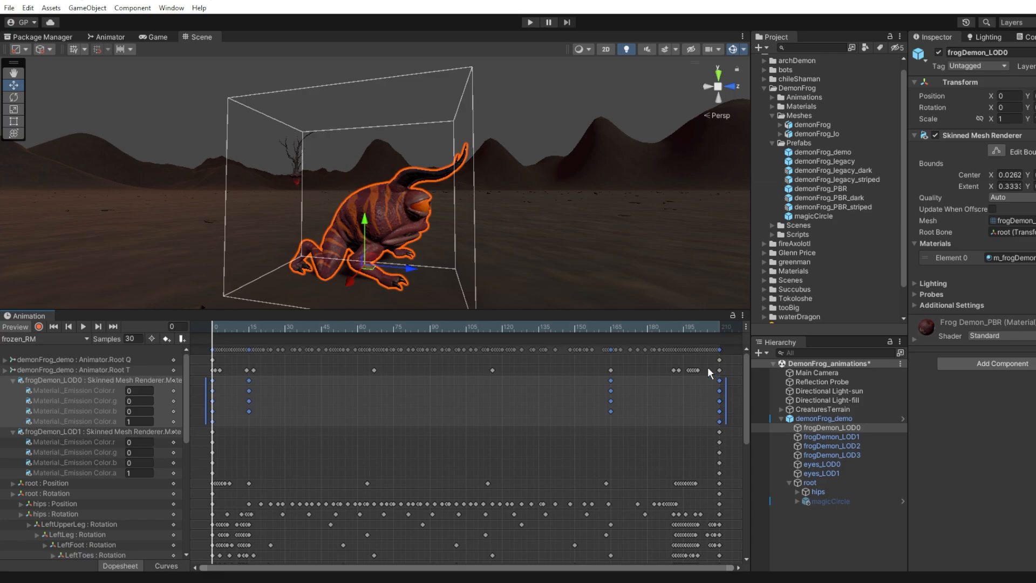
click(110, 442)
shift+click(117, 471)
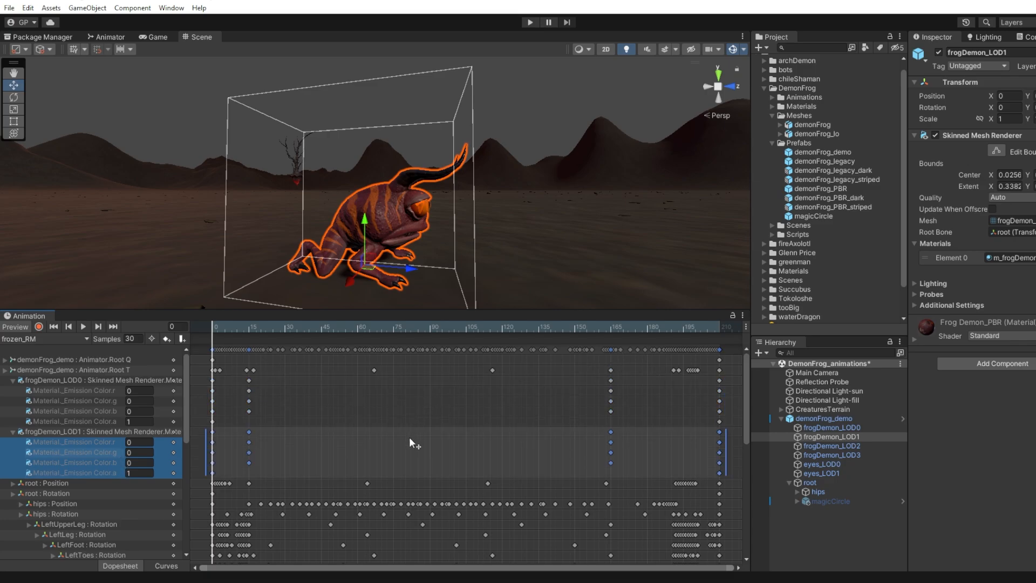
drag(213, 324, 215, 359)
click(13, 432)
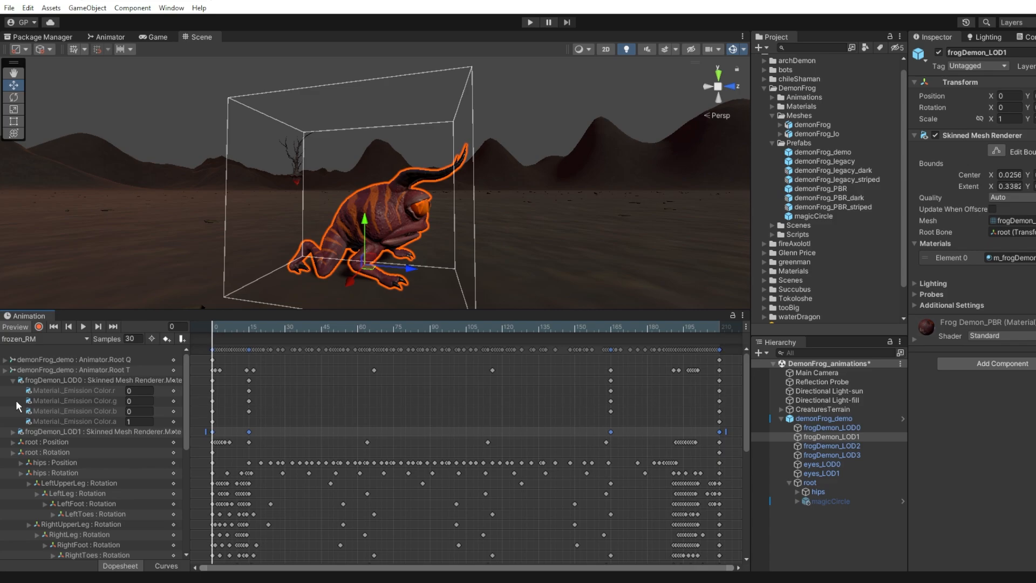
click(13, 380)
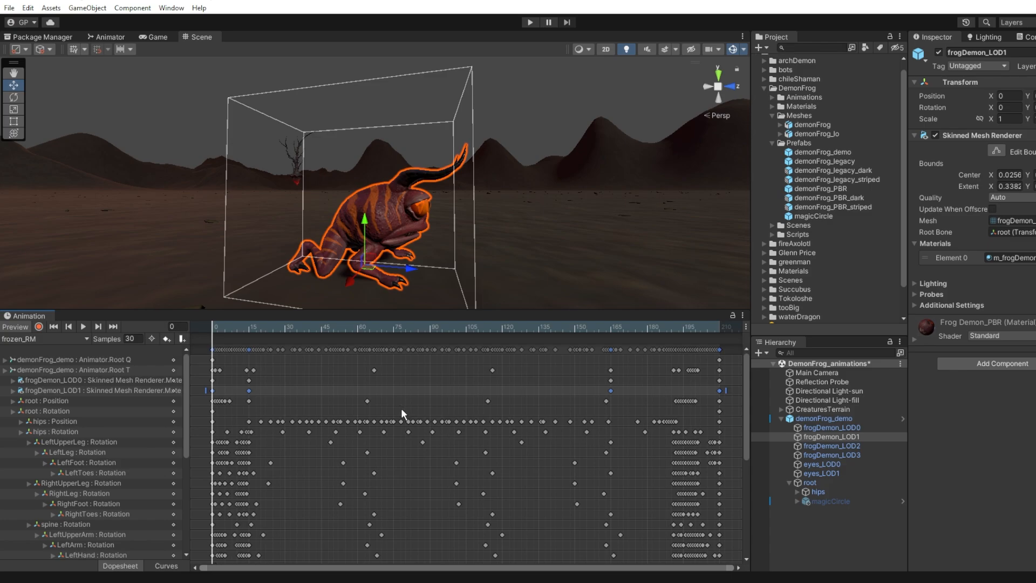
Add eyes_LOD0's Material._Emission Color property to the clip and expand its channels
drag(218, 324, 265, 378)
drag(184, 386, 194, 524)
click(81, 548)
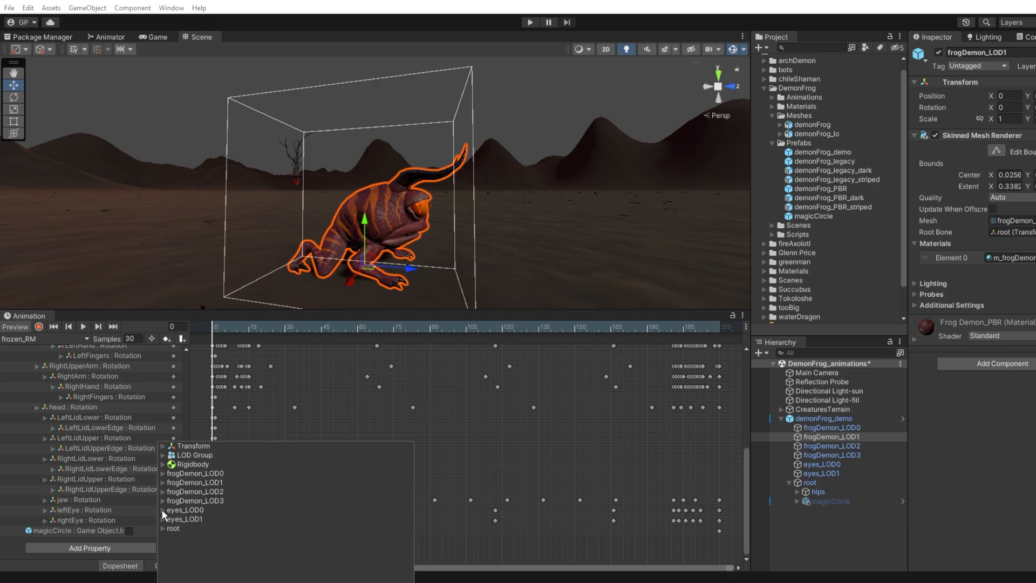
click(163, 510)
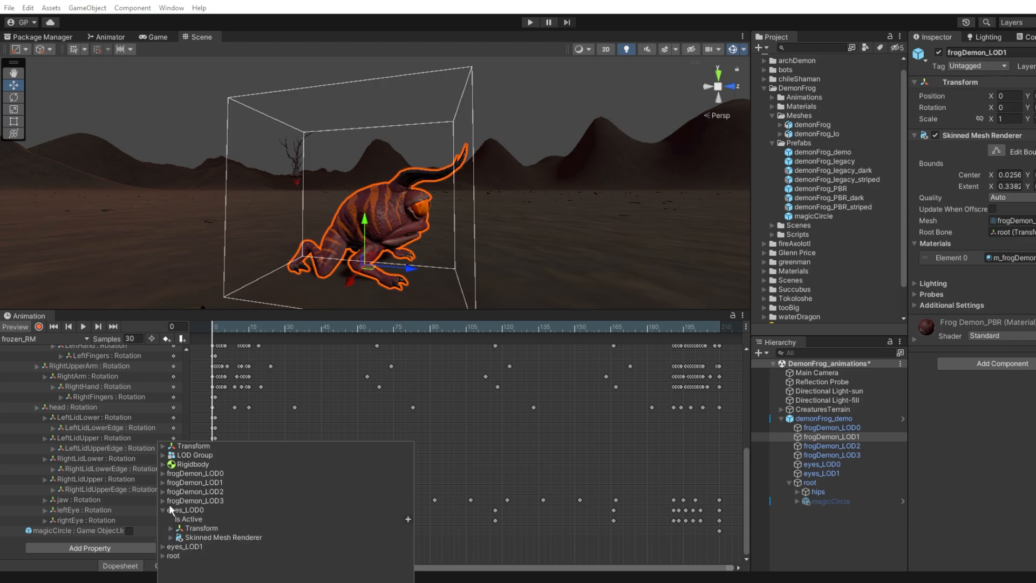
click(171, 537)
drag(408, 462, 412, 507)
click(279, 513)
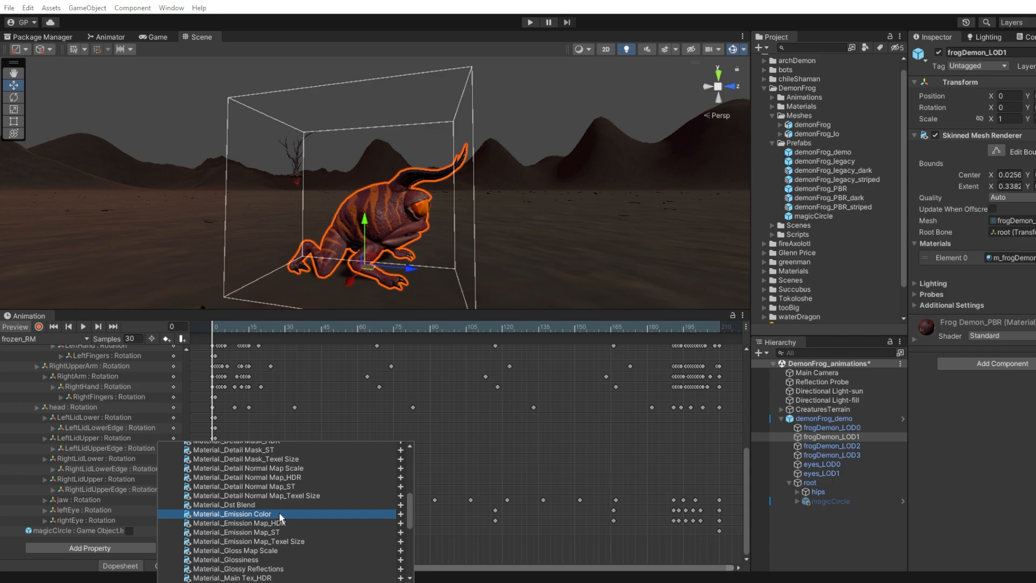
click(401, 514)
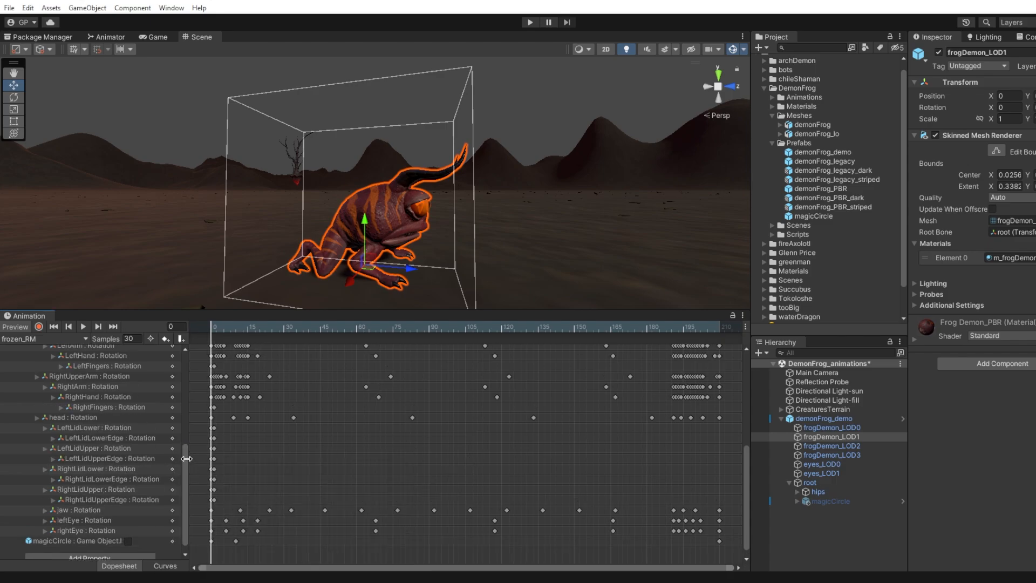
drag(187, 480, 183, 346)
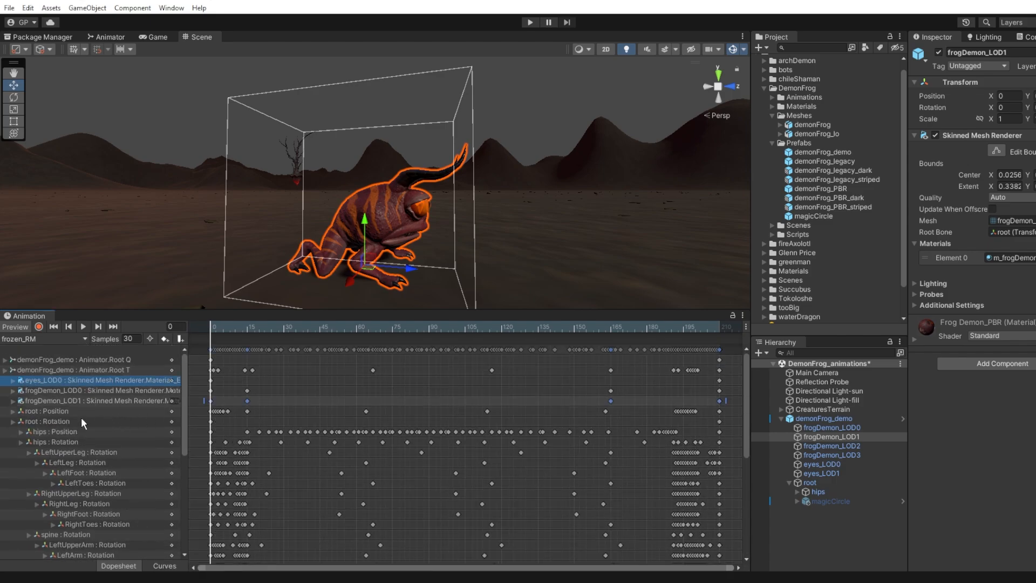
click(13, 380)
At frame 15, key eyes_LOD0's red emission channel at 3
drag(211, 324, 245, 326)
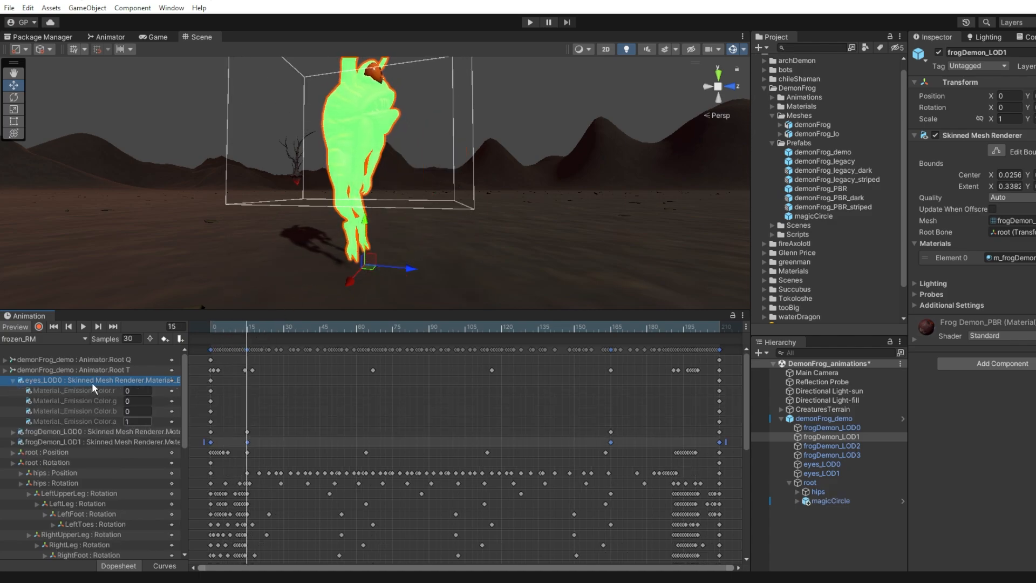
click(138, 391)
text(2)
drag(131, 390, 125, 398)
text(3)
mouse_move(247, 331)
mouse_down()
mouse_move(208, 335)
mouse_move(247, 336)
mouse_up()
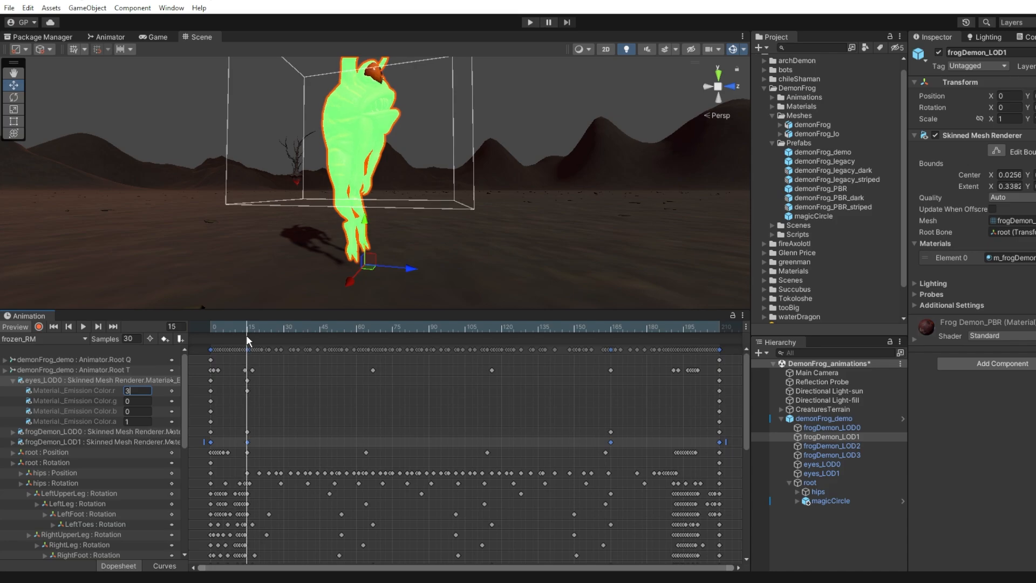
View the frog from the front and preview the eye glow between frame 0 and frame 15
alt+drag(444, 169, 377, 235)
mouse_move(253, 324)
mouse_down()
mouse_move(212, 335)
mouse_move(247, 338)
mouse_up()
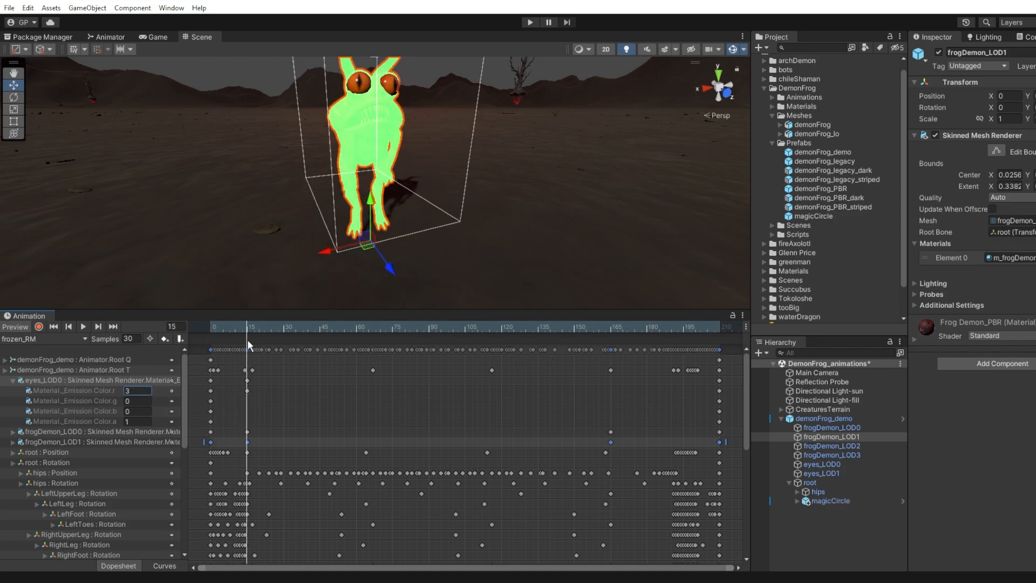
alt+right_drag(464, 248, 486, 265)
alt+middle_drag(487, 265, 473, 315)
alt+right_drag(472, 315, 374, 136)
alt+drag(431, 189, 435, 174)
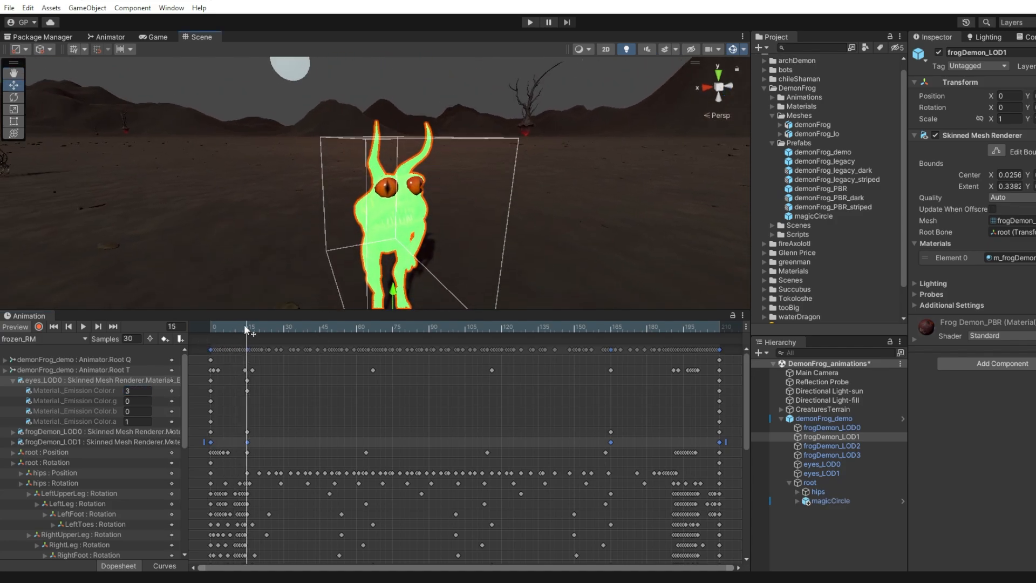
drag(244, 324, 215, 327)
click(211, 326)
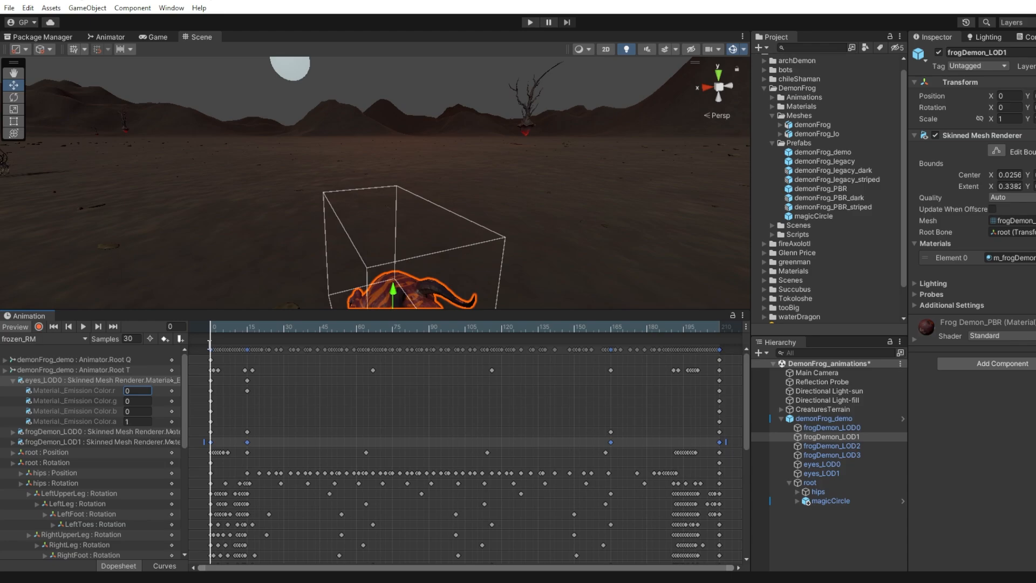
click(90, 391)
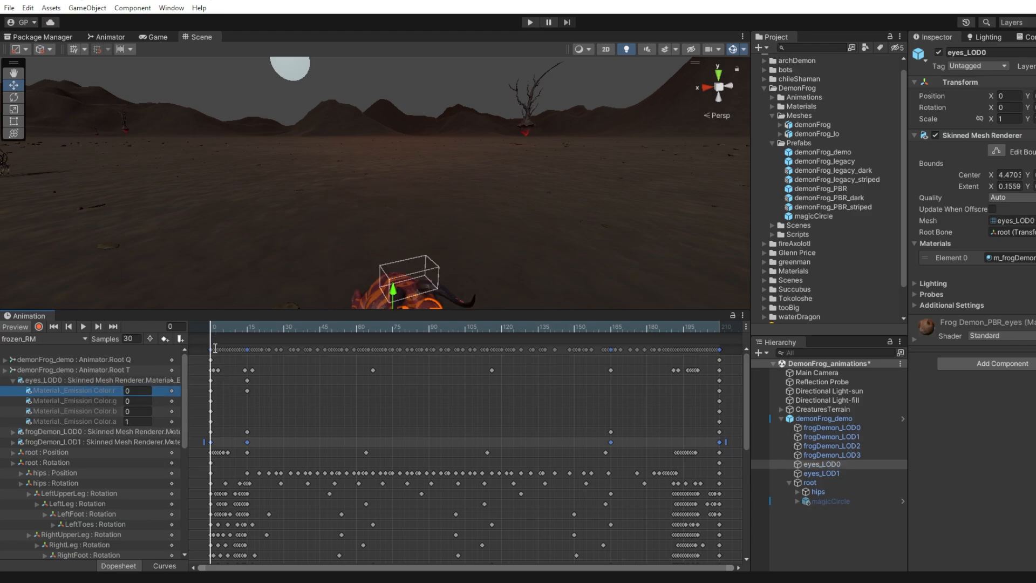
drag(213, 326, 247, 328)
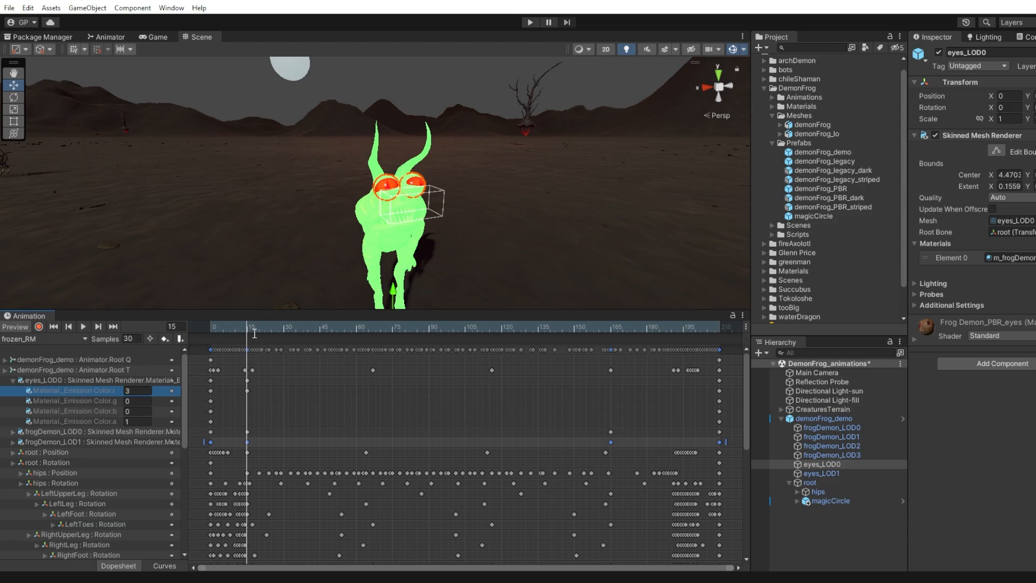
Paste the copied emission keys into eyes_LOD0's red channel at frame 165, and key that channel at 0 on frame 210
drag(260, 330, 612, 323)
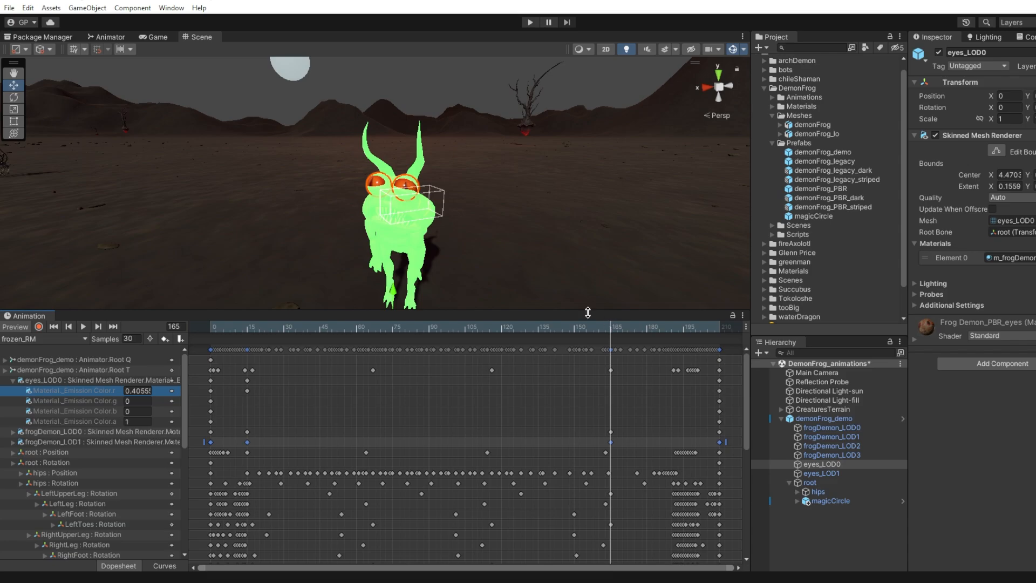
key(ctrl+v)
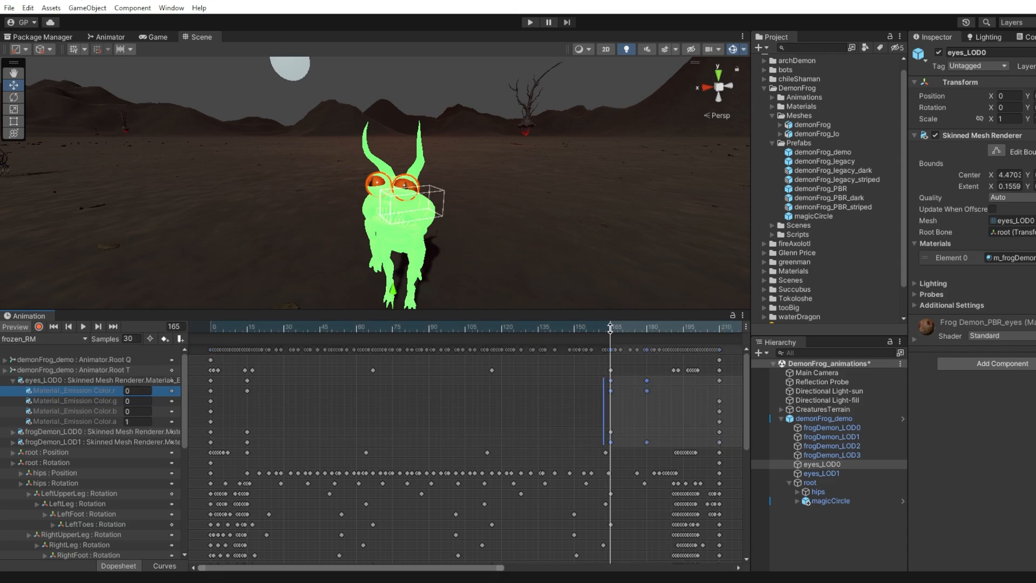
drag(611, 326, 719, 388)
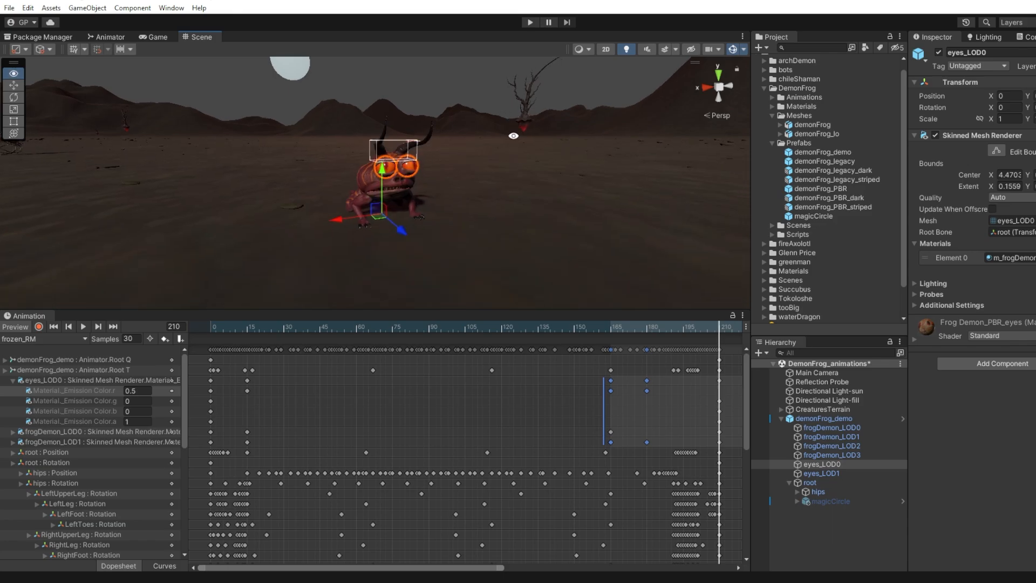
drag(717, 326, 719, 328)
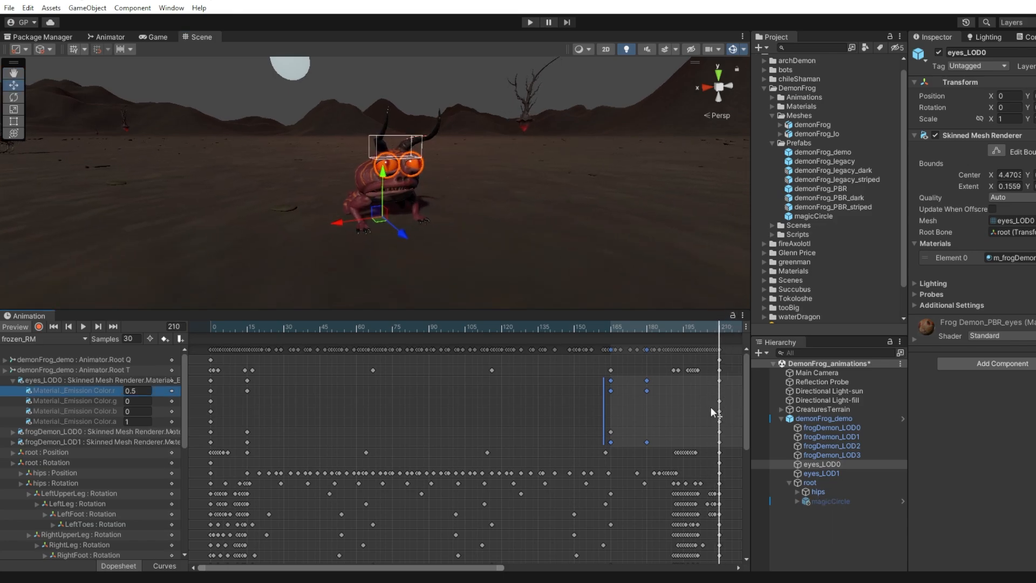
click(137, 390)
text(0)
drag(720, 327, 727, 359)
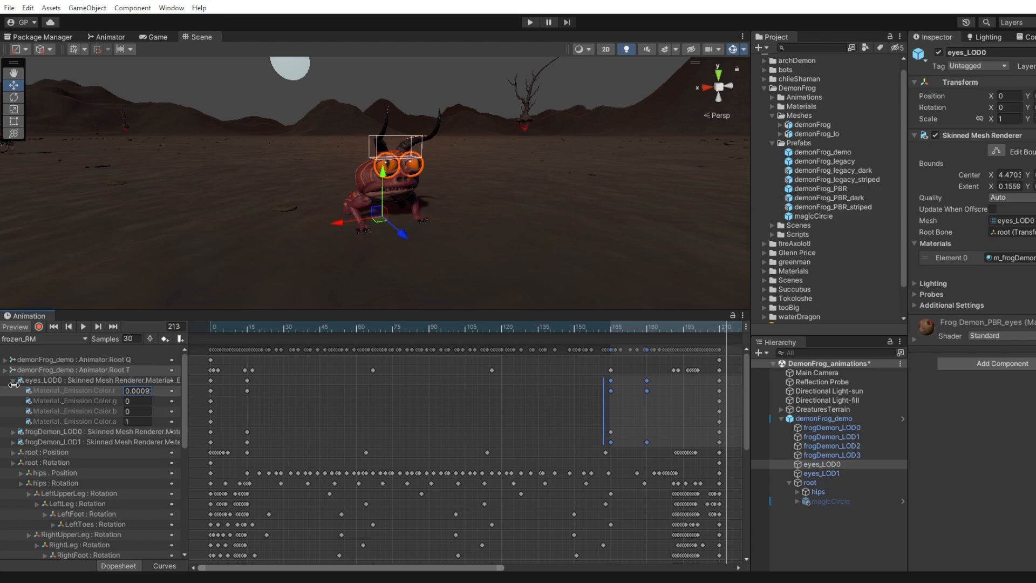
Add eyes_LOD1's Material._Emission Color property to the clip and expand its channels
drag(186, 371, 183, 548)
click(112, 545)
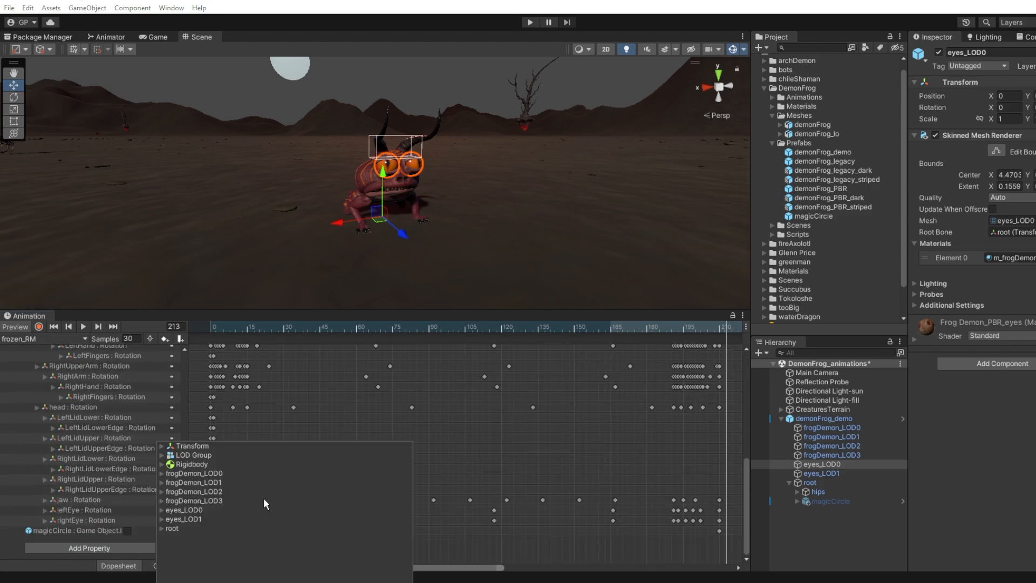
click(161, 519)
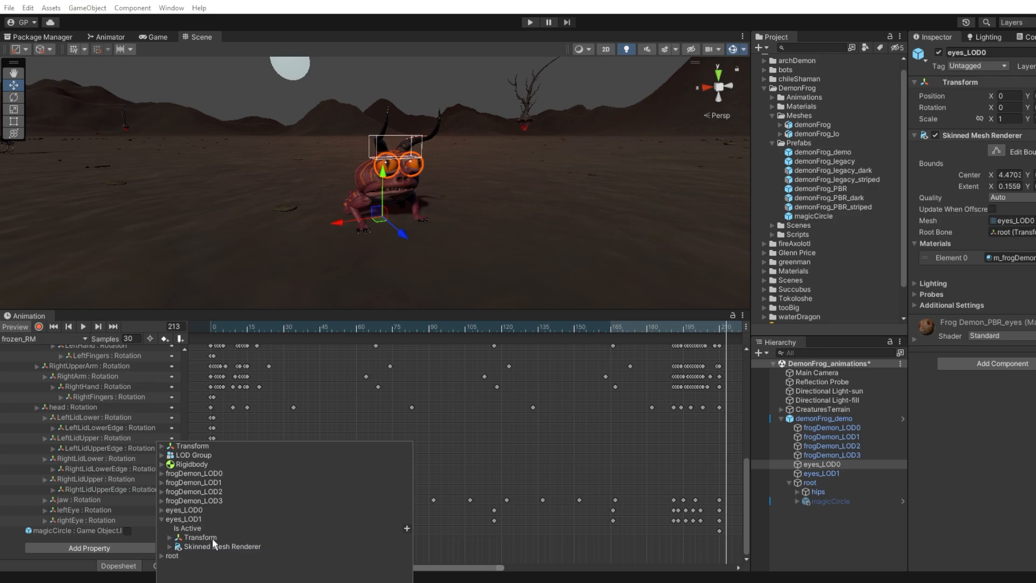
click(169, 546)
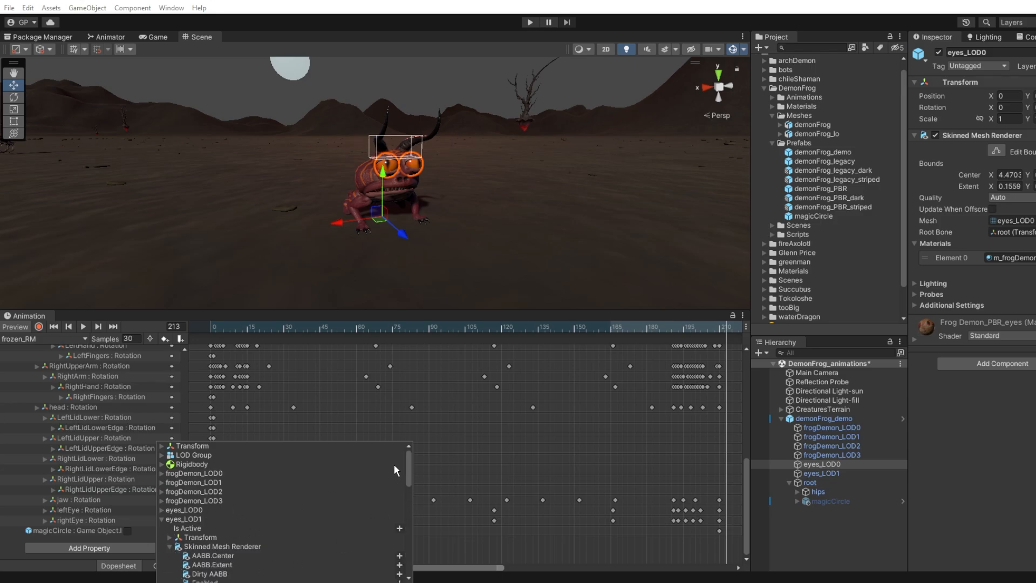
mouse_move(407, 460)
mouse_down()
mouse_move(410, 478)
mouse_move(408, 451)
mouse_move(404, 561)
mouse_move(397, 452)
mouse_up()
drag(408, 464, 405, 500)
click(258, 544)
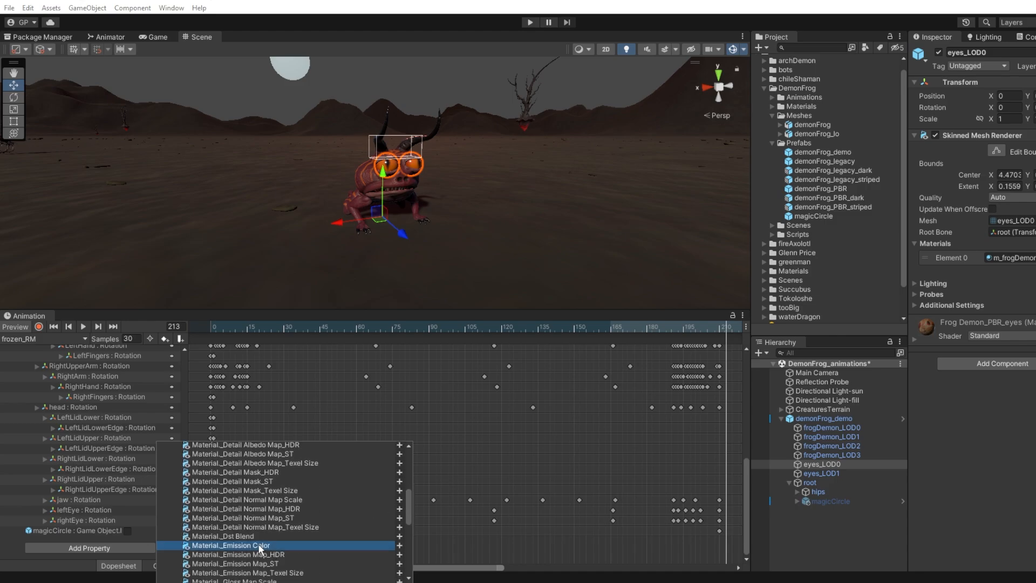
click(398, 546)
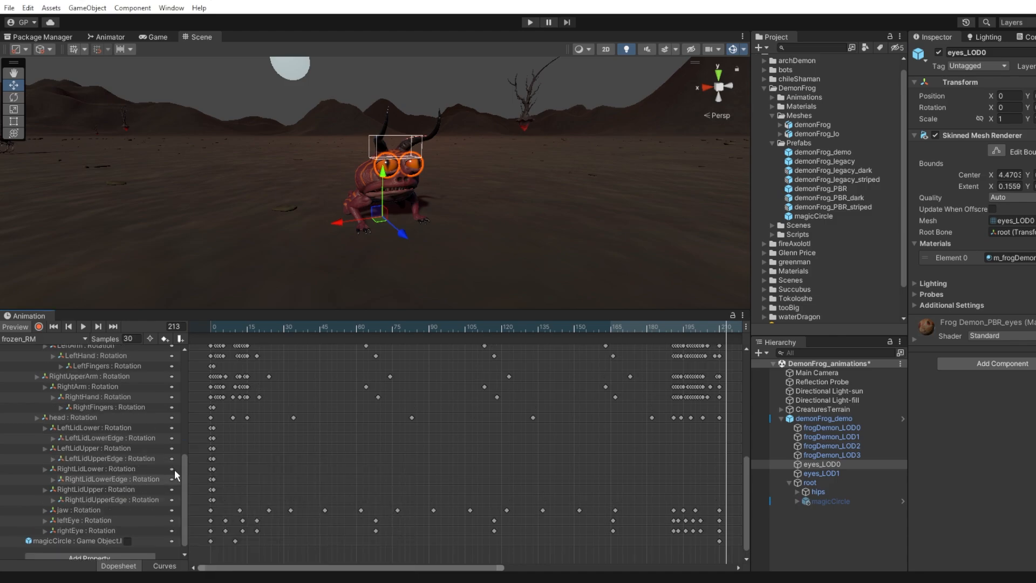
drag(183, 465, 179, 342)
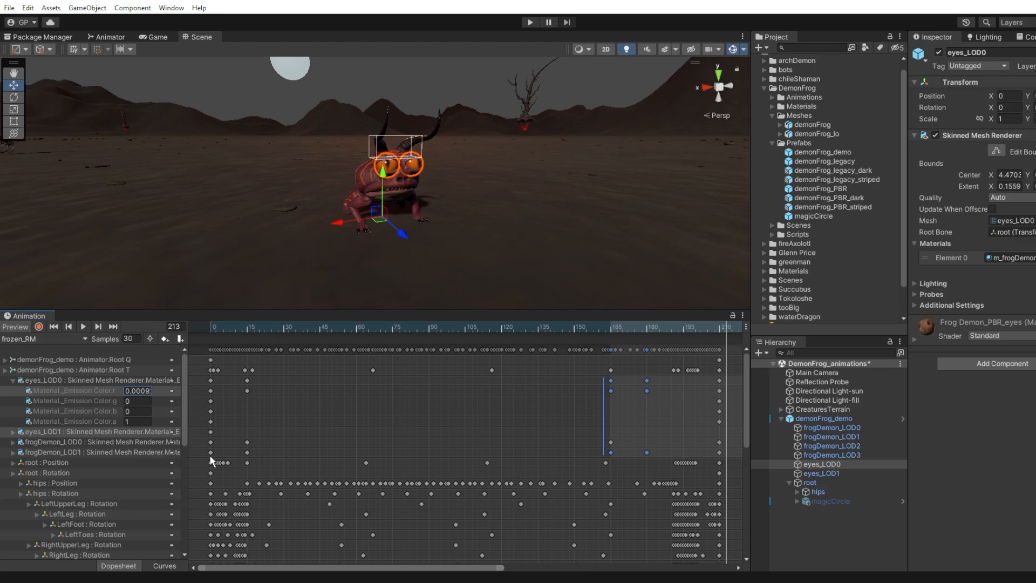
click(13, 431)
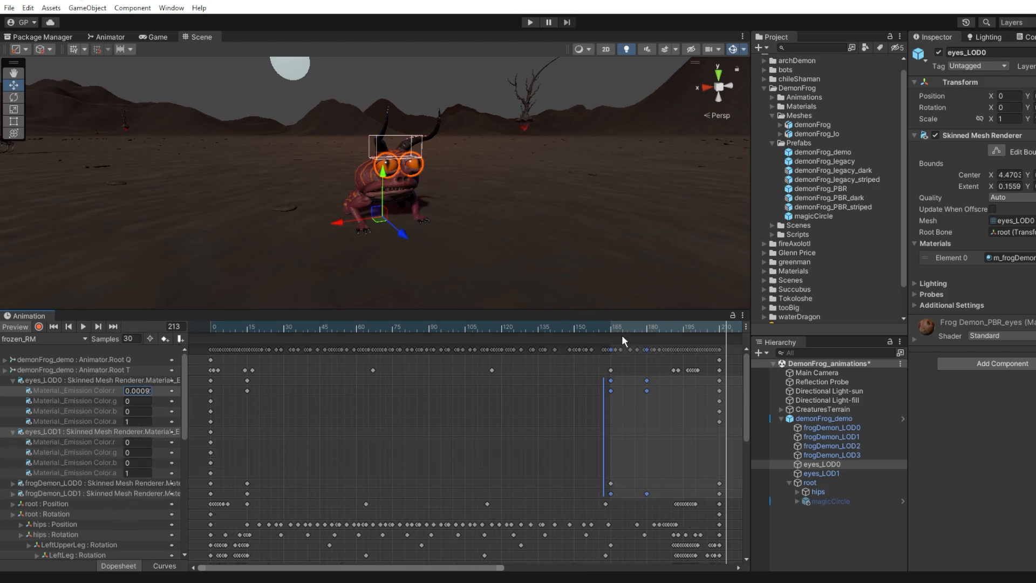
Copy all of eyes_LOD0's red emission keys to eyes_LOD1's red channel, starting at frame 0
drag(626, 326, 192, 352)
click(91, 392)
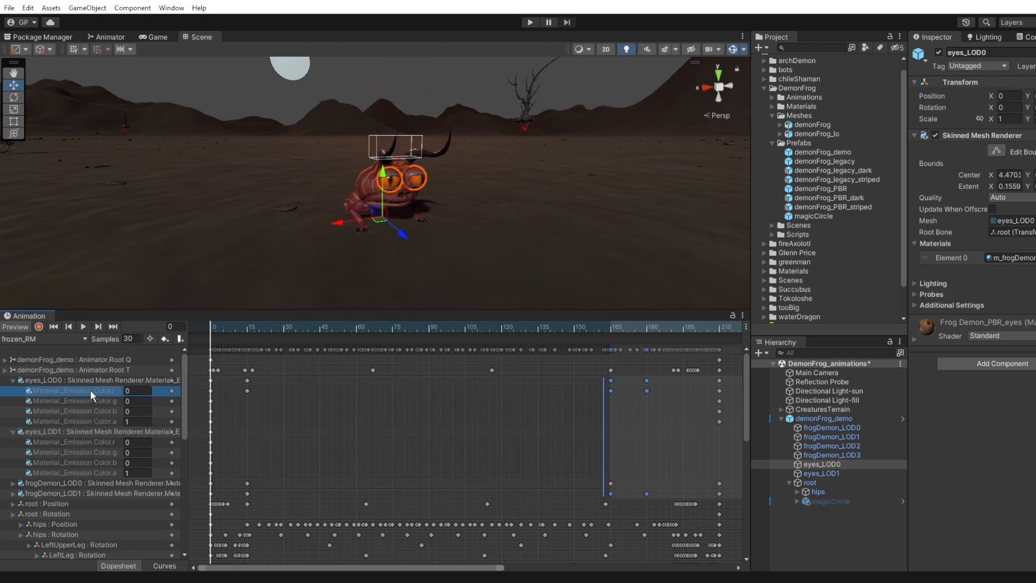
drag(204, 390, 732, 386)
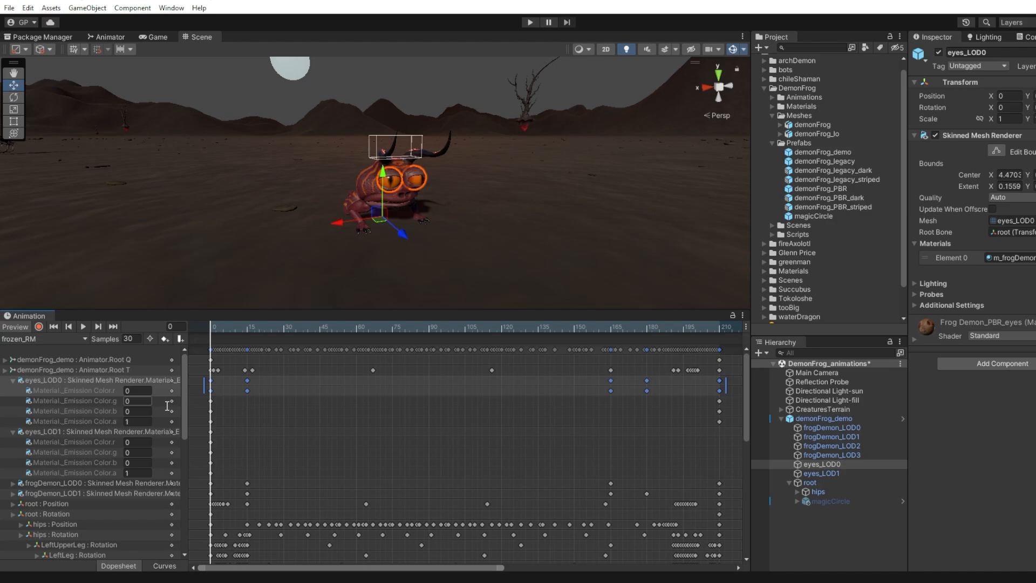
click(96, 440)
mouse_move(211, 323)
mouse_down()
mouse_move(226, 326)
mouse_move(192, 325)
mouse_up()
key(ctrl+v)
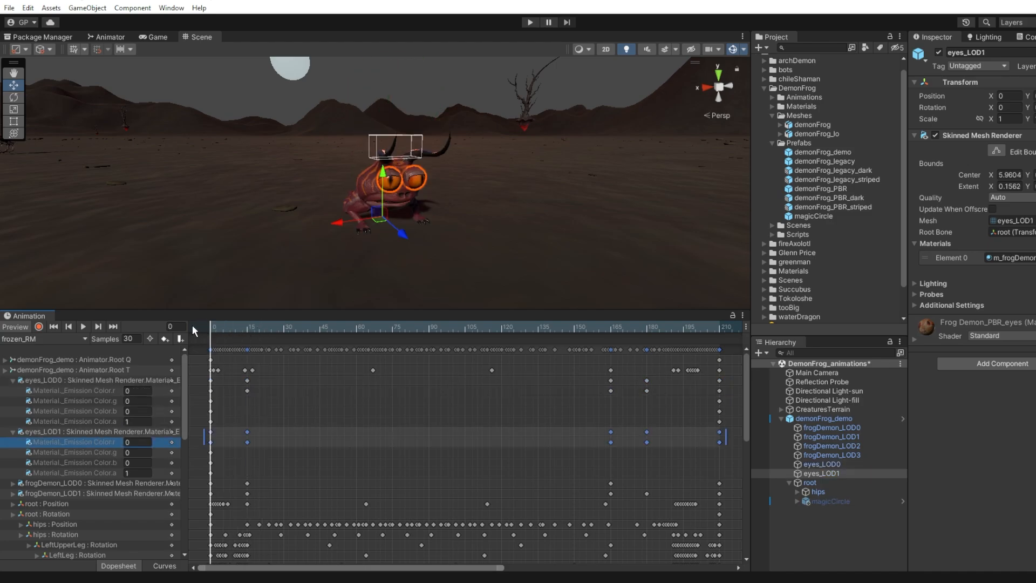
Enlarge the viewport, deselect the frog, and run the scene to examine the glow and magicCircle animation in the Scene view
mouse_move(211, 327)
mouse_down()
mouse_move(300, 323)
mouse_move(208, 326)
mouse_up()
drag(281, 311, 281, 484)
click(798, 542)
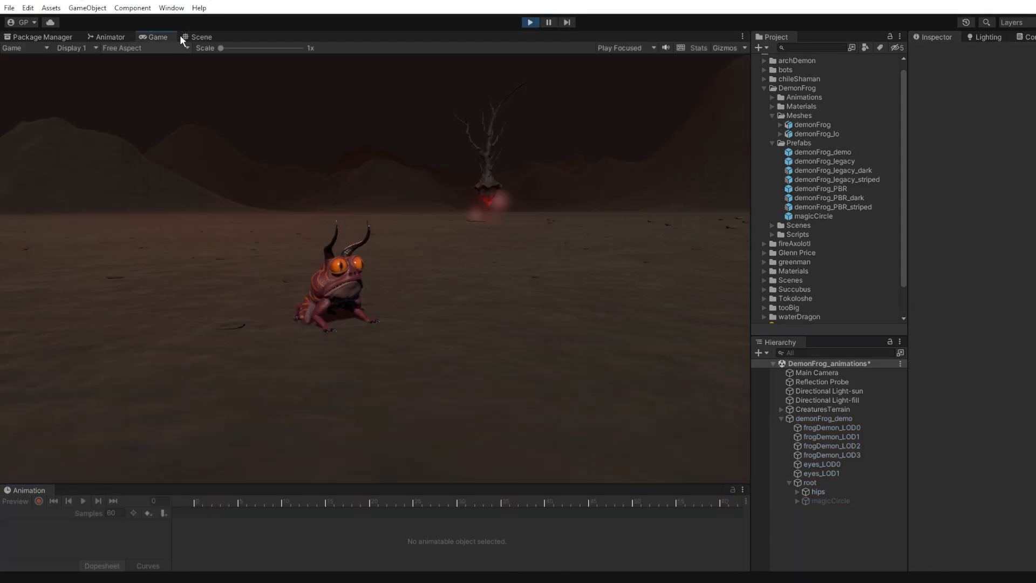
click(201, 37)
alt+right_drag(491, 386, 390, 180)
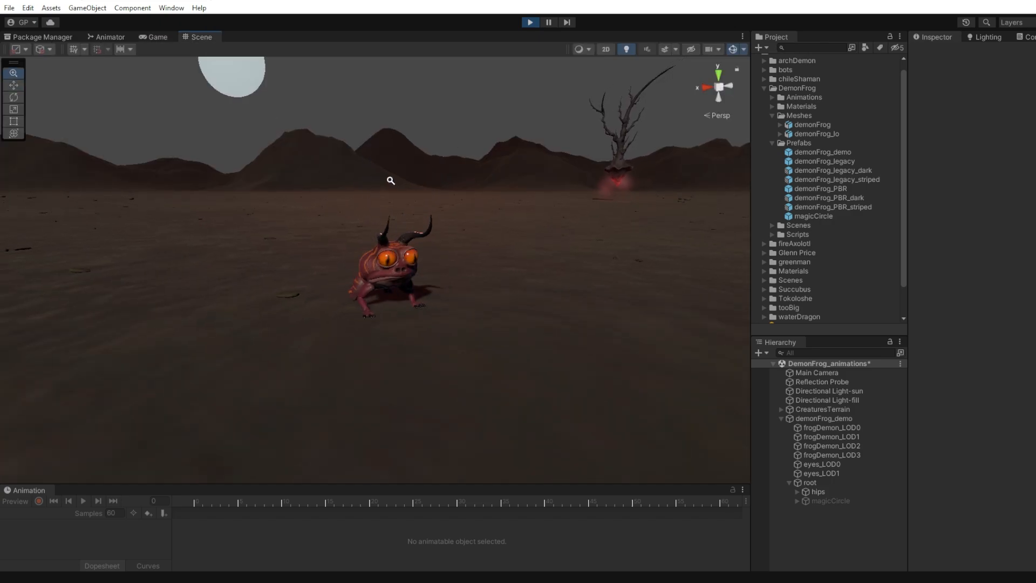
alt+drag(438, 346, 493, 326)
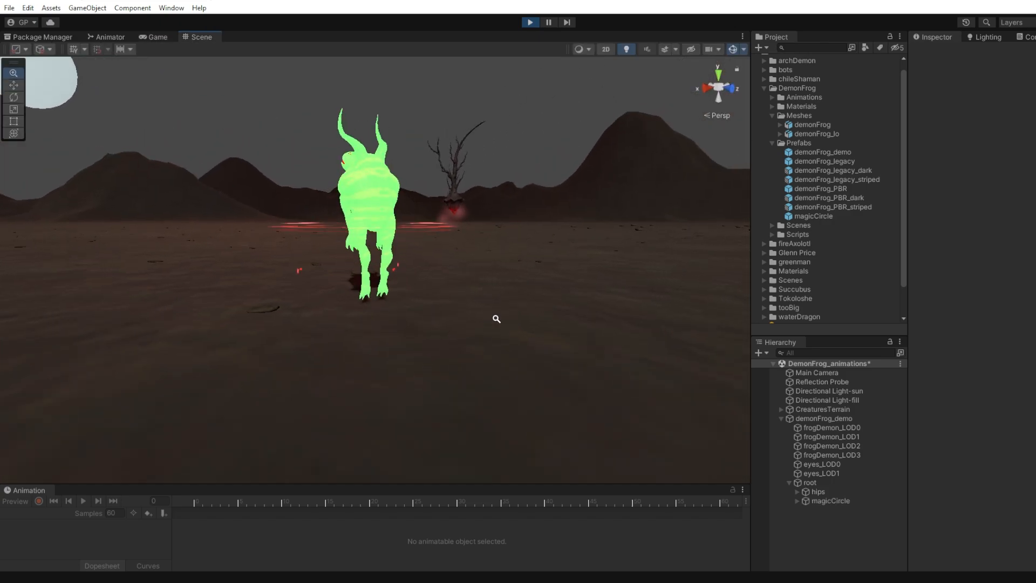
Examine the running demon frog's emission glow and magicCircle effect at near and far distances to check its LOD meshes
alt+right_drag(435, 254, 434, 185)
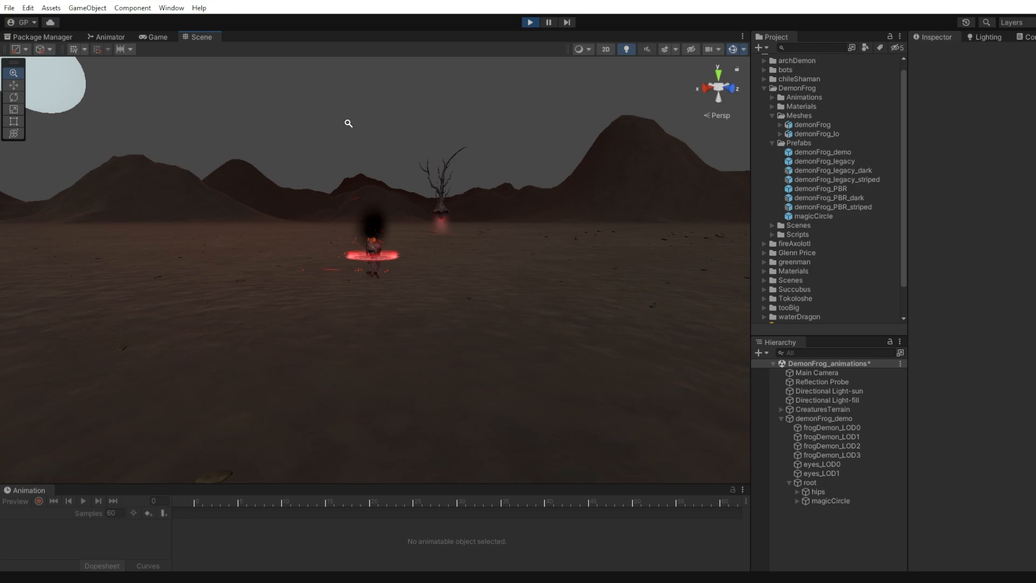
alt+right_drag(461, 227, 631, 441)
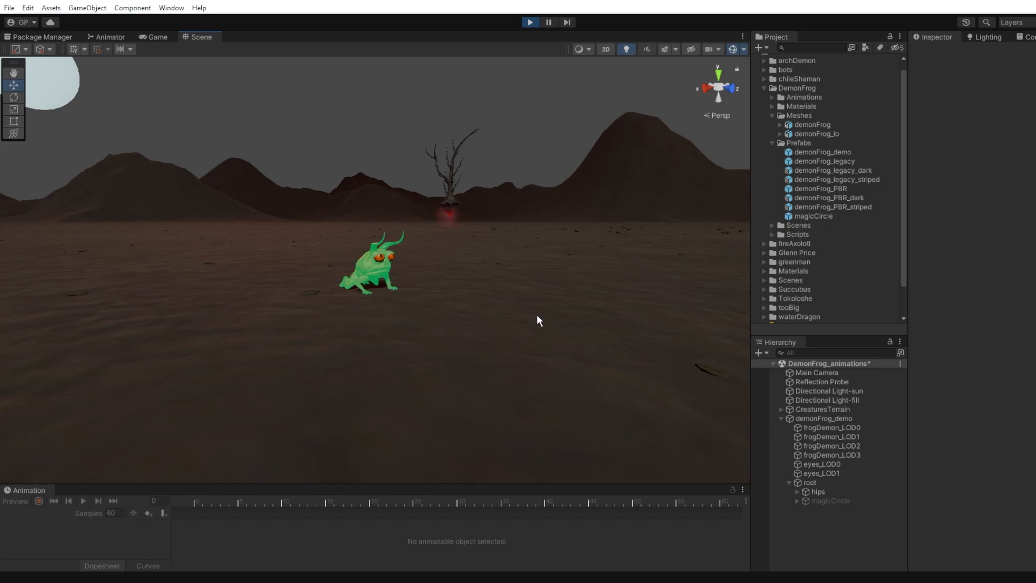
alt+right_drag(492, 330, 596, 435)
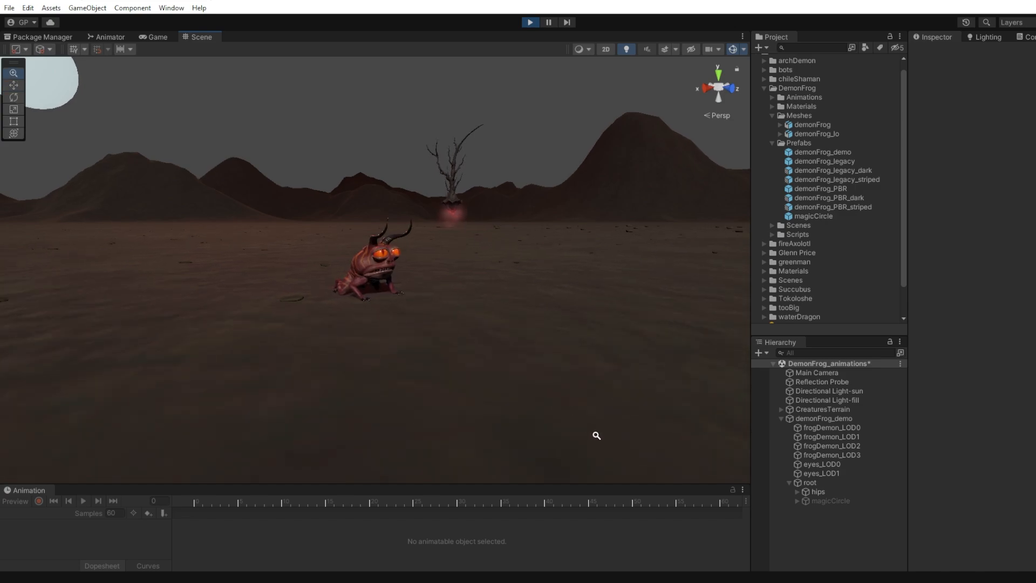
alt+right_drag(560, 383, 516, 341)
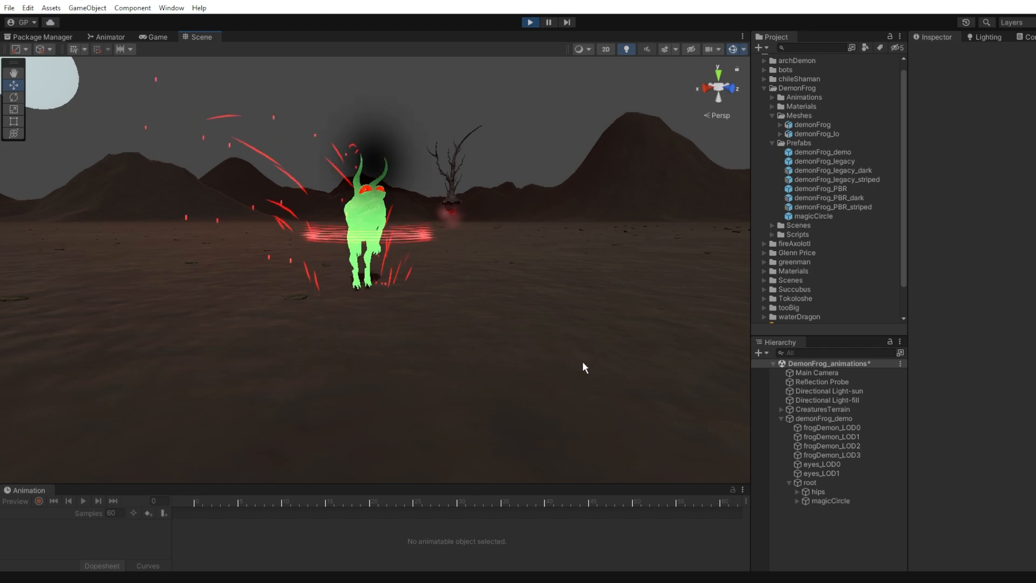
alt+right_drag(556, 376, 793, 522)
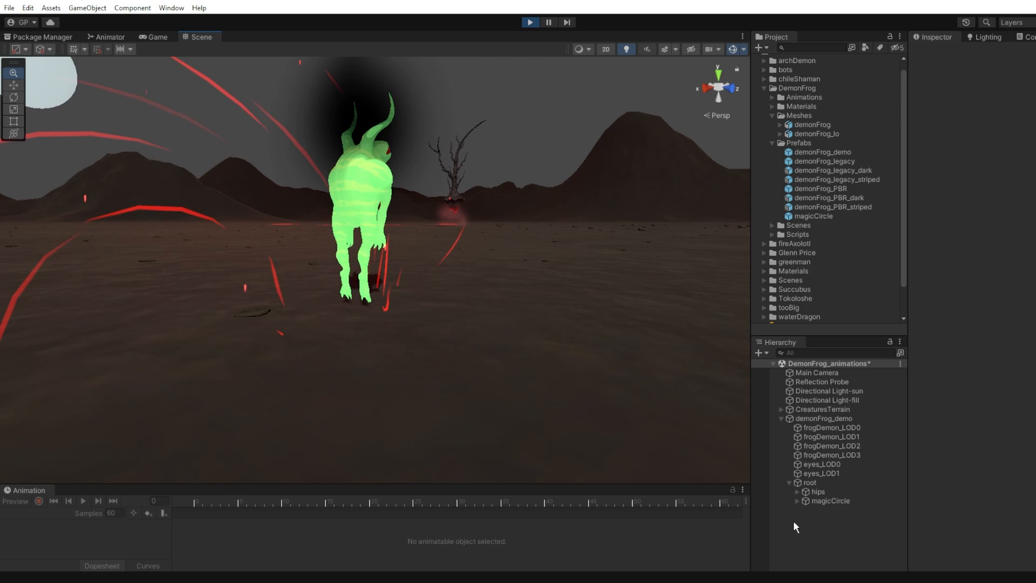
middle_drag(642, 400, 673, 462)
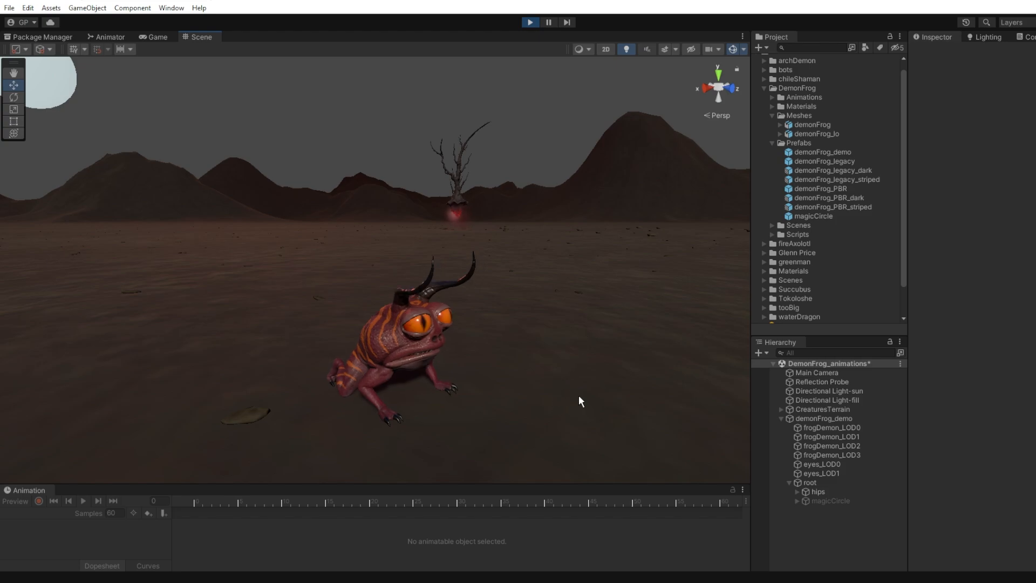
alt+right_drag(578, 395, 529, 319)
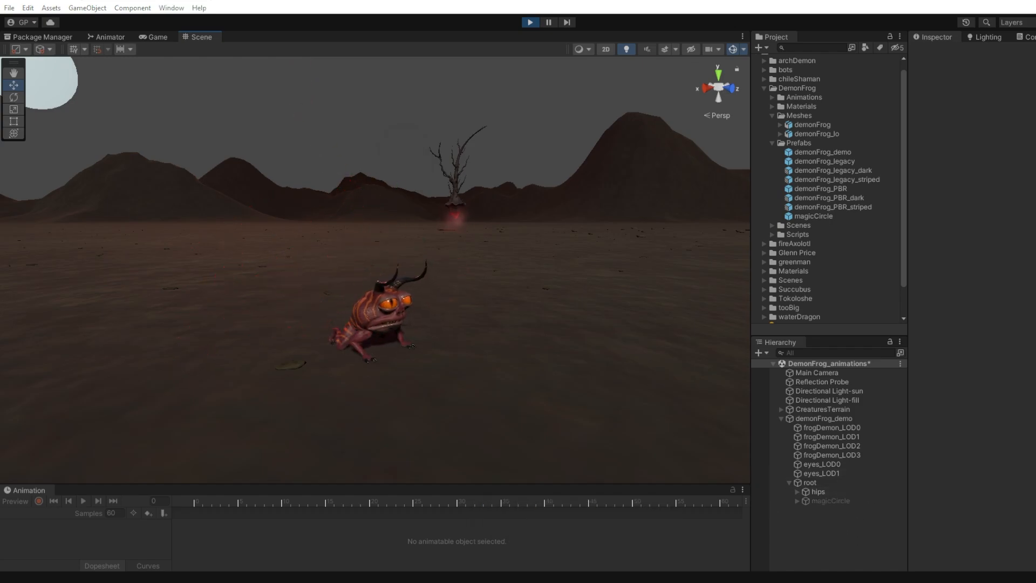
click(564, 548)
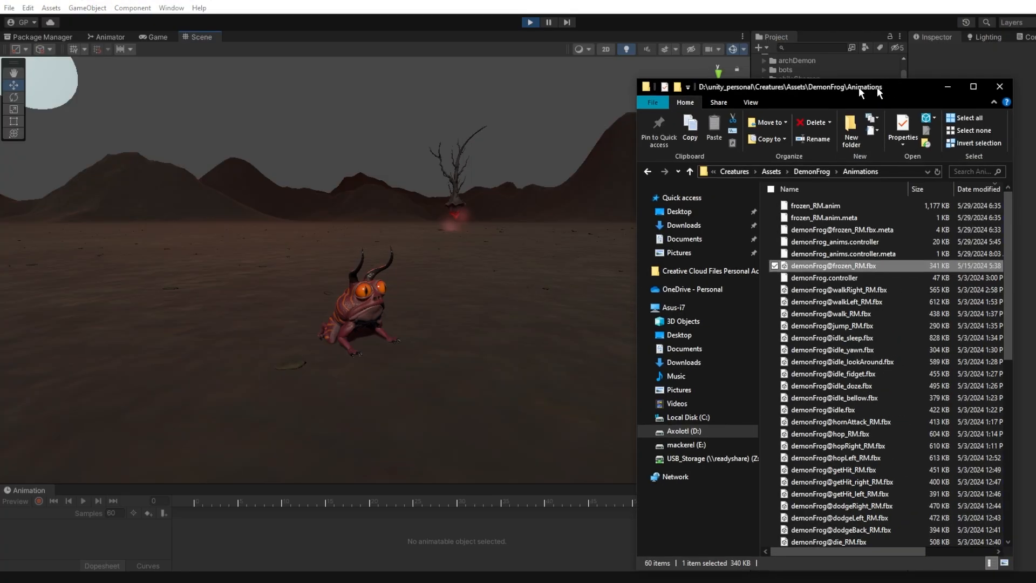
drag(771, 77, 769, 78)
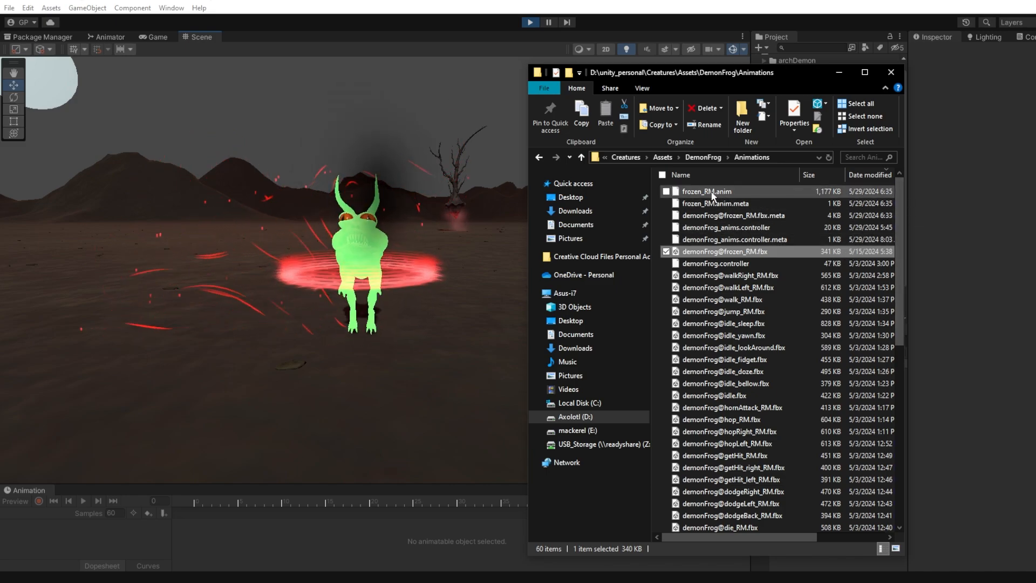
click(738, 191)
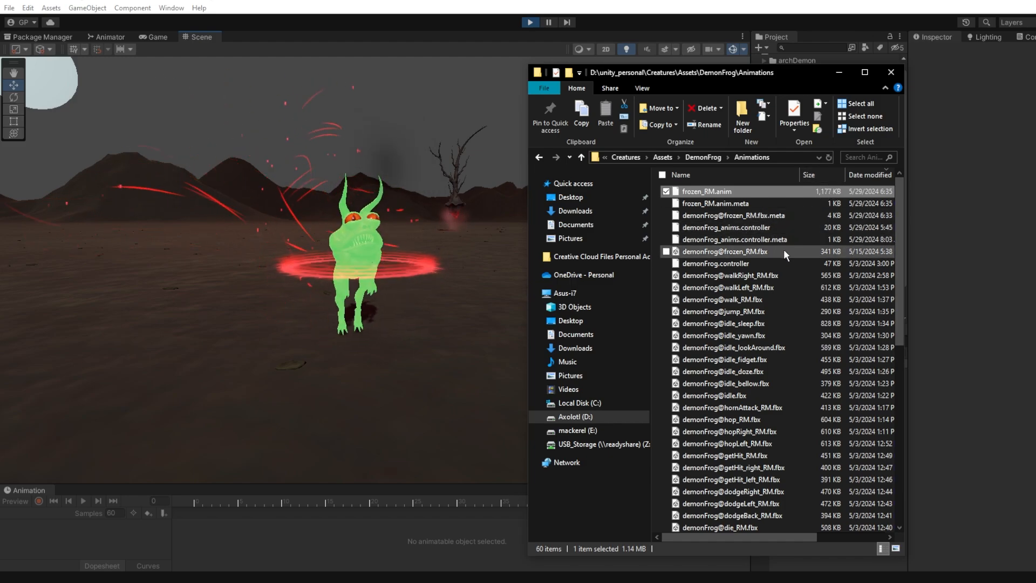
click(762, 251)
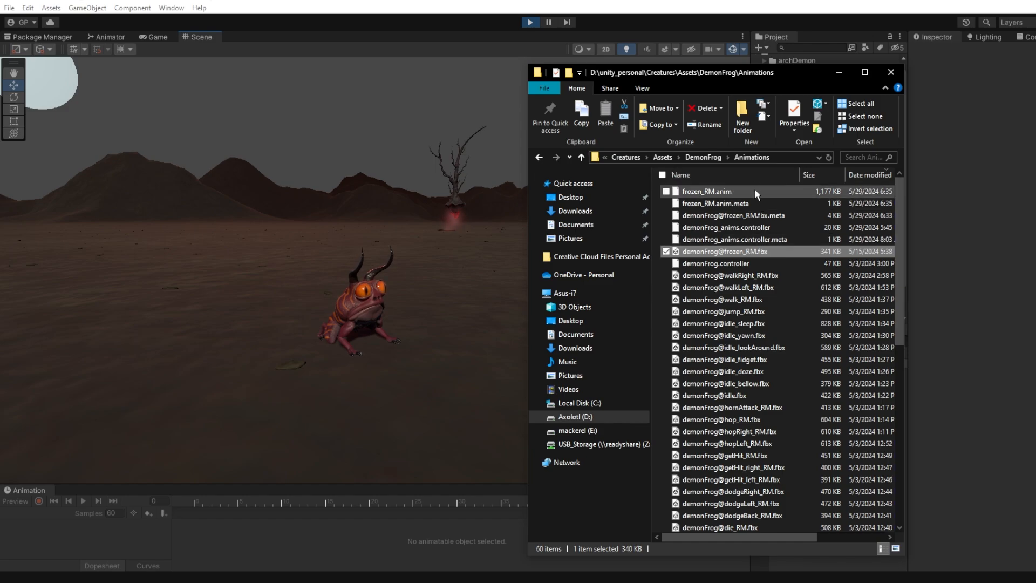
click(890, 72)
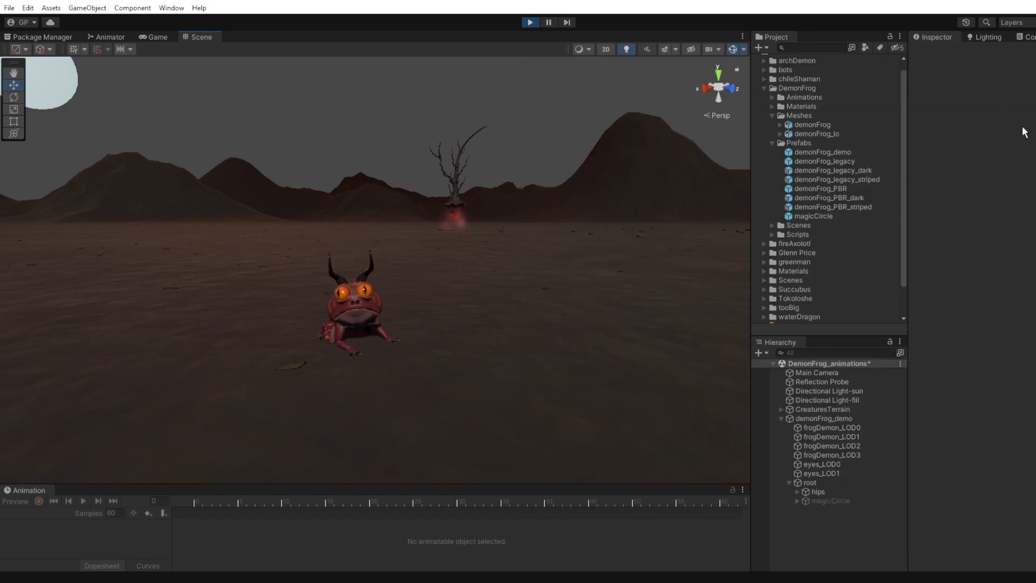
Stop running the scene and return to edit mode with the demon frog in view
click(529, 23)
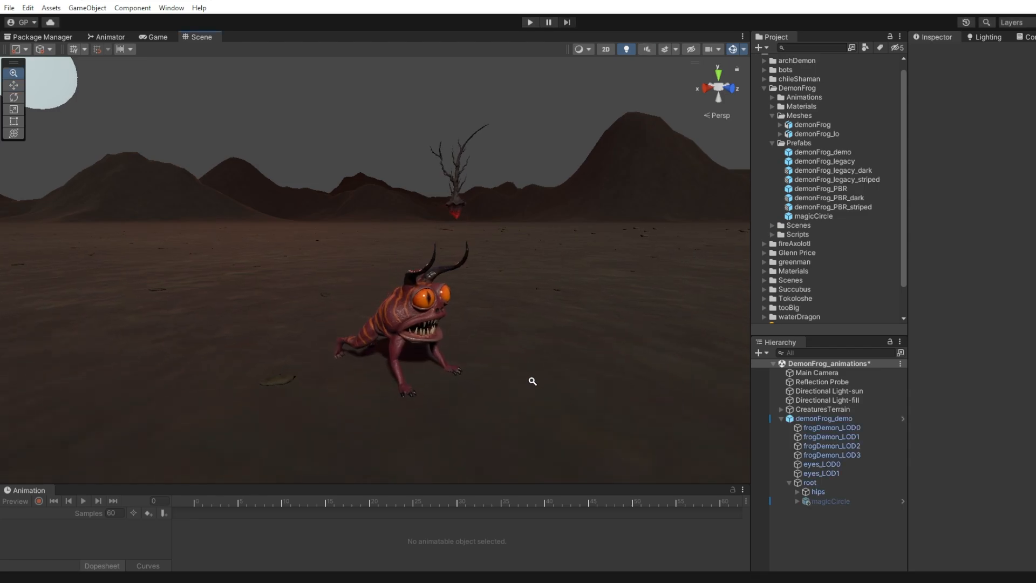
right_drag(529, 377, 475, 283)
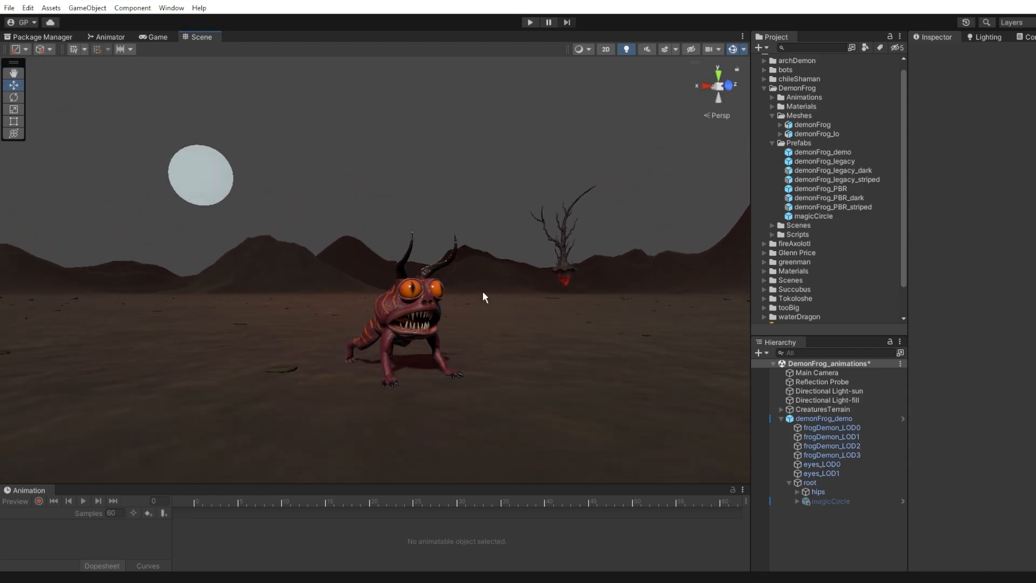